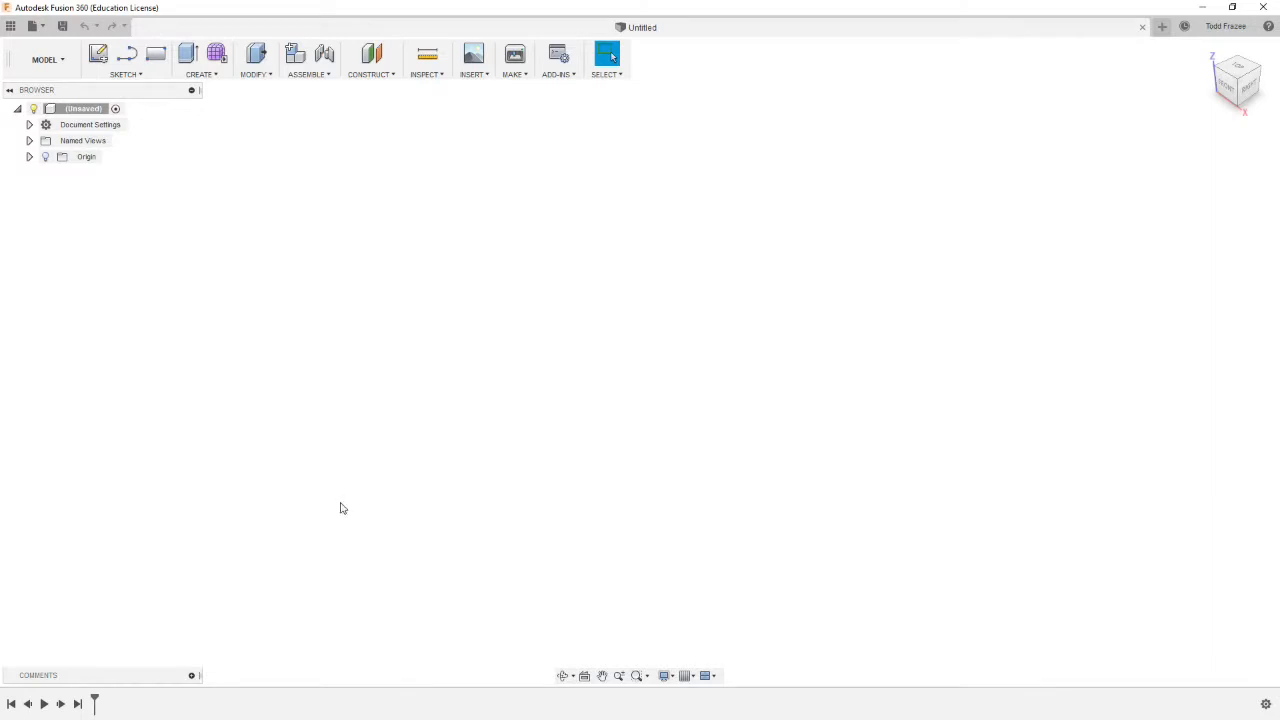
# Open the TITAN-1-2M design from the DEMO project and switch to the Manufacture workspace
pyautogui.click(8, 27)
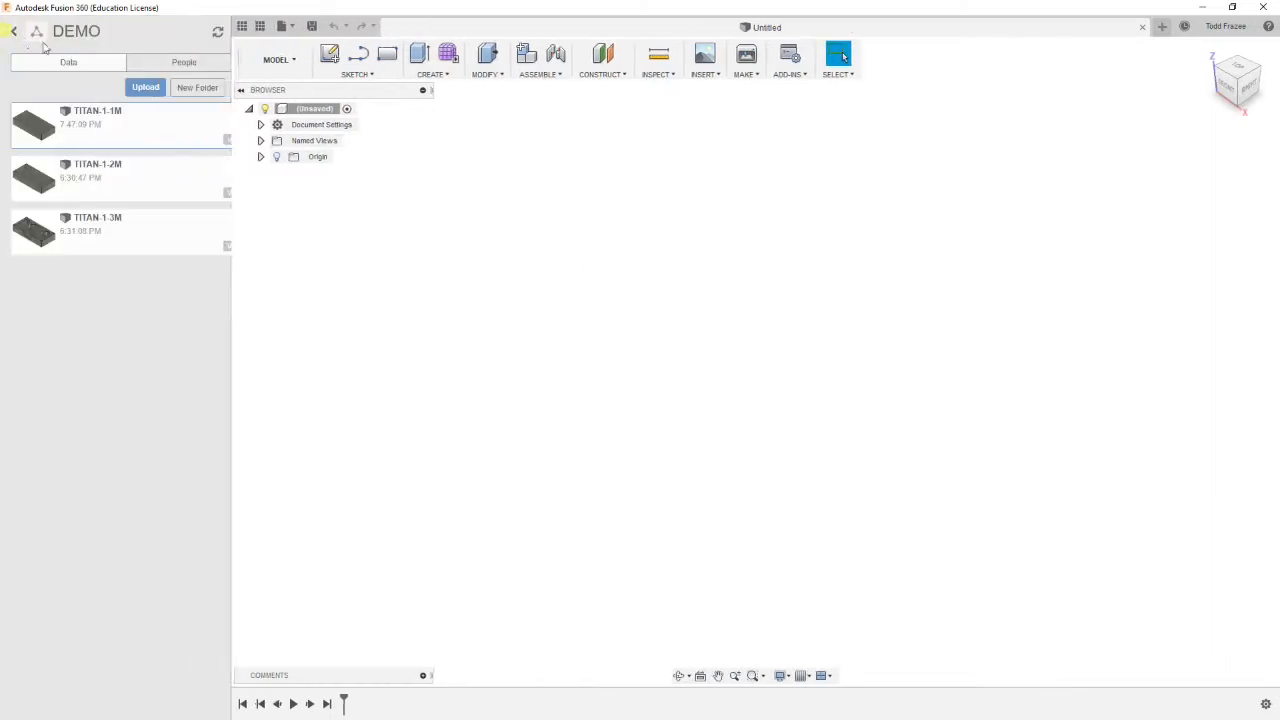
pyautogui.doubleClick(95, 177)
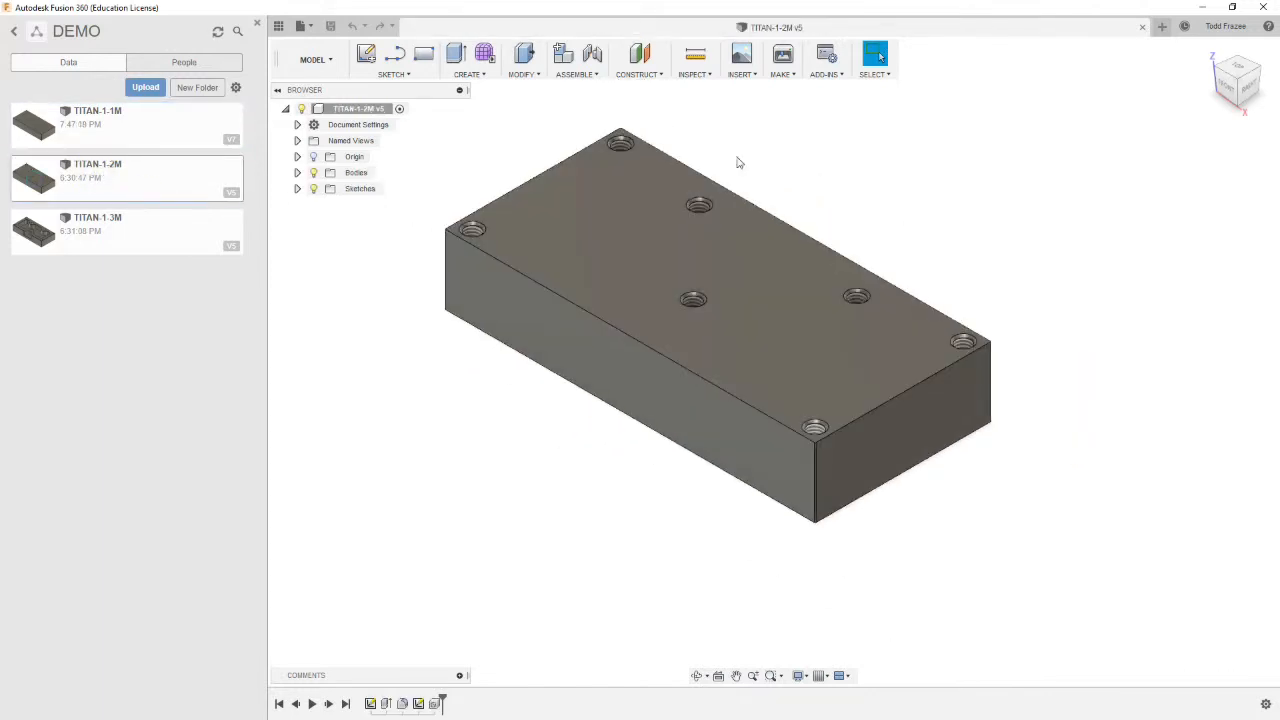
pyautogui.scroll(3, 752, 150)
pyautogui.scroll(-3, 745, 170)
pyautogui.scroll(2, 543, 203)
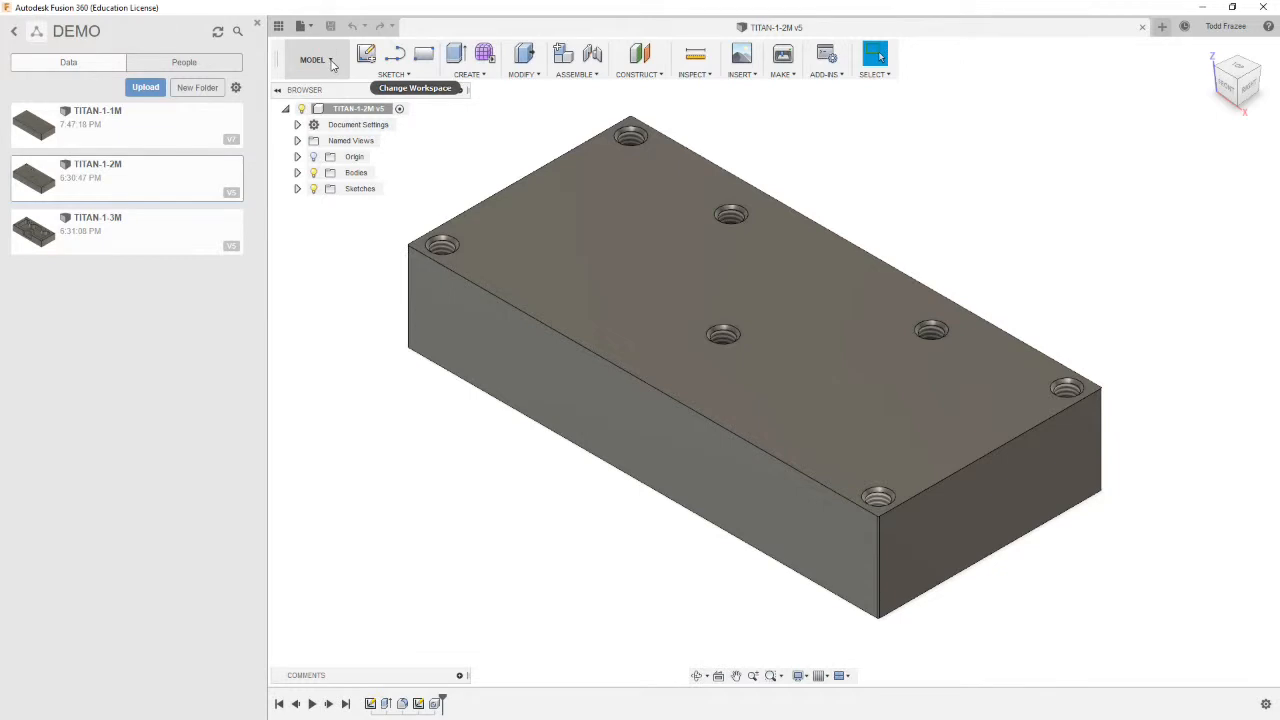
pyautogui.click(331, 61)
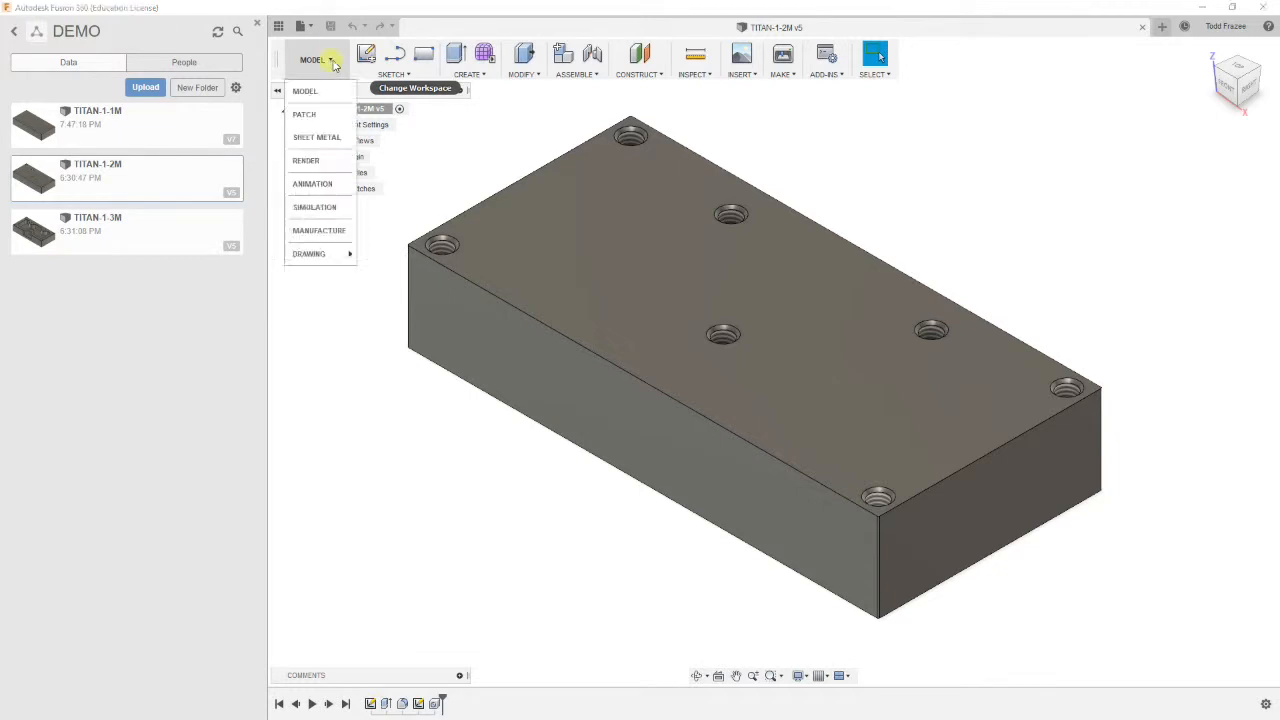
pyautogui.click(319, 230)
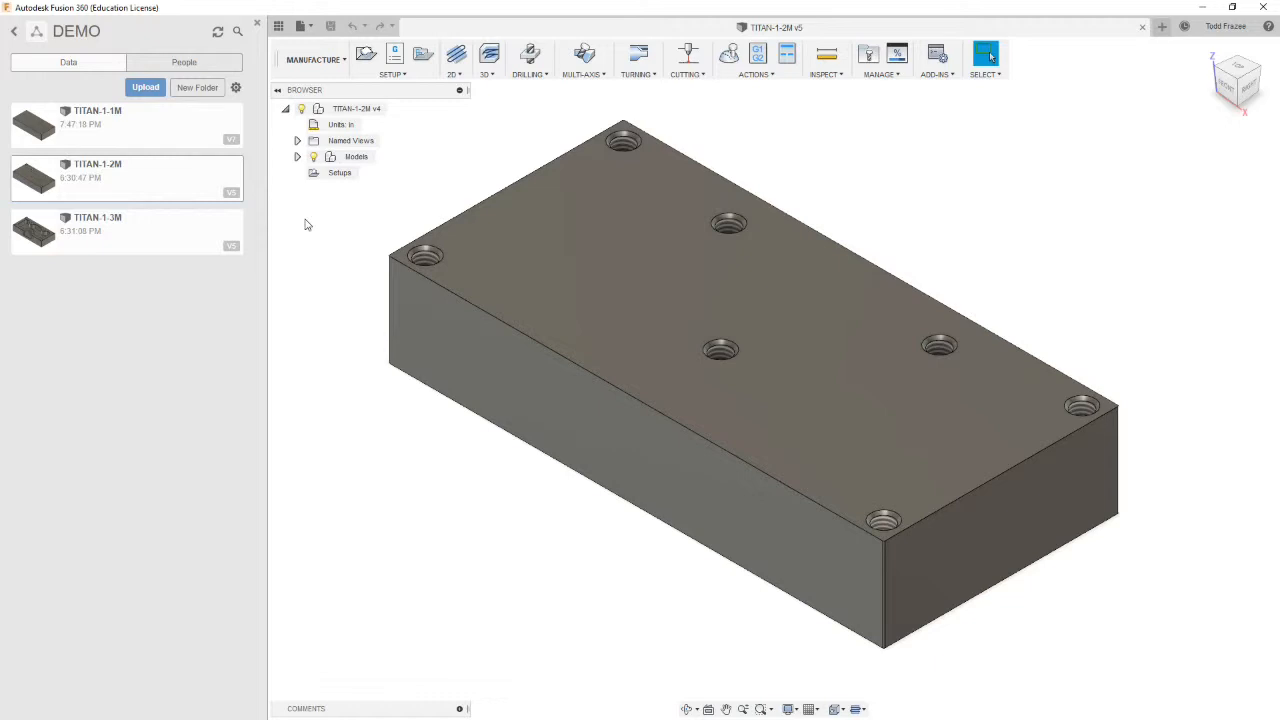
# Create a new milling setup and set its stock offset mode to No additional stock
pyautogui.click(338, 174)
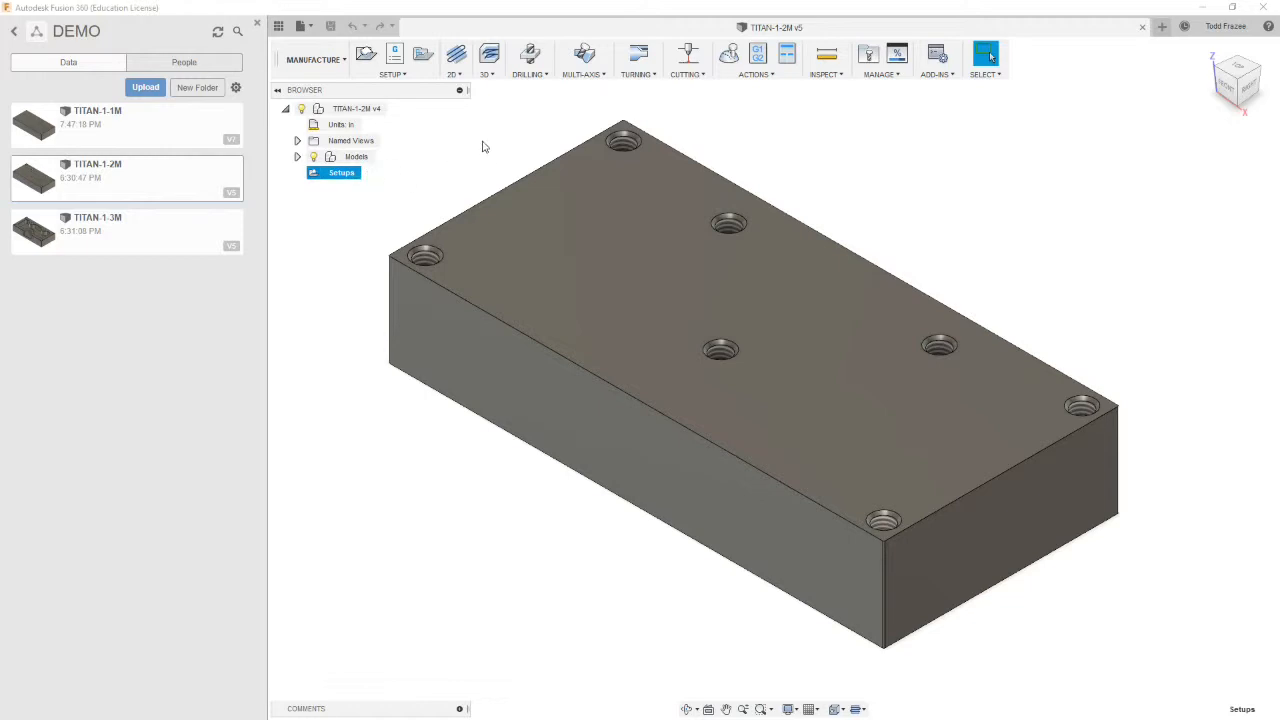
pyautogui.click(392, 74)
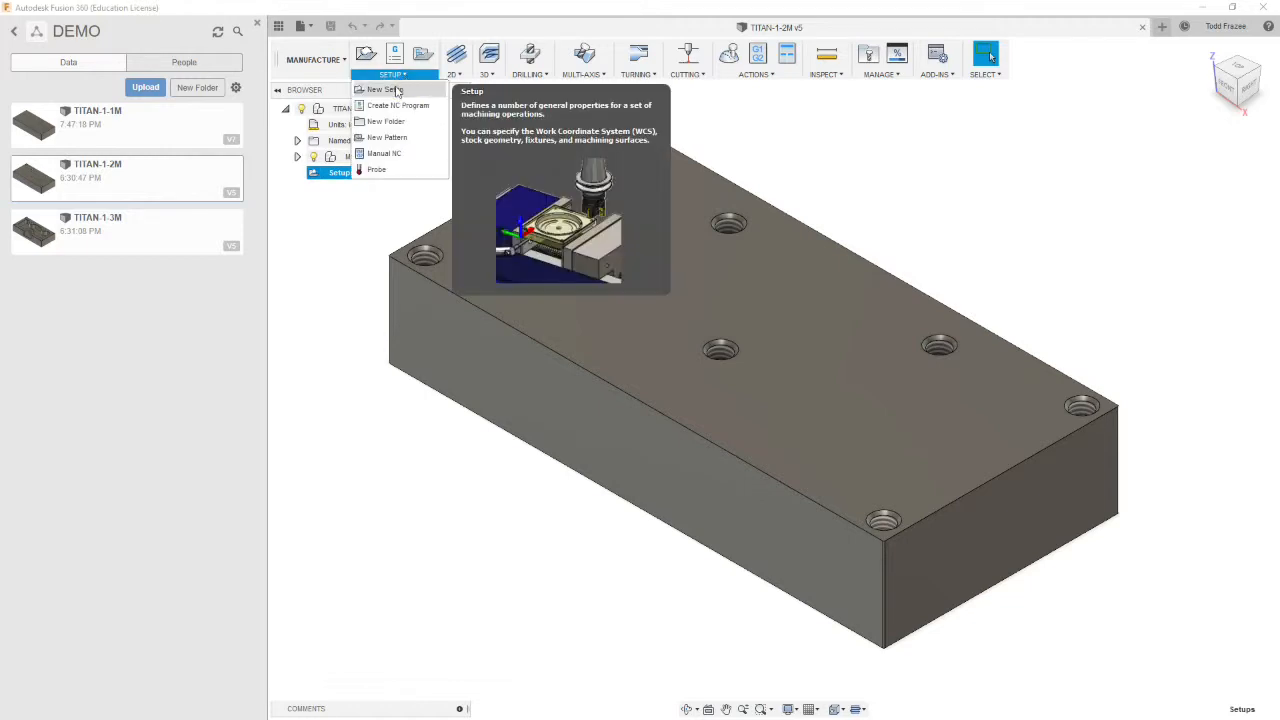
pyautogui.click(395, 91)
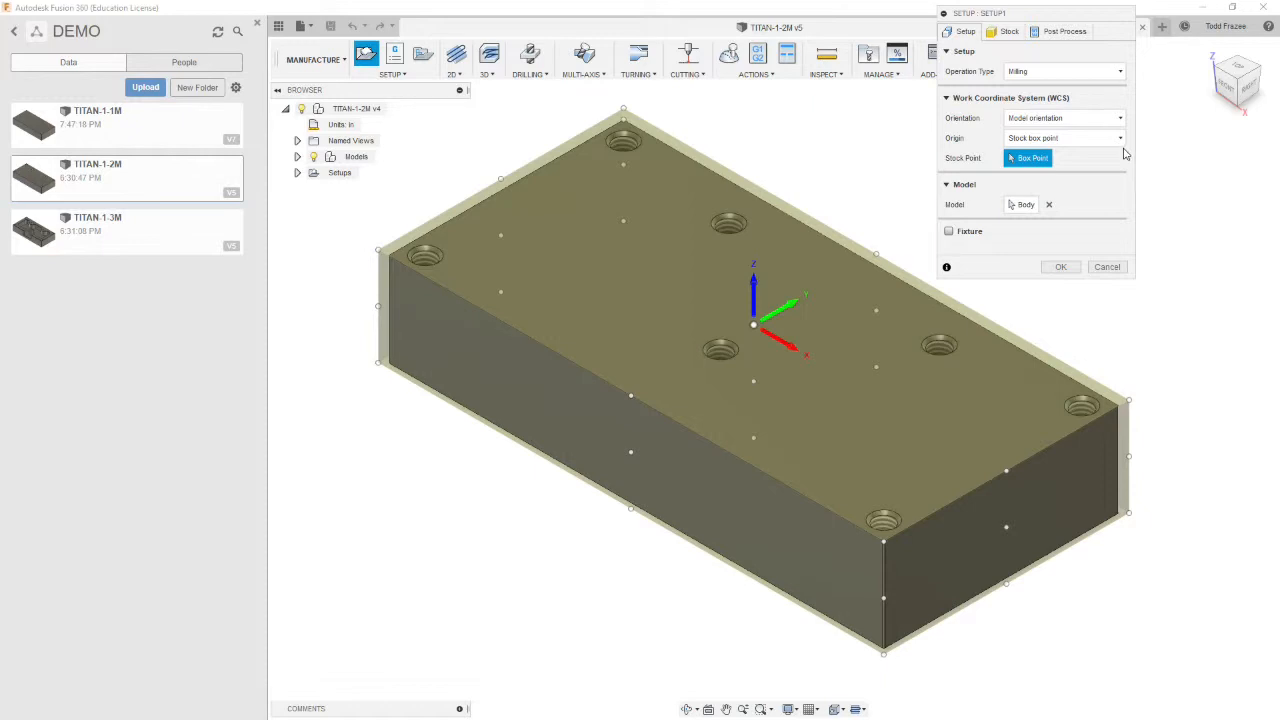
pyautogui.click(1007, 33)
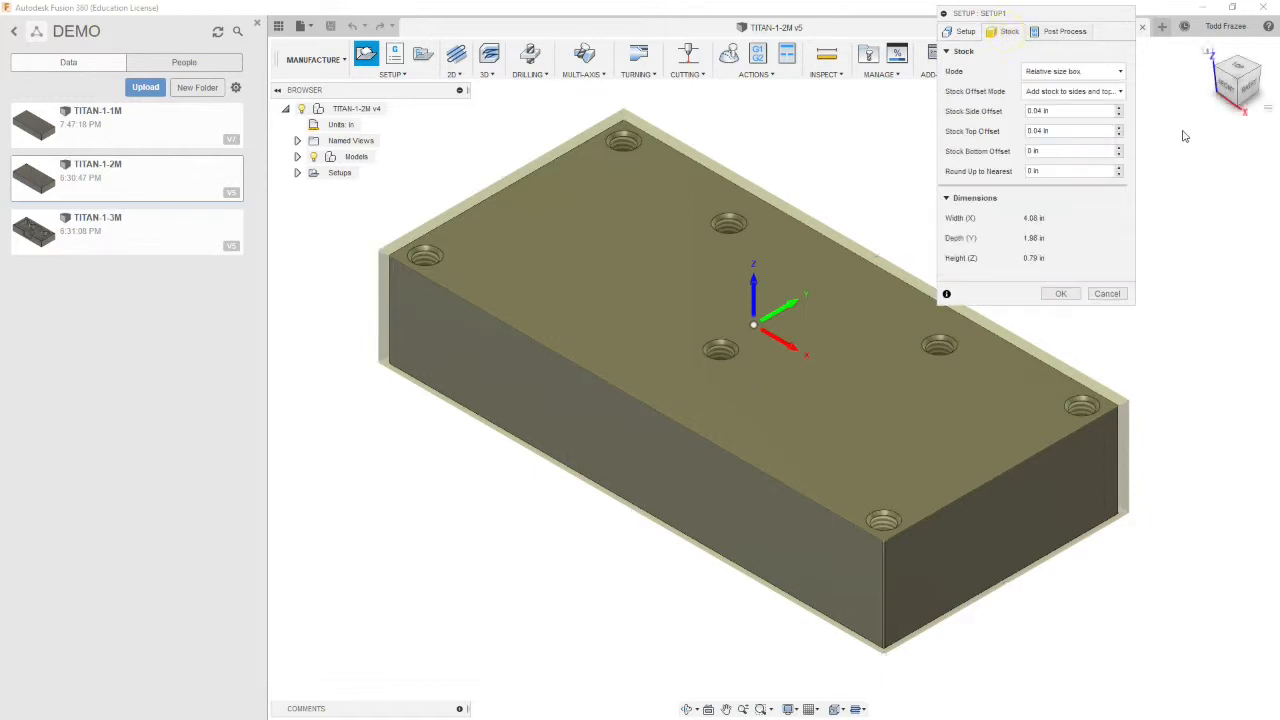
pyautogui.click(1098, 92)
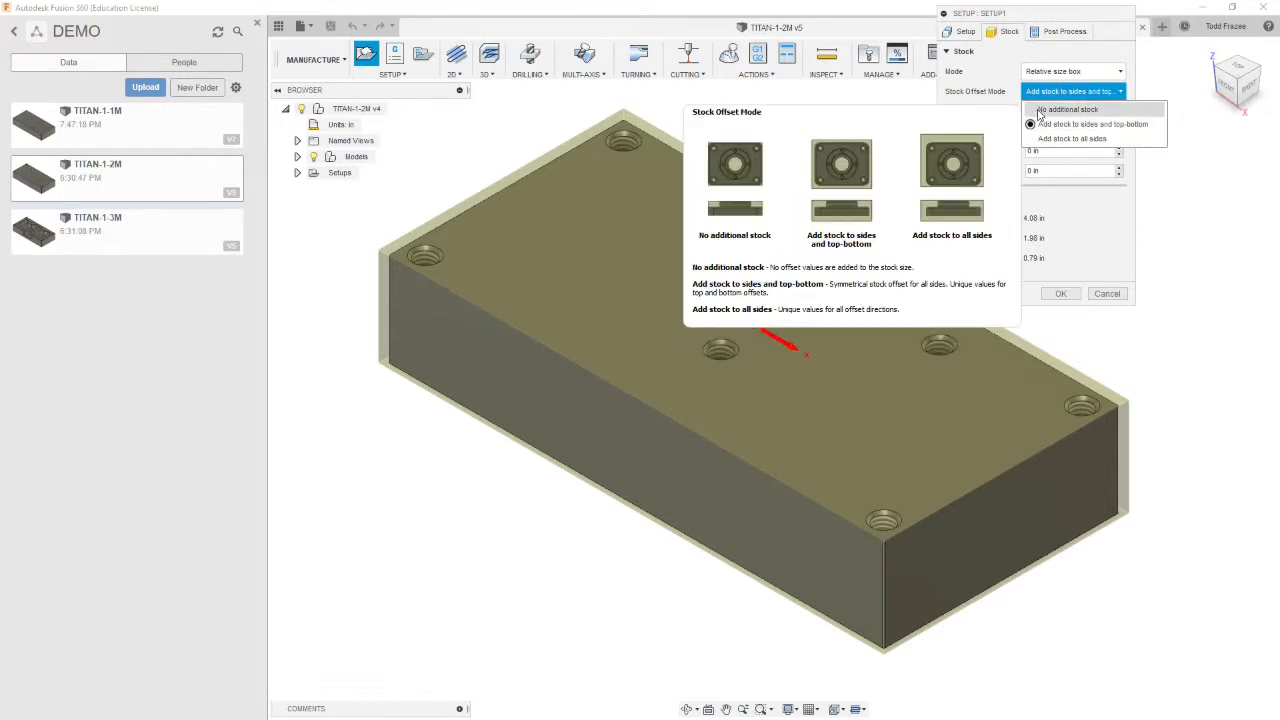
pyautogui.click(1040, 110)
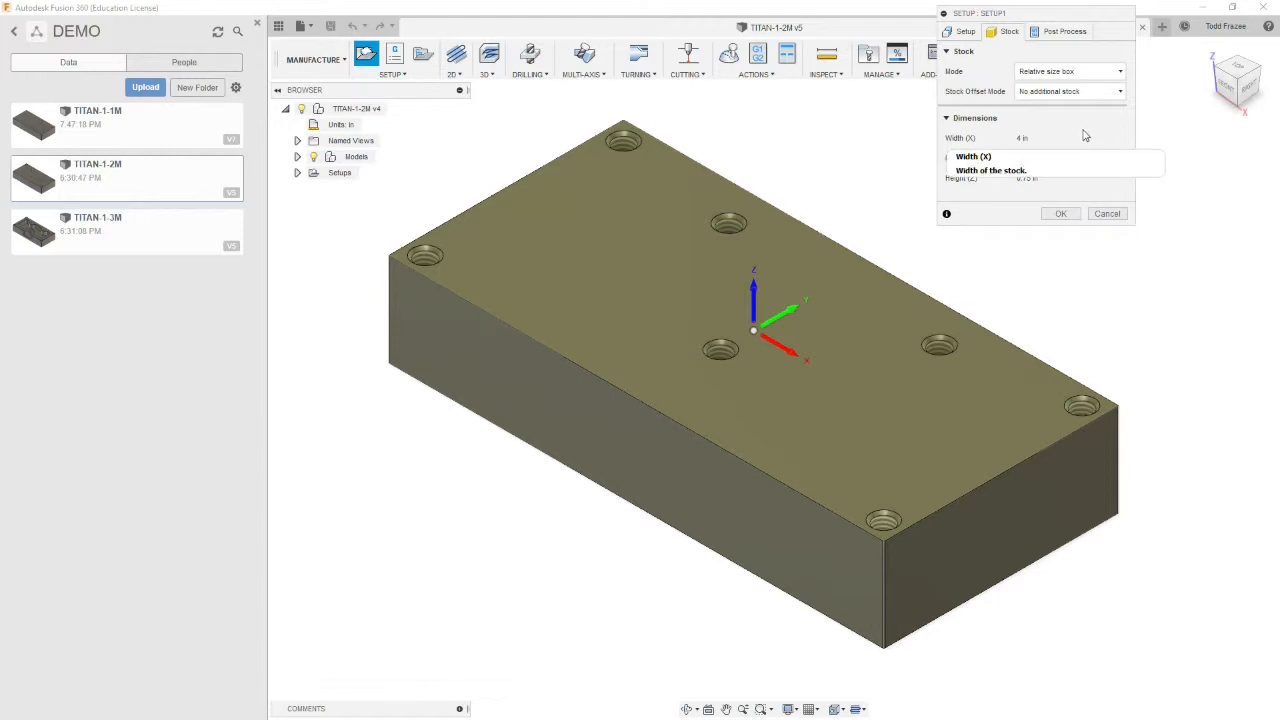
# Orient the work coordinate system by Z axis/plane & X axis, using the top face for Z and its rear long edge for X
pyautogui.click(966, 31)
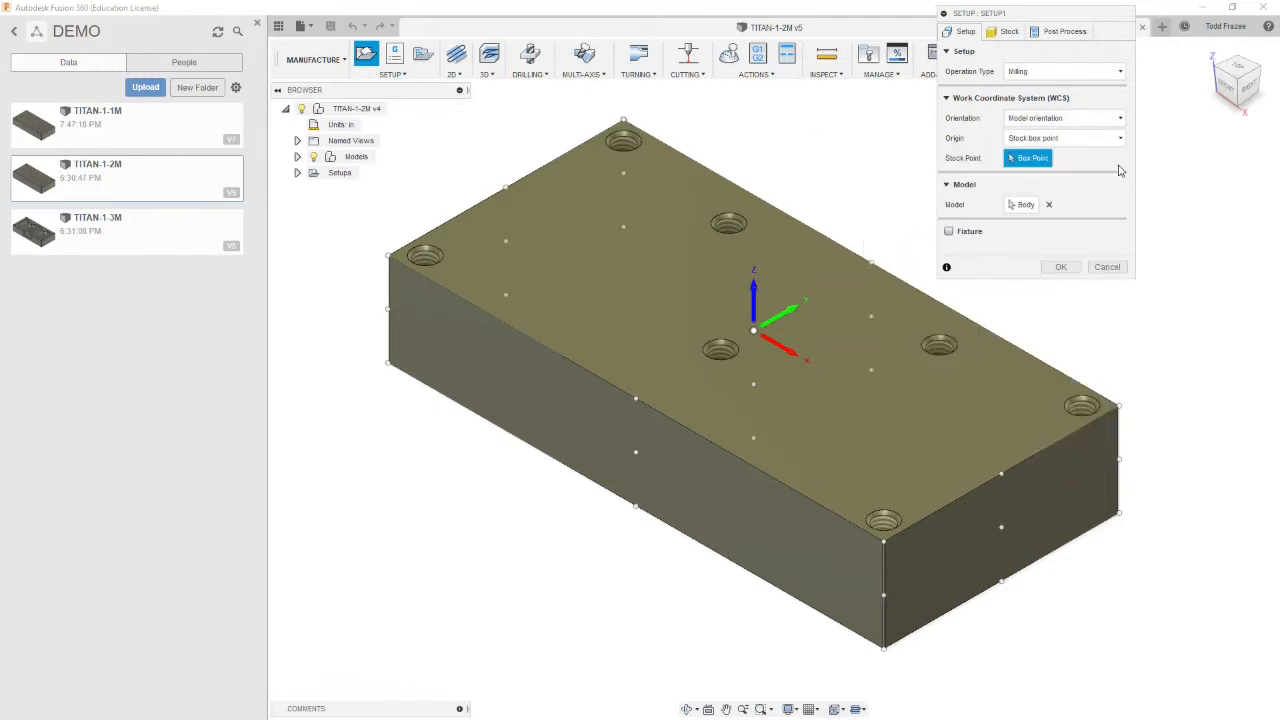
pyautogui.click(1095, 120)
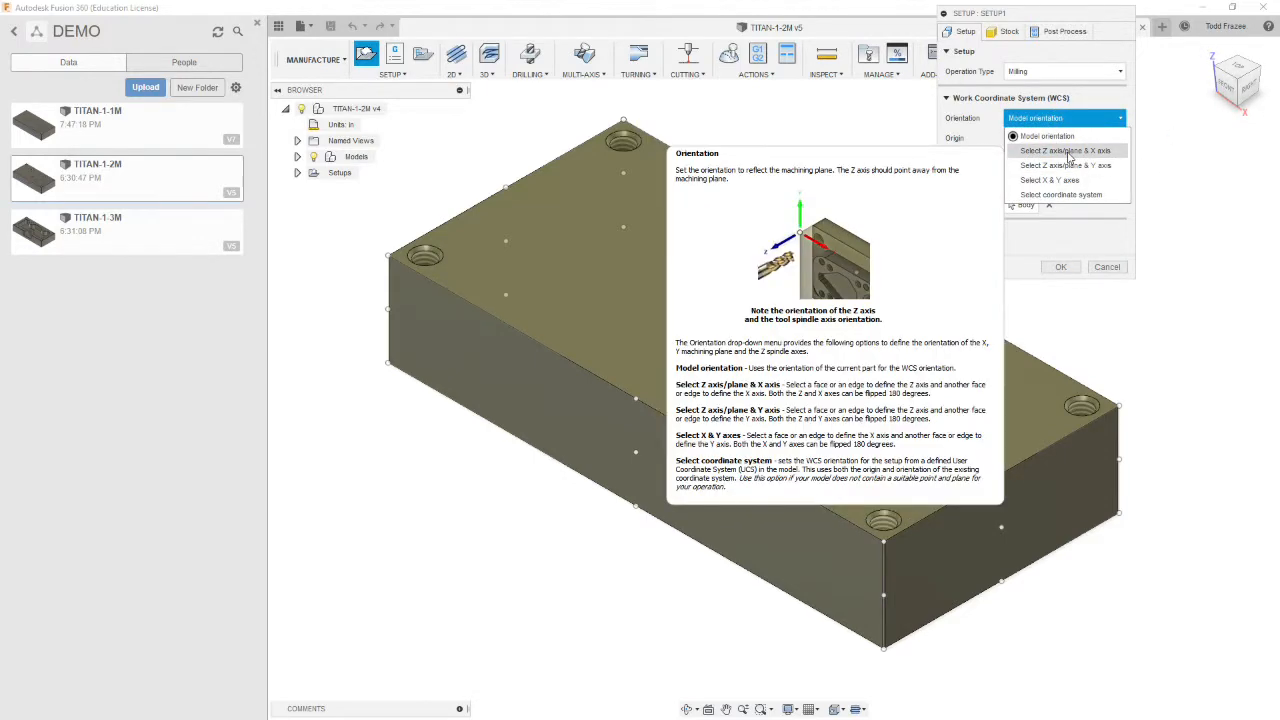
pyautogui.click(1068, 151)
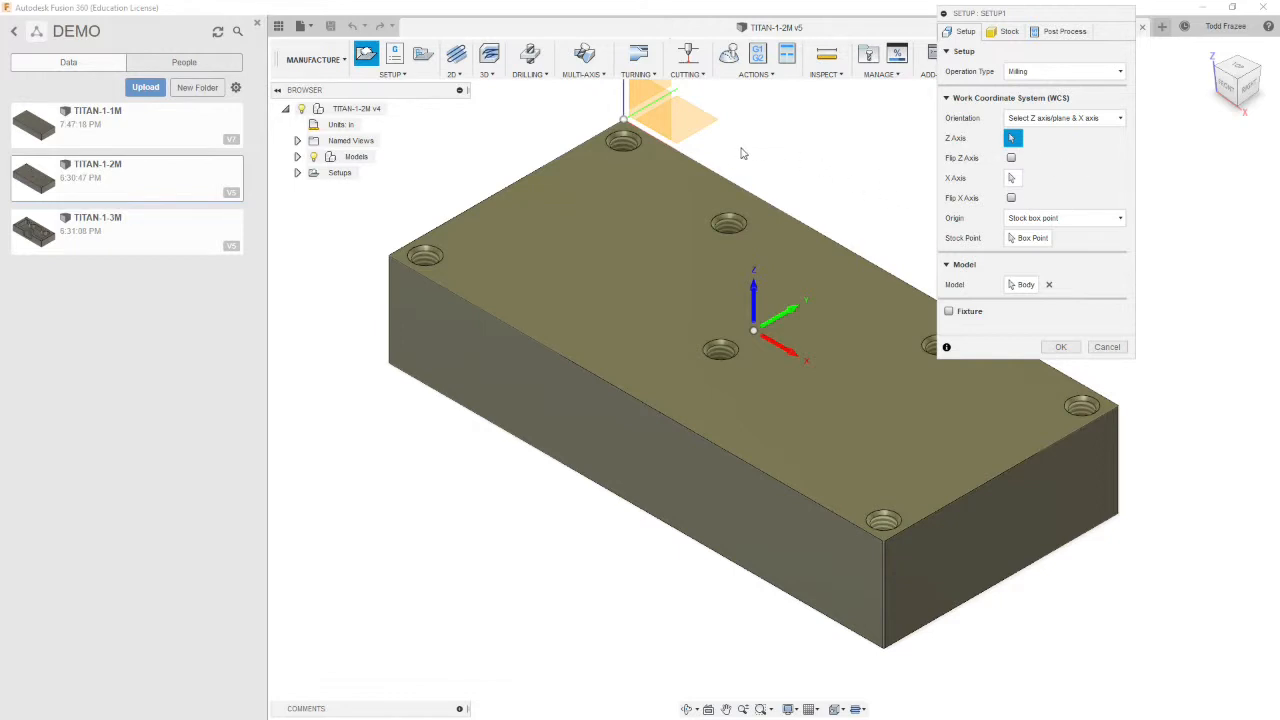
pyautogui.click(600, 225)
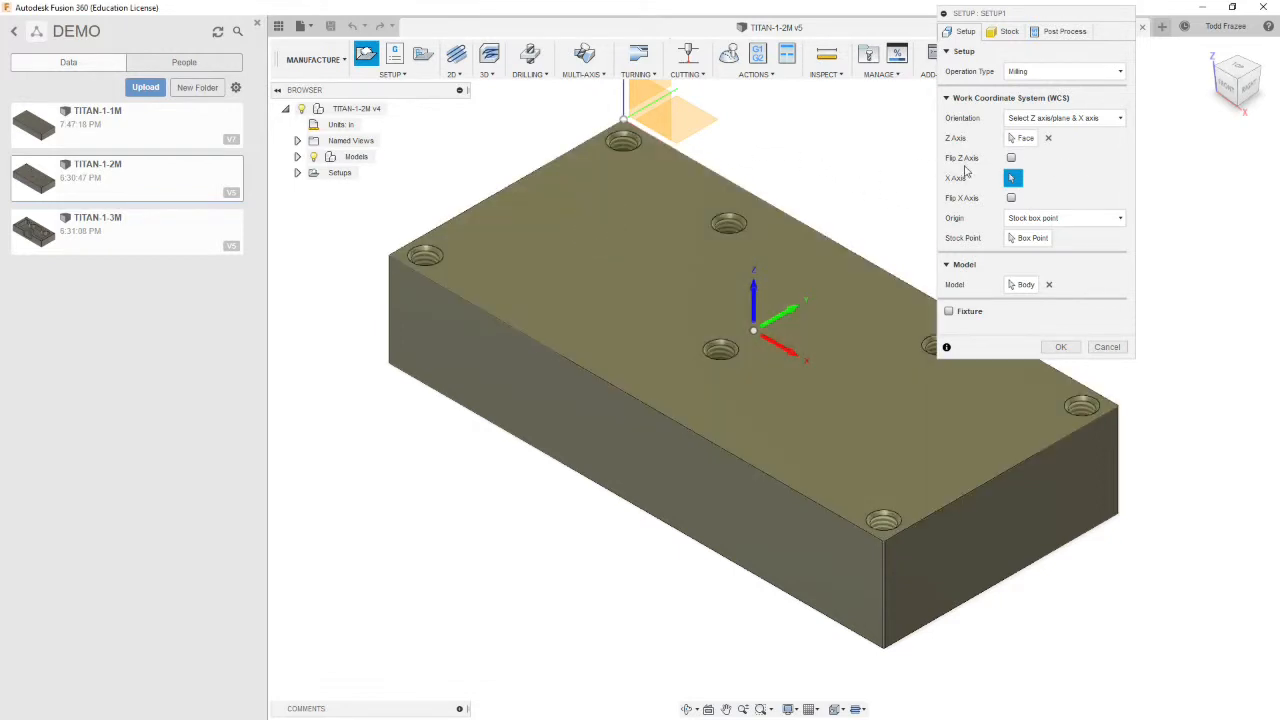
pyautogui.click(781, 209)
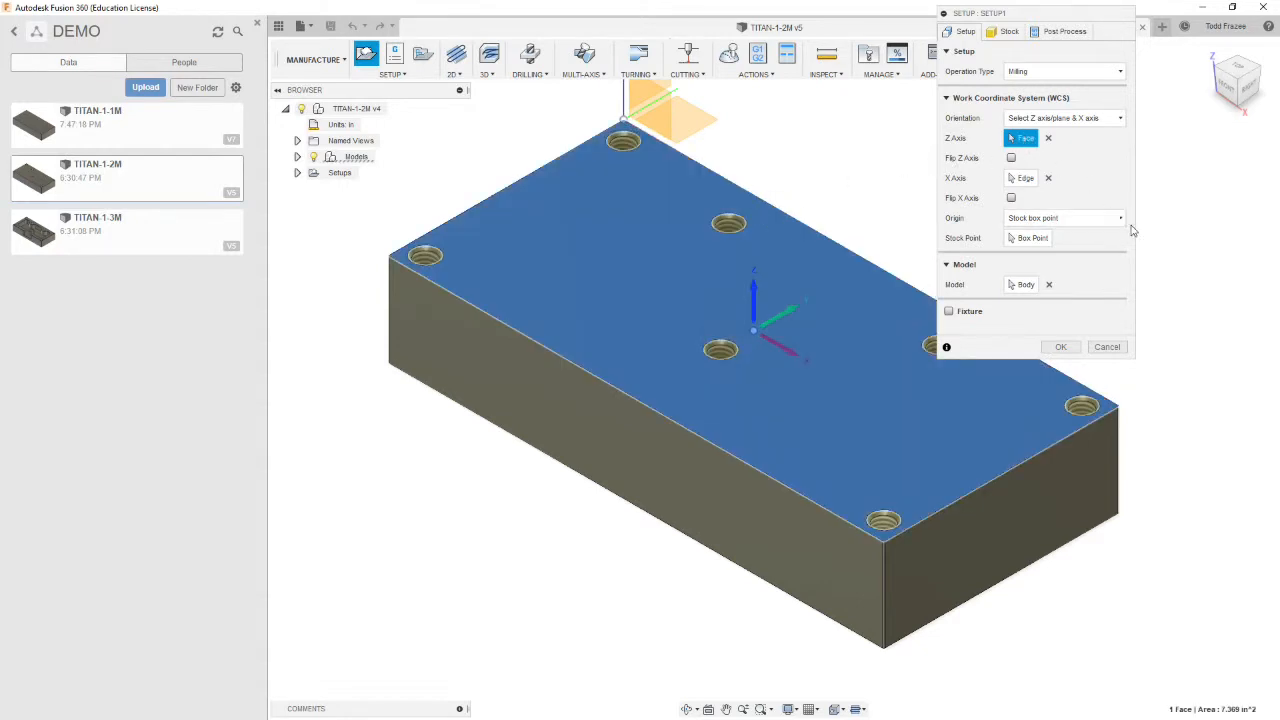
# Try to place the setup origin at the top back corner and at the adjacent short edge's midpoint using model or stock box points
pyautogui.click(1096, 220)
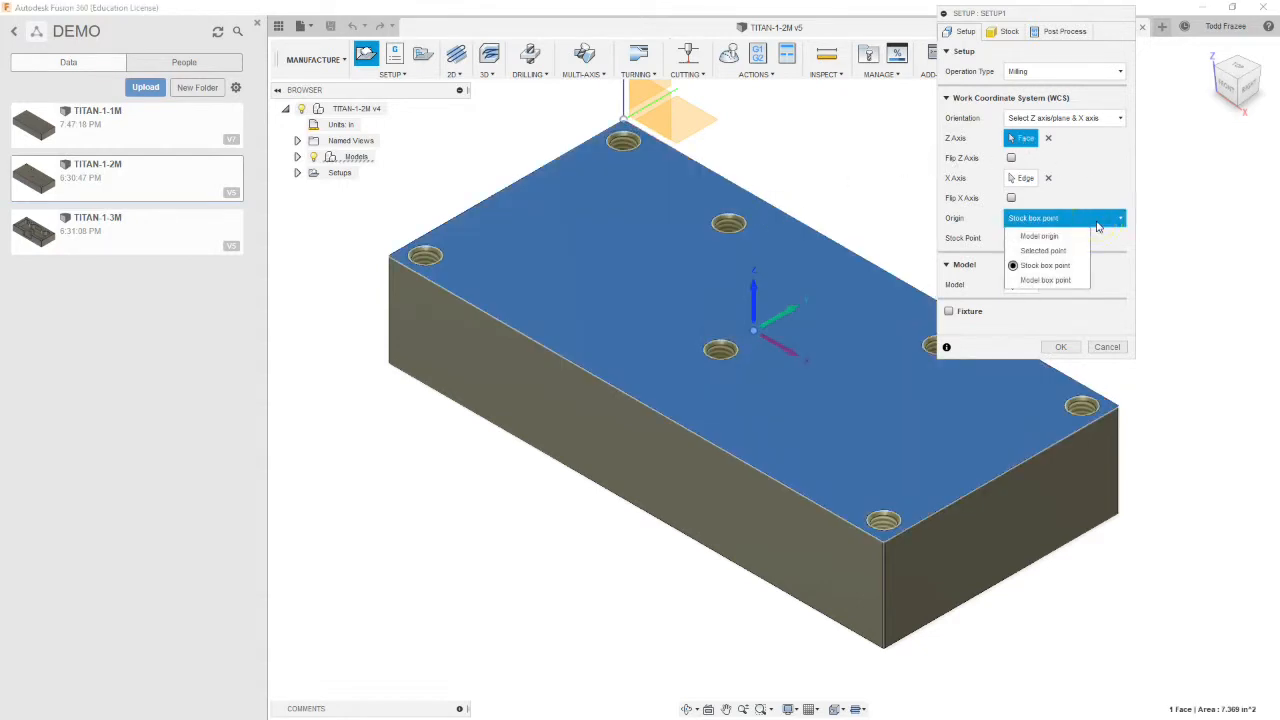
pyautogui.click(1058, 280)
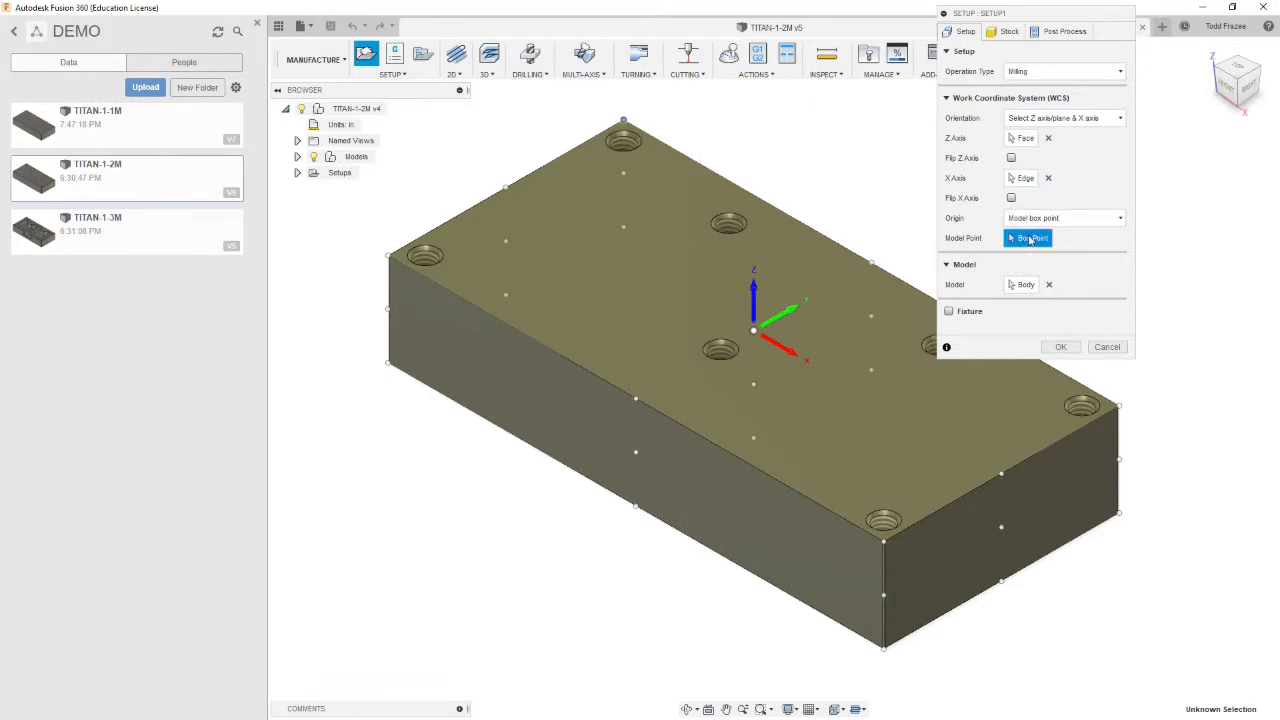
pyautogui.click(1080, 218)
pyautogui.click(1054, 270)
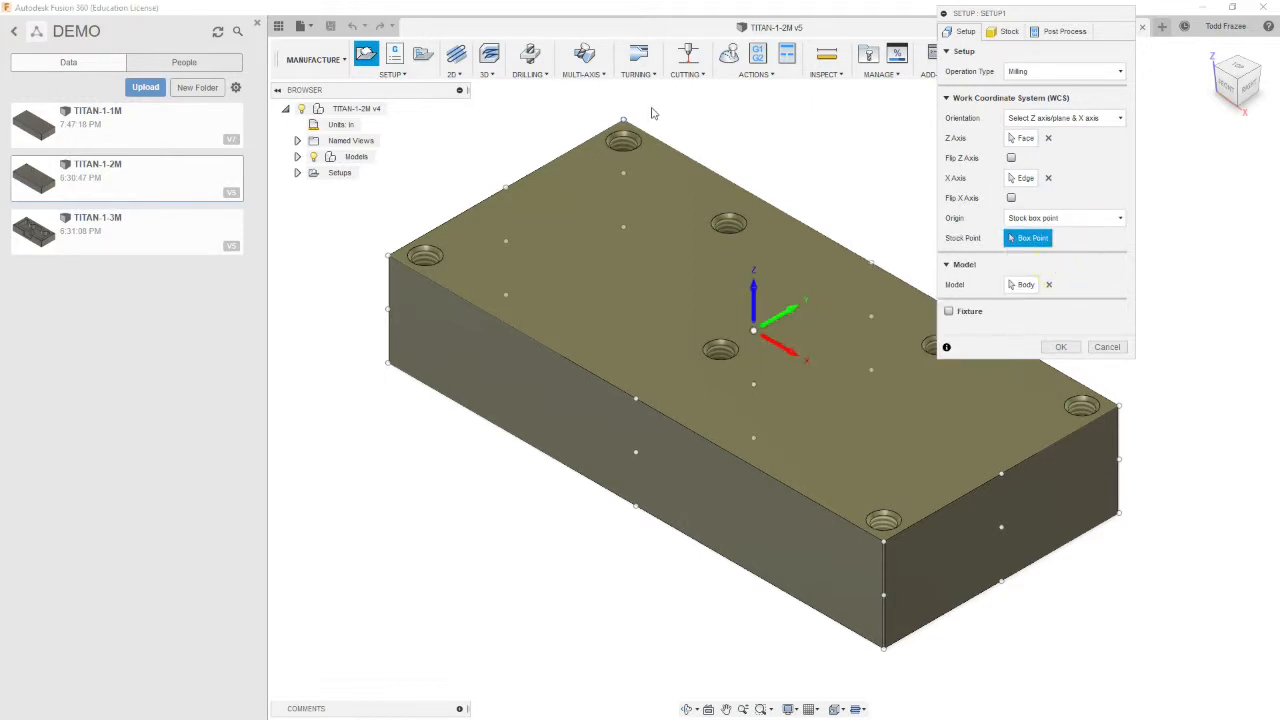
pyautogui.click(623, 119)
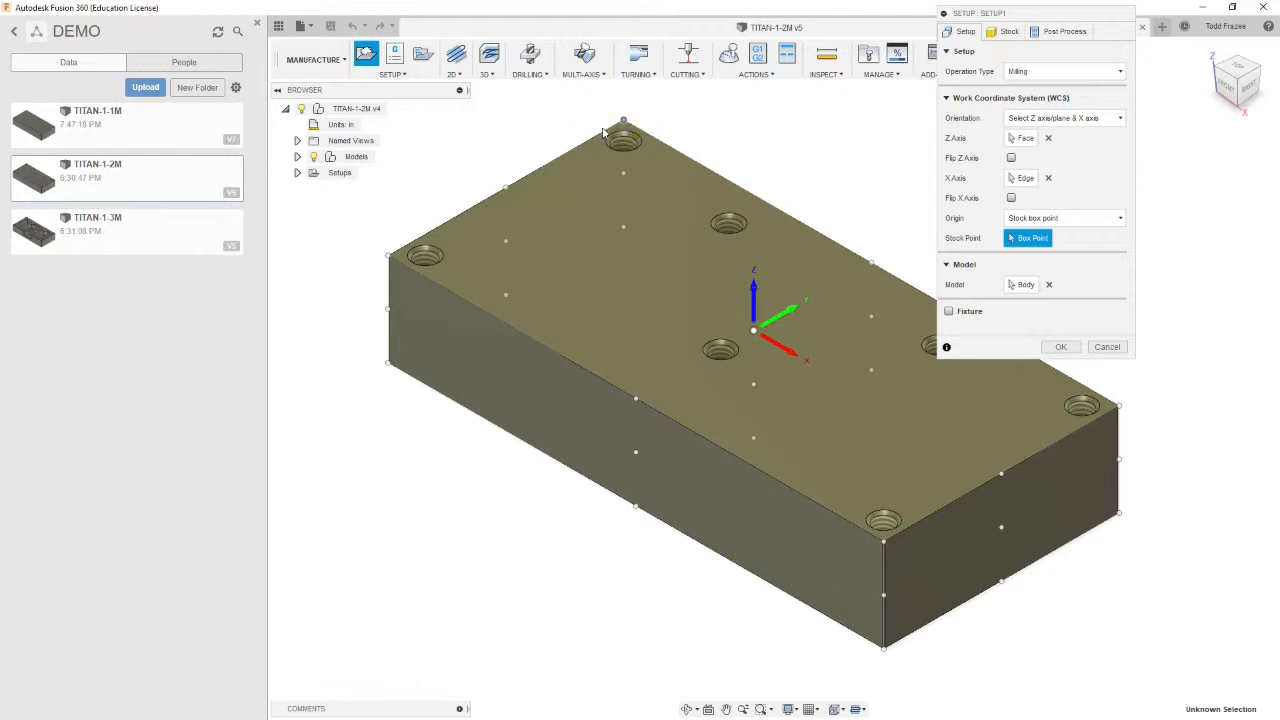
pyautogui.scroll(5, 640, 124)
pyautogui.scroll(3, 637, 127)
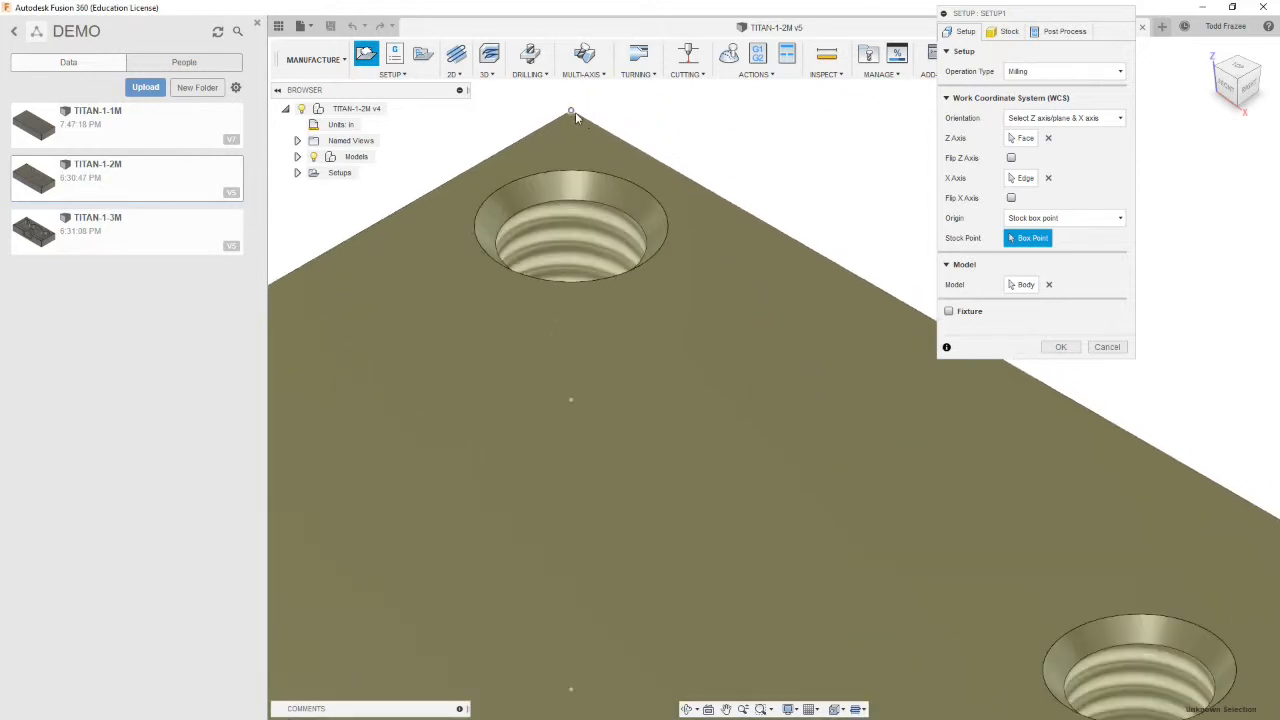
pyautogui.click(570, 113)
pyautogui.scroll(-3, 767, 139)
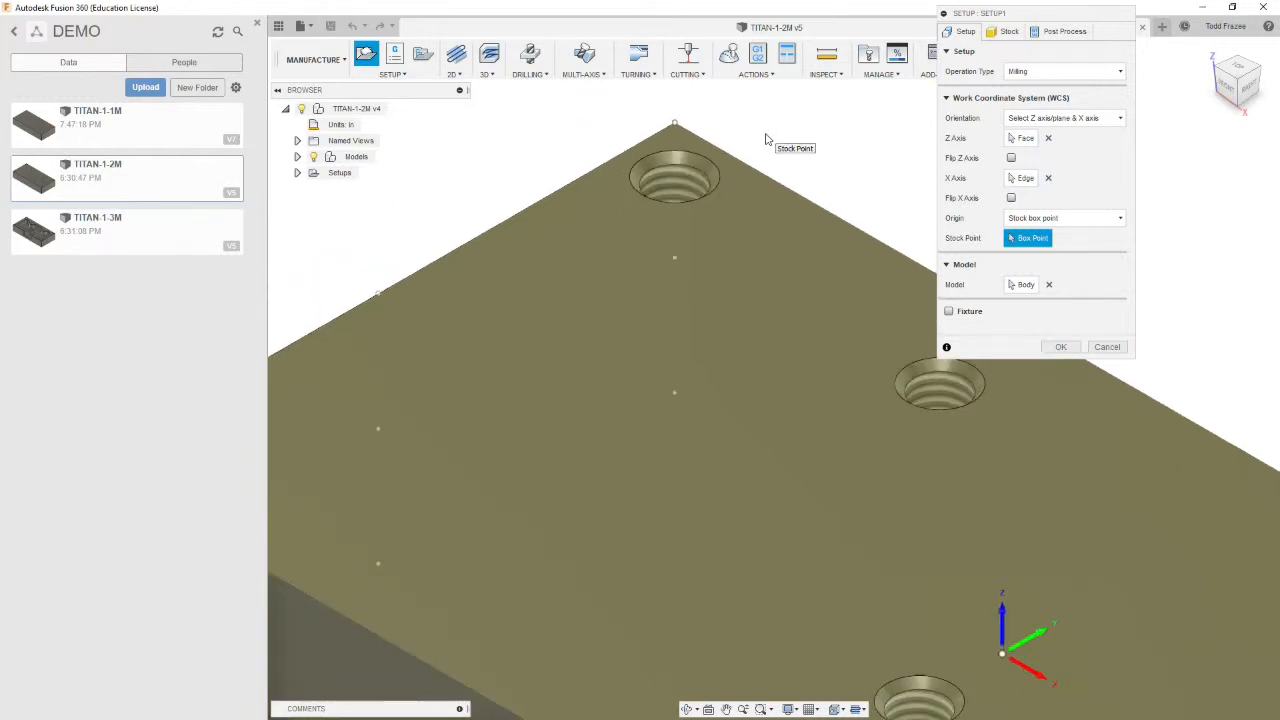
pyautogui.scroll(-5, 767, 139)
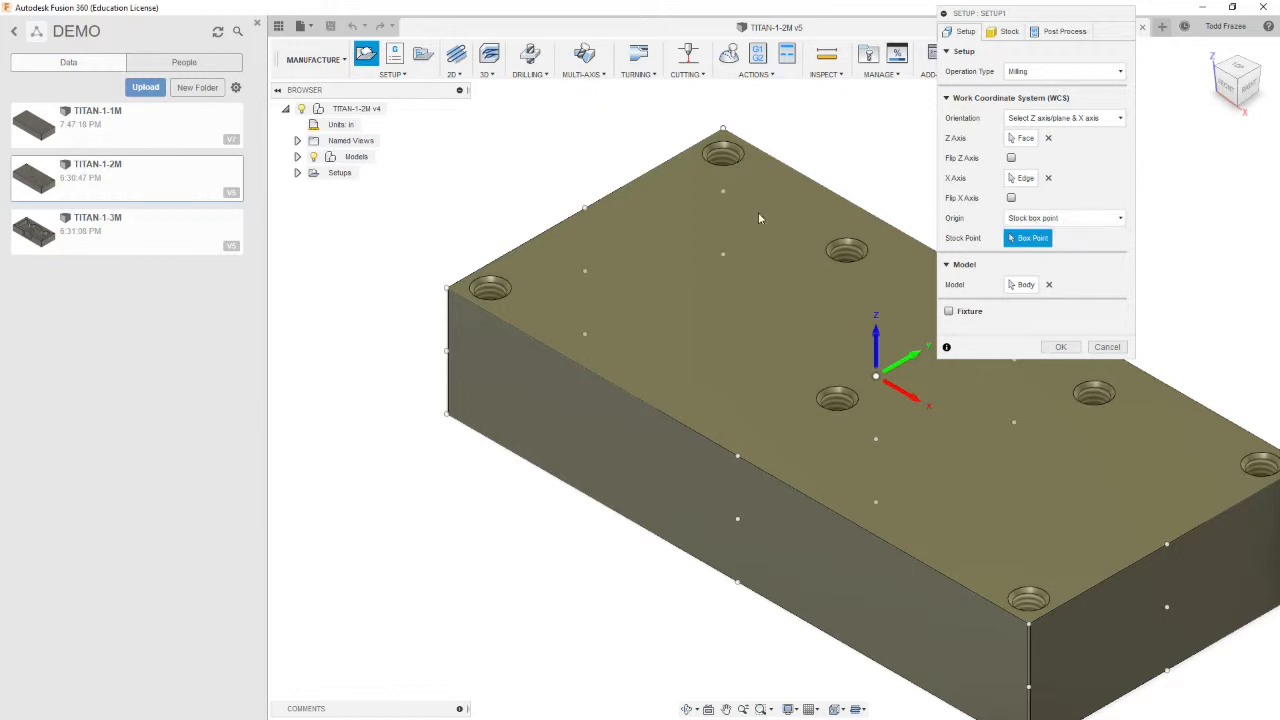
pyautogui.click(586, 211)
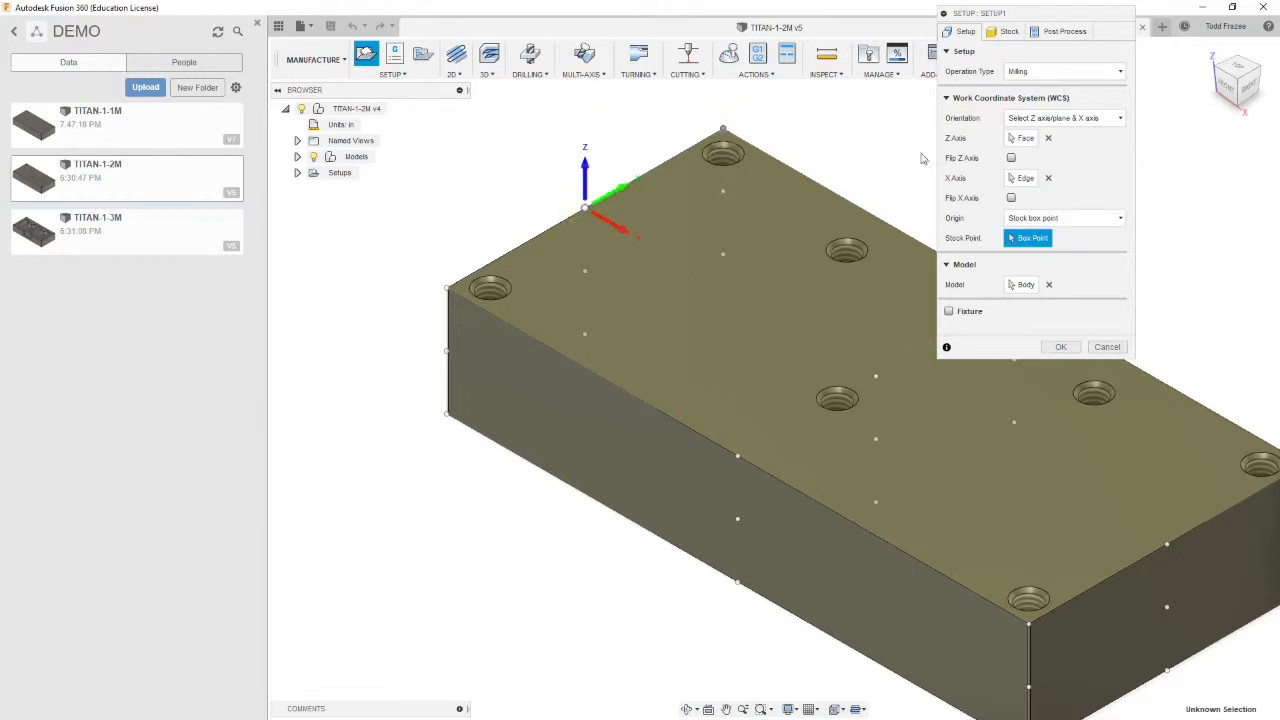
# Set the work coordinate system's origin to Model origin
pyautogui.click(1062, 218)
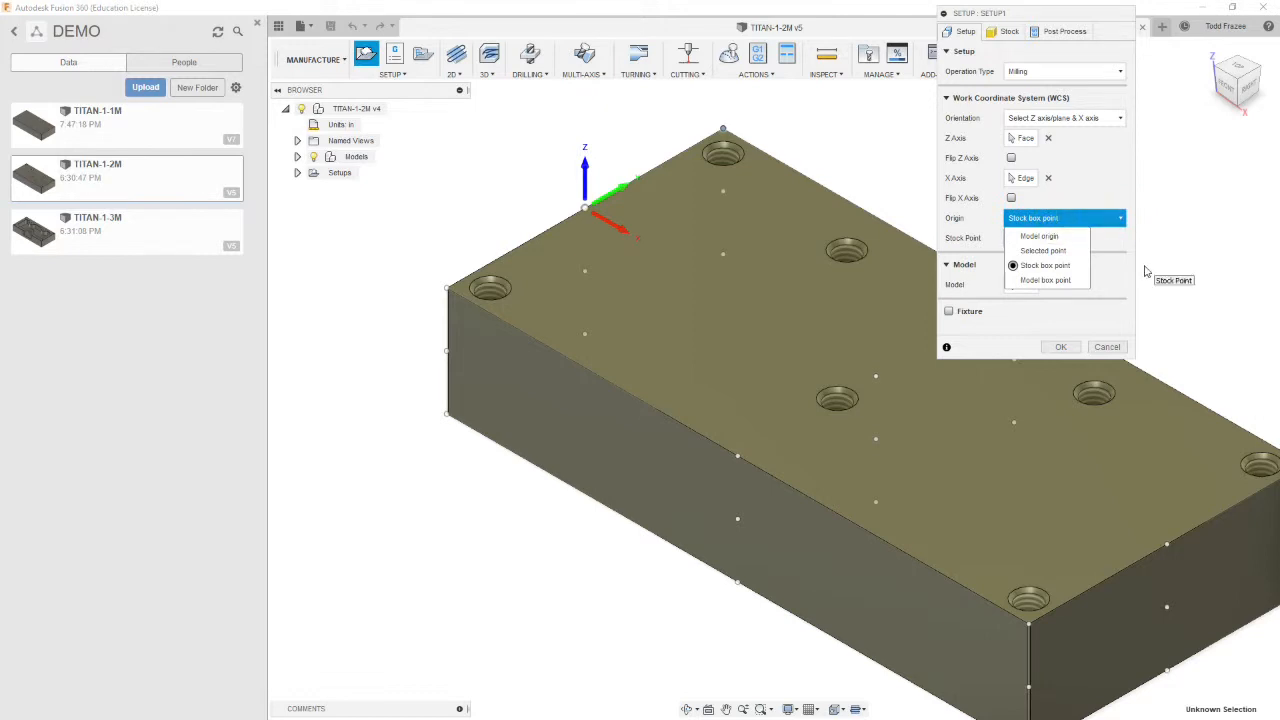
pyautogui.click(1046, 237)
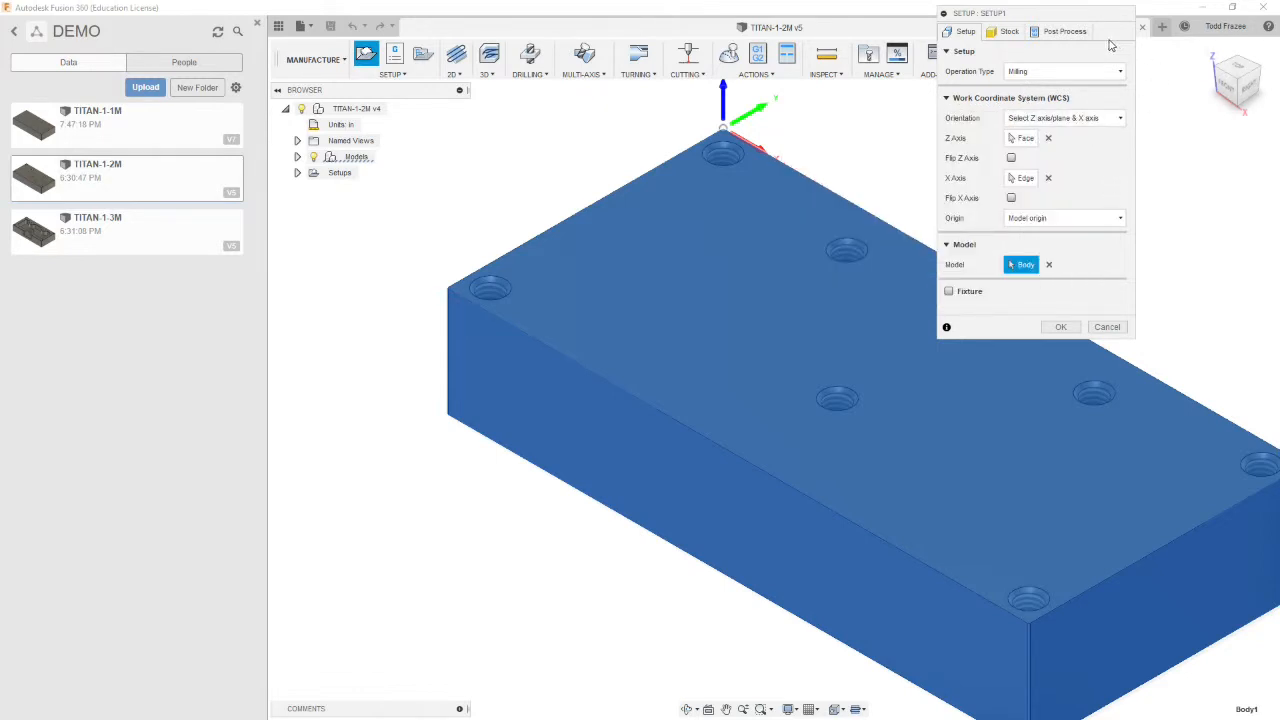
# Finish the setup with program number 1003, program comment "Operation 3" and WCS offset 1
pyautogui.click(1056, 33)
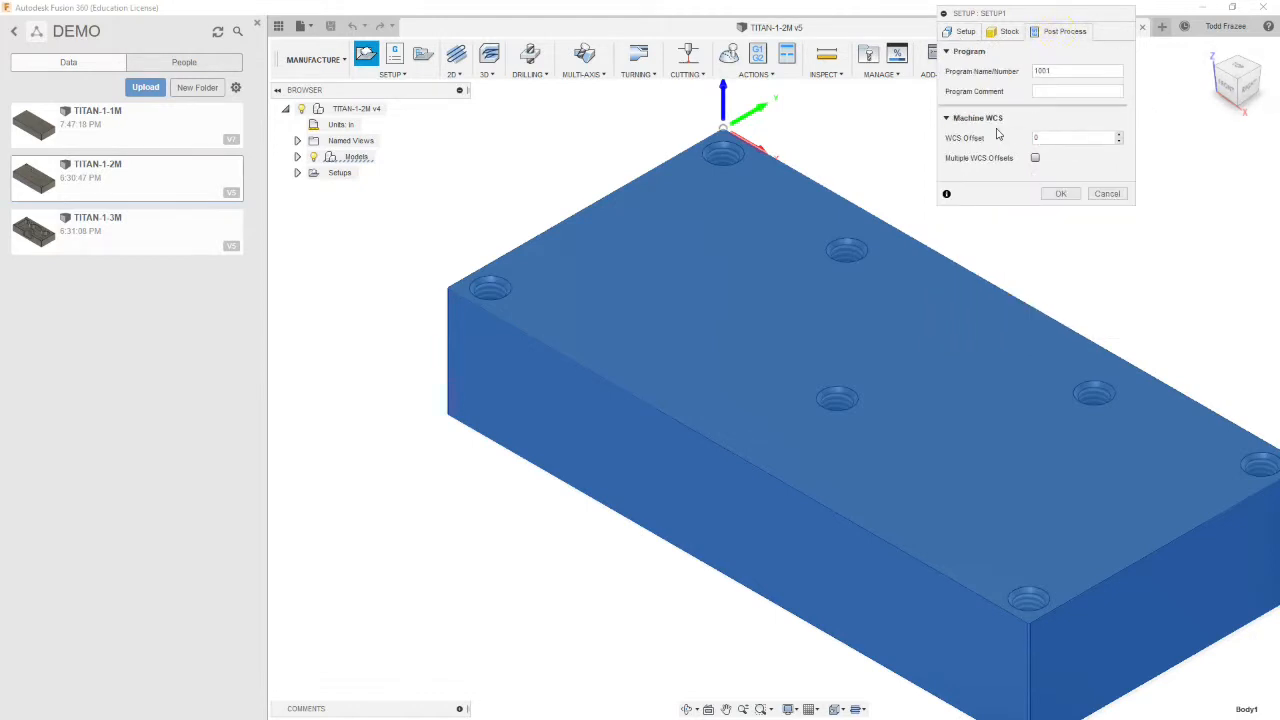
pyautogui.click(1064, 90)
pyautogui.write('Operation 3')
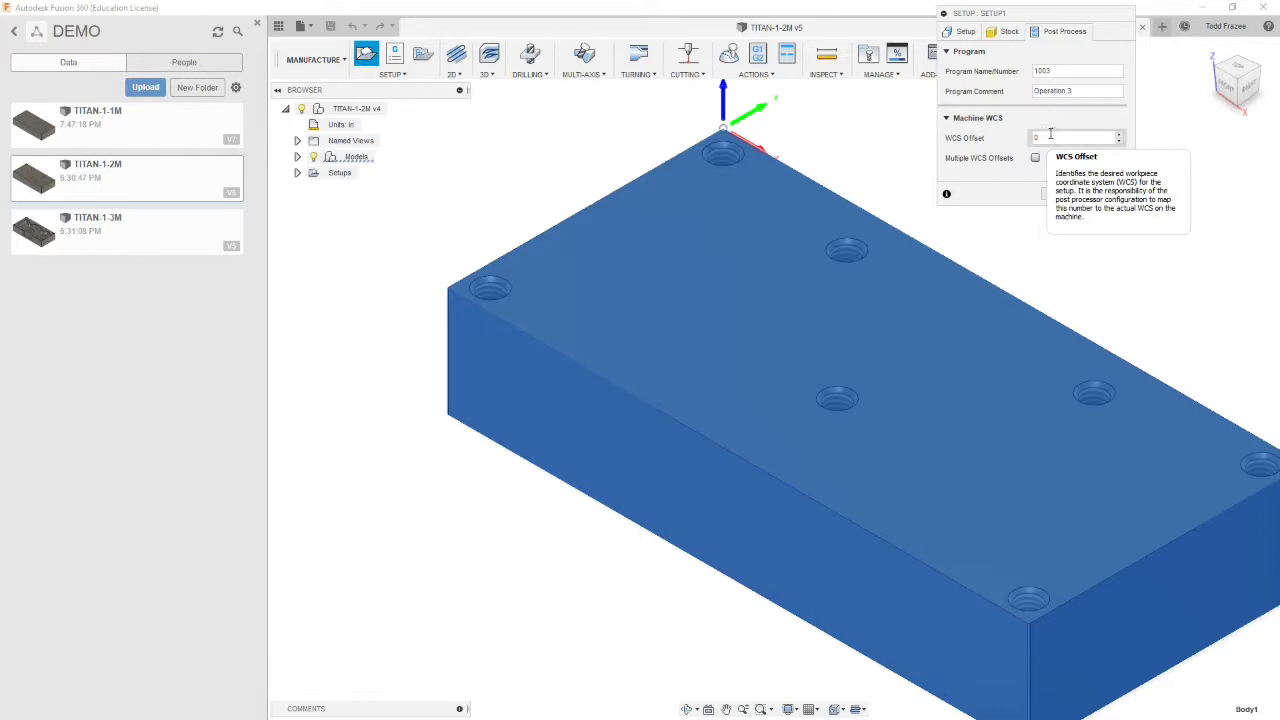
pyautogui.doubleClick(1050, 136)
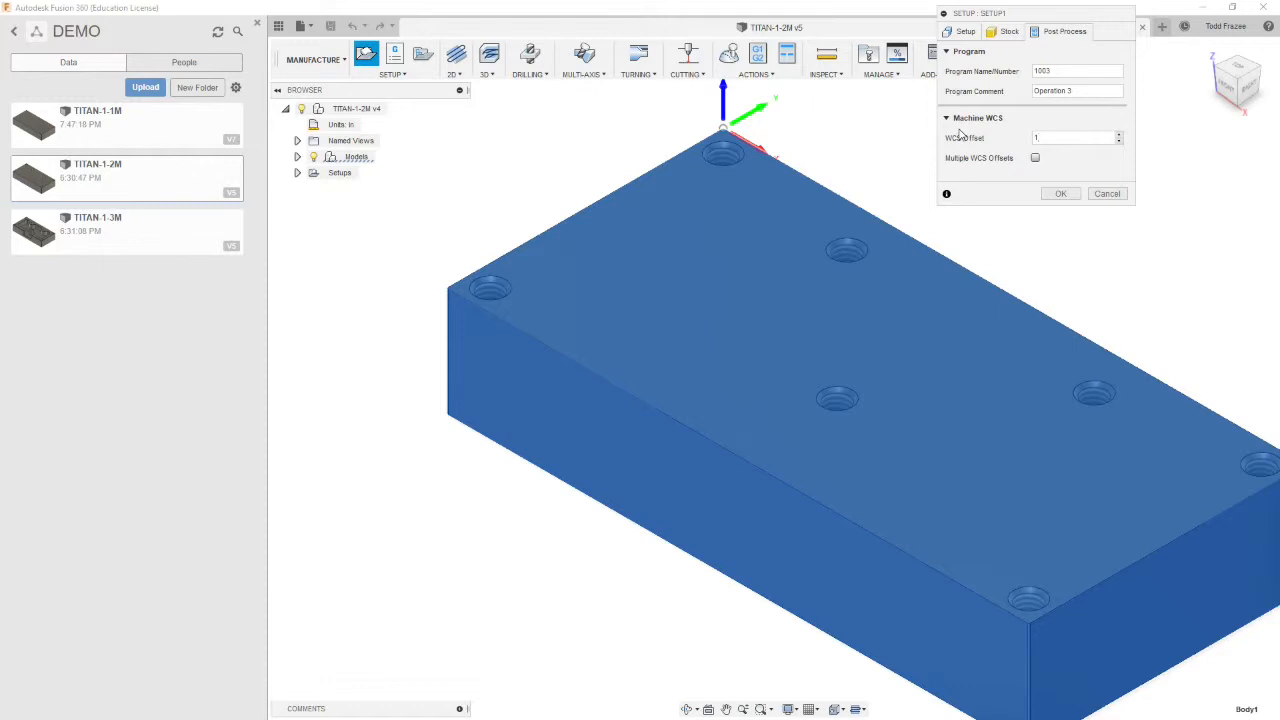
pyautogui.click(1061, 193)
pyautogui.scroll(-5, 811, 180)
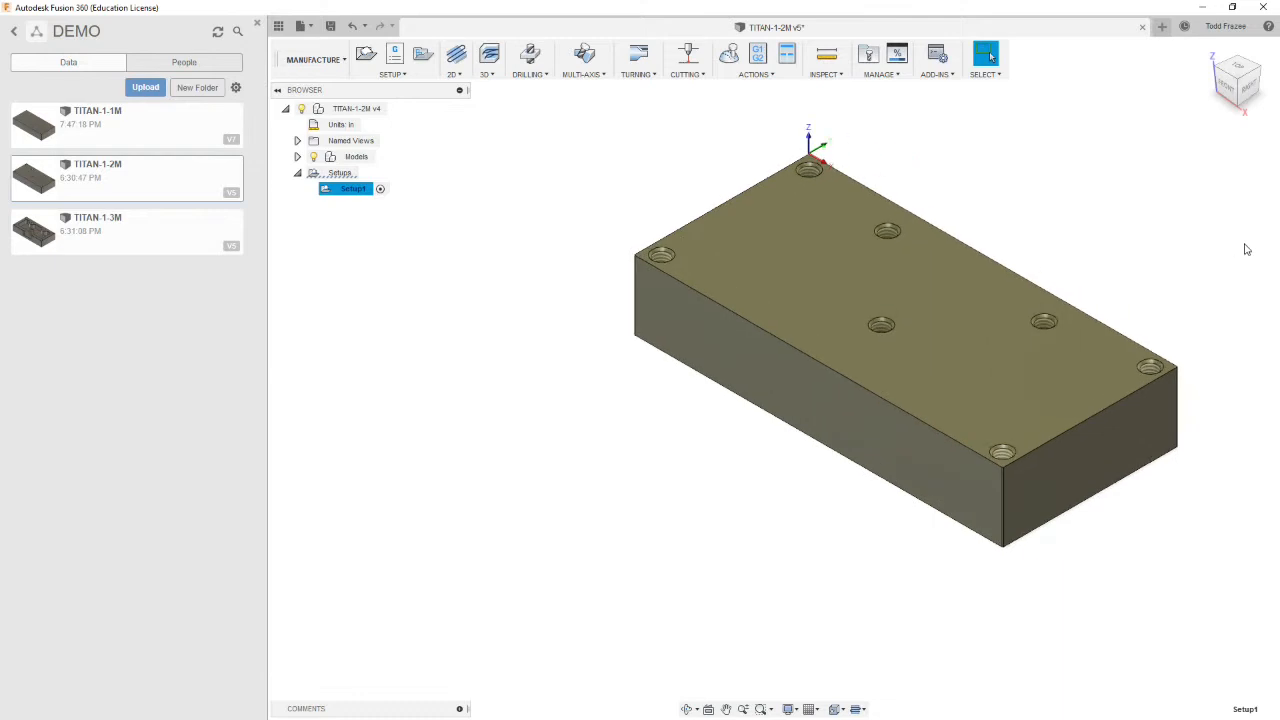
pyautogui.scroll(2, 1244, 242)
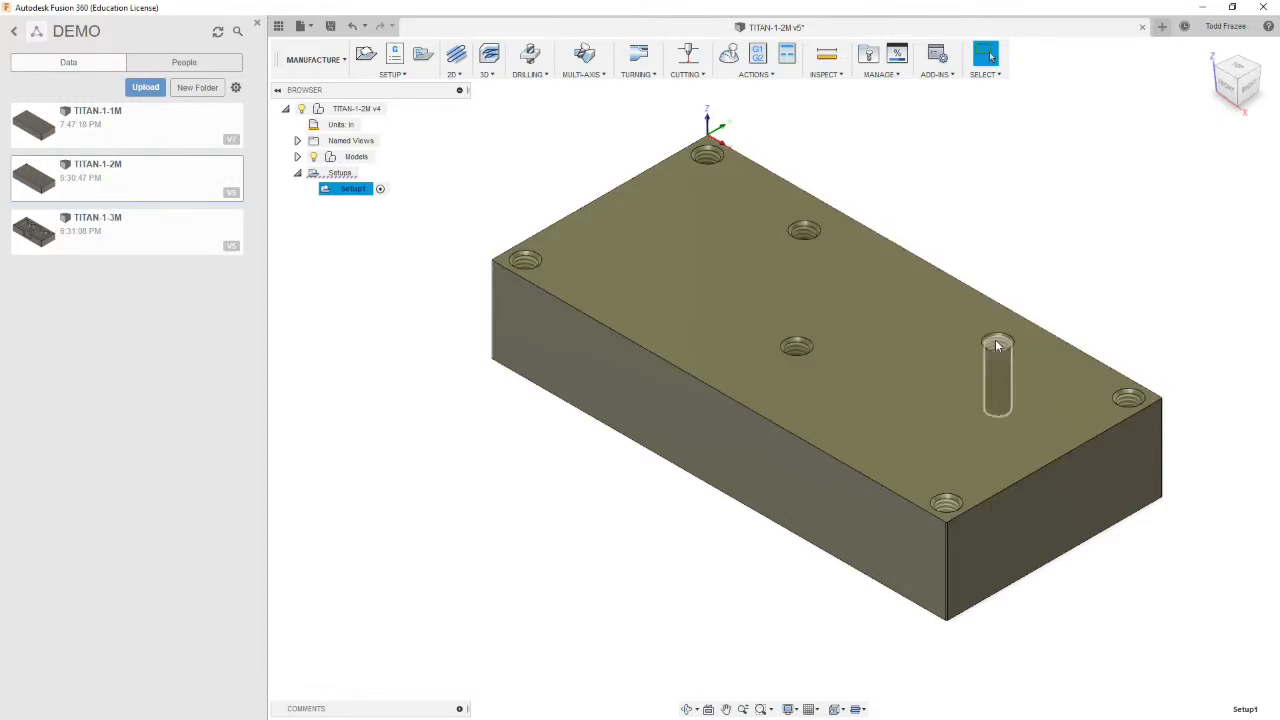
pyautogui.scroll(10, 721, 169)
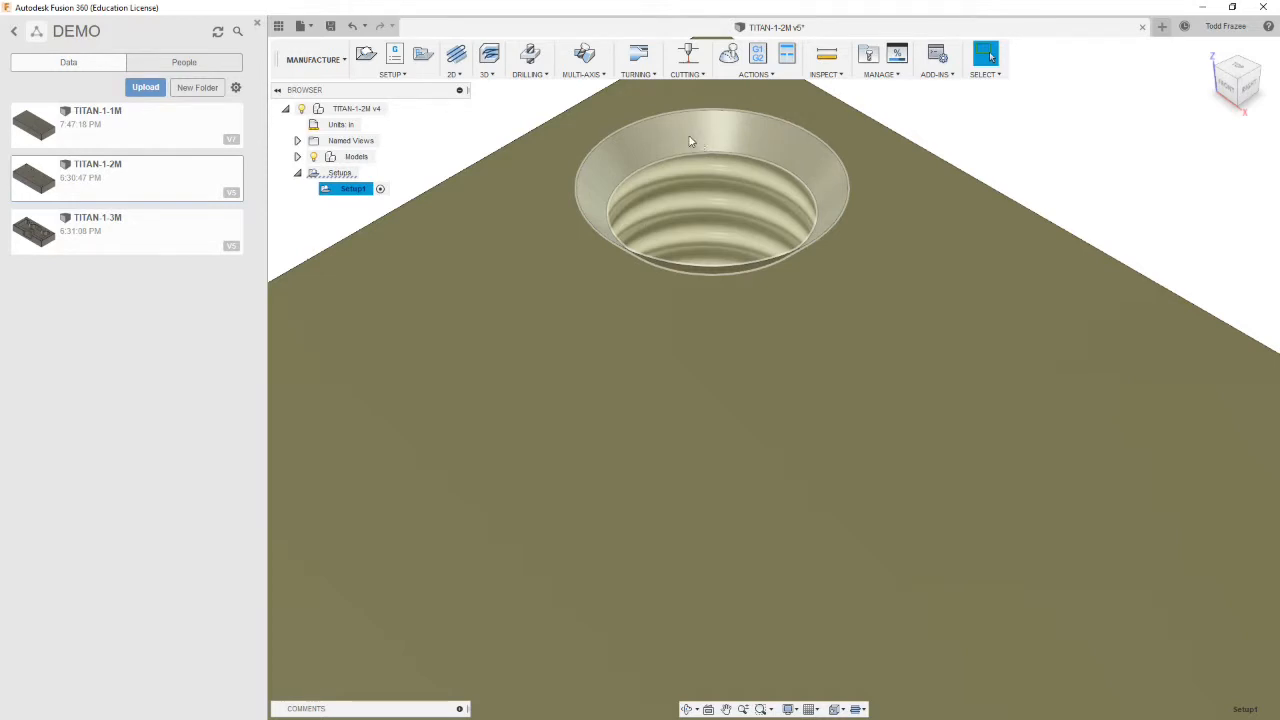
pyautogui.scroll(-10, 690, 141)
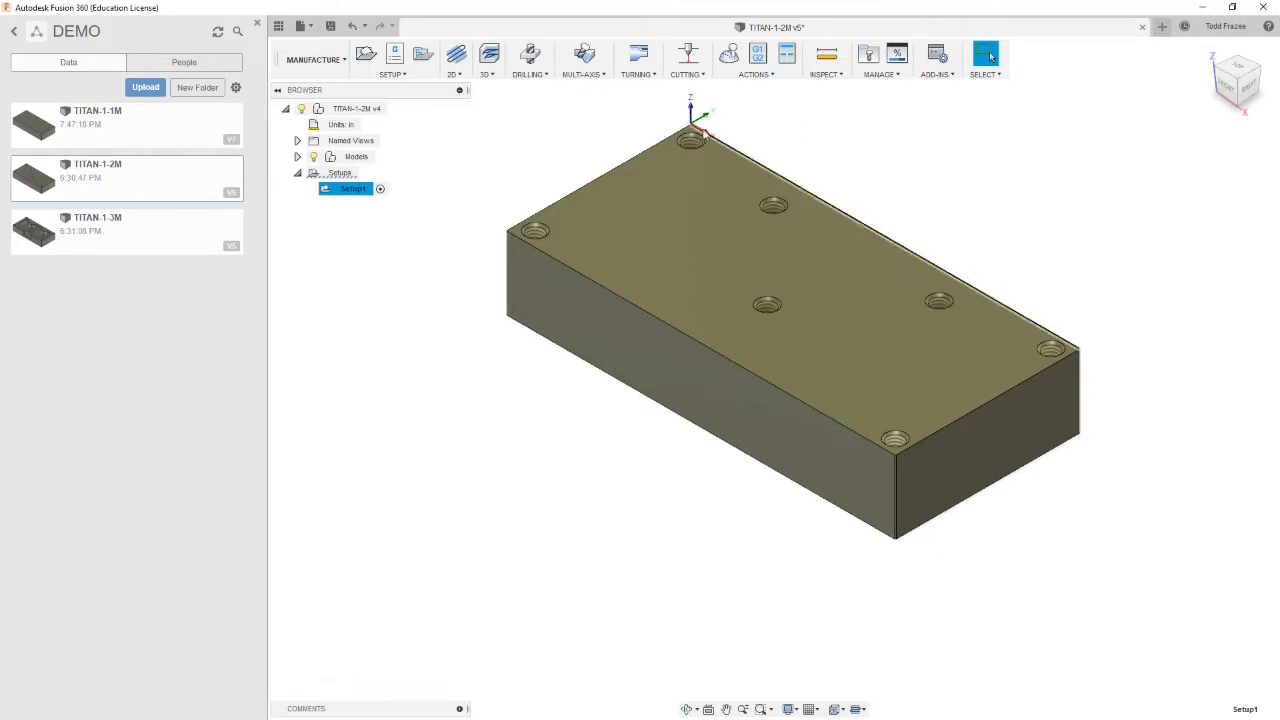
pyautogui.scroll(-4, 798, 145)
pyautogui.scroll(5, 923, 149)
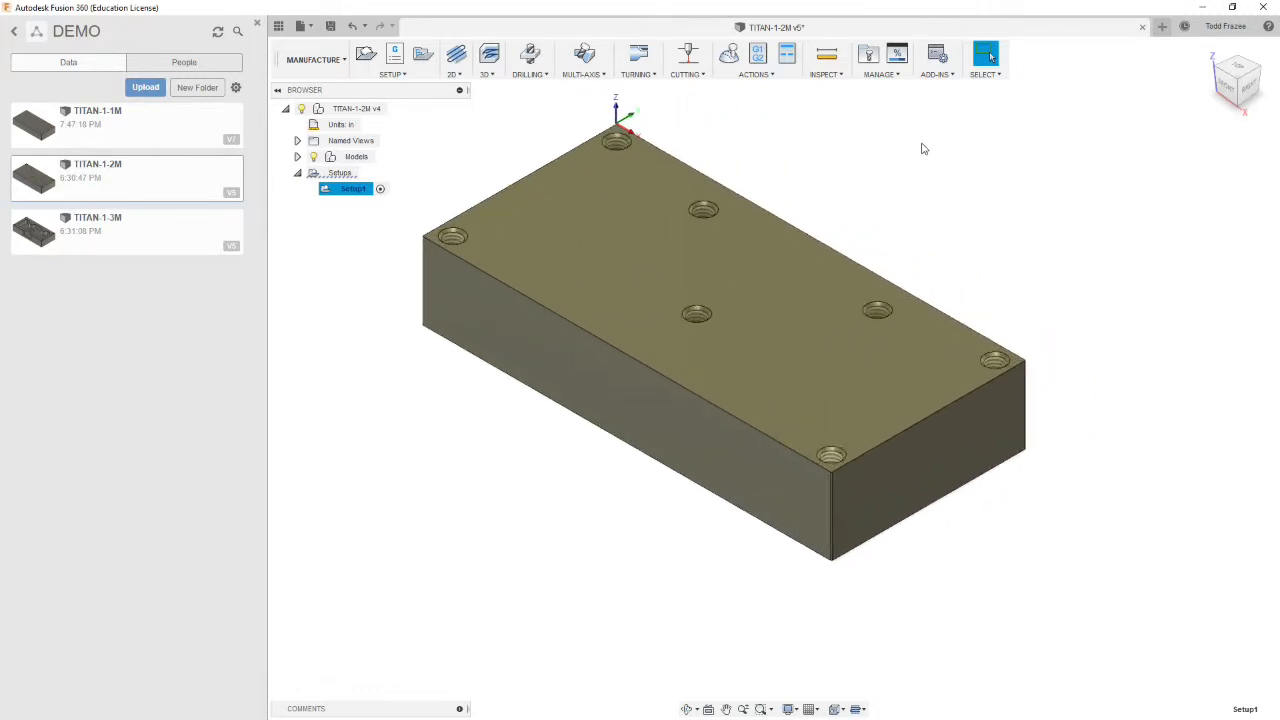
pyautogui.scroll(2, 650, 120)
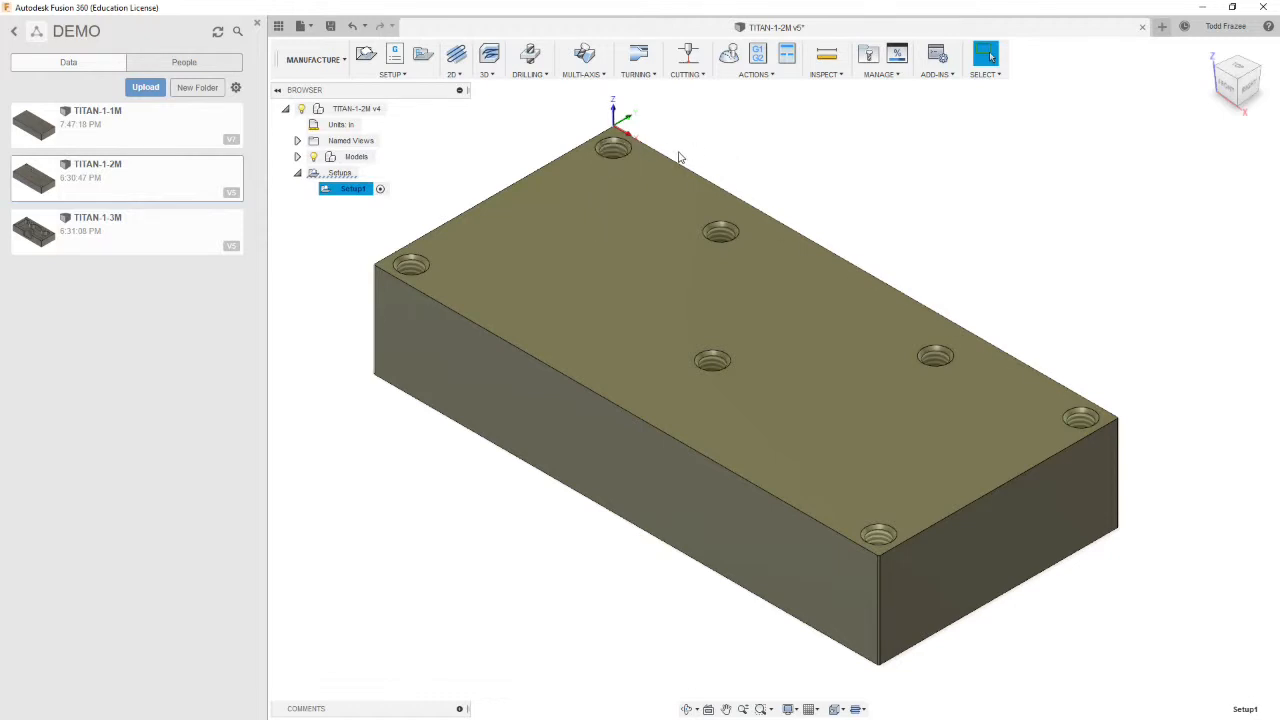
# Start a Drill operation with tool 15, the Ø1/4" 45° chamfer mill, from the local TITAN_BUILDING_BLOCKS_TOOLS library
pyautogui.click(834, 194)
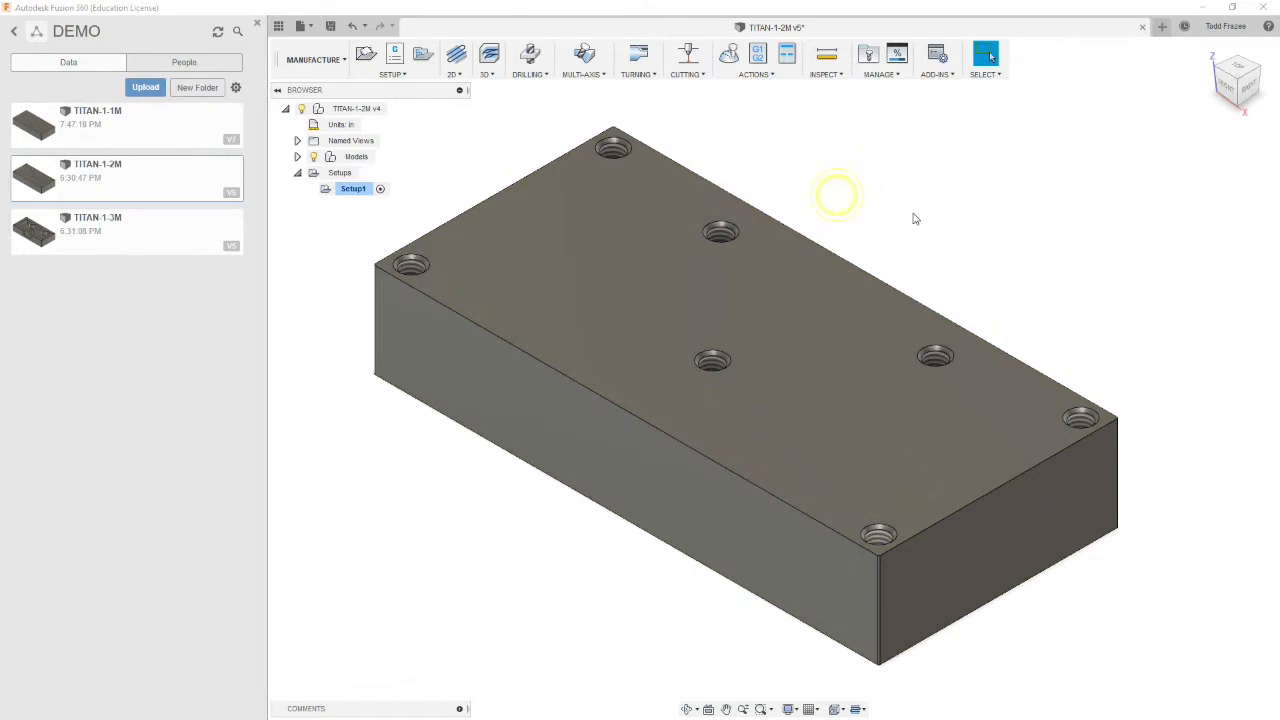
pyautogui.click(529, 57)
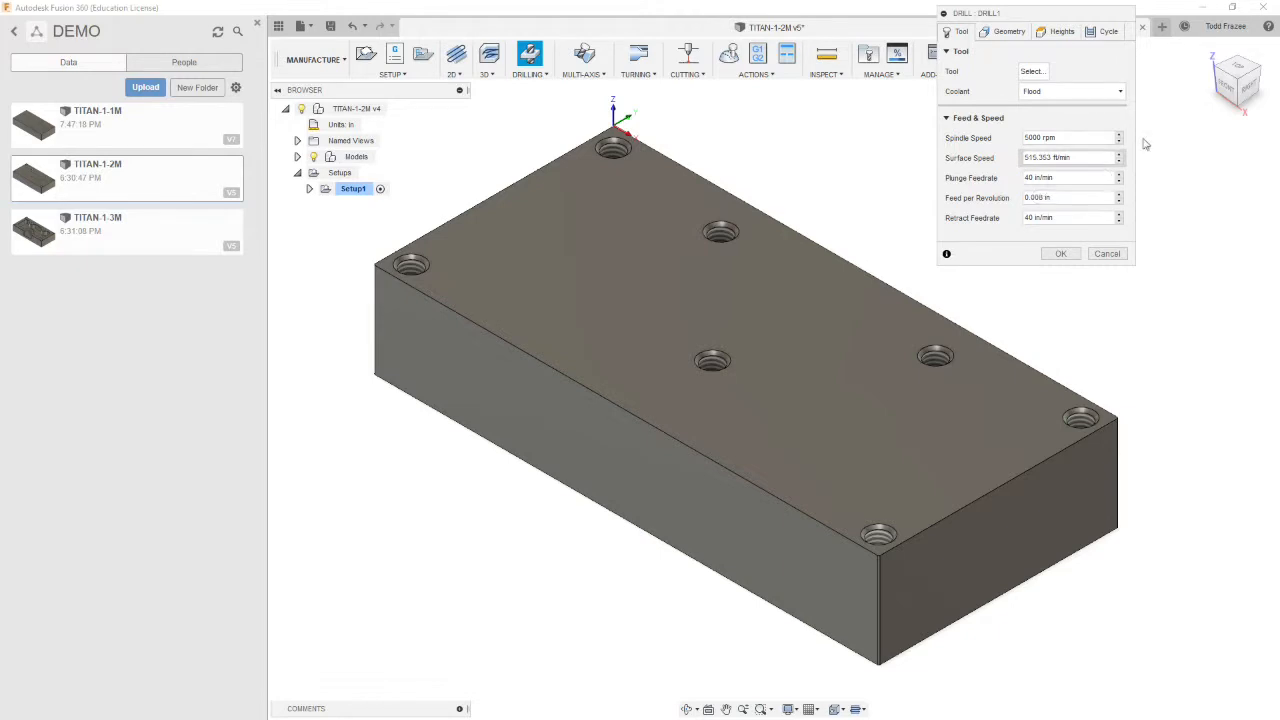
pyautogui.click(1031, 71)
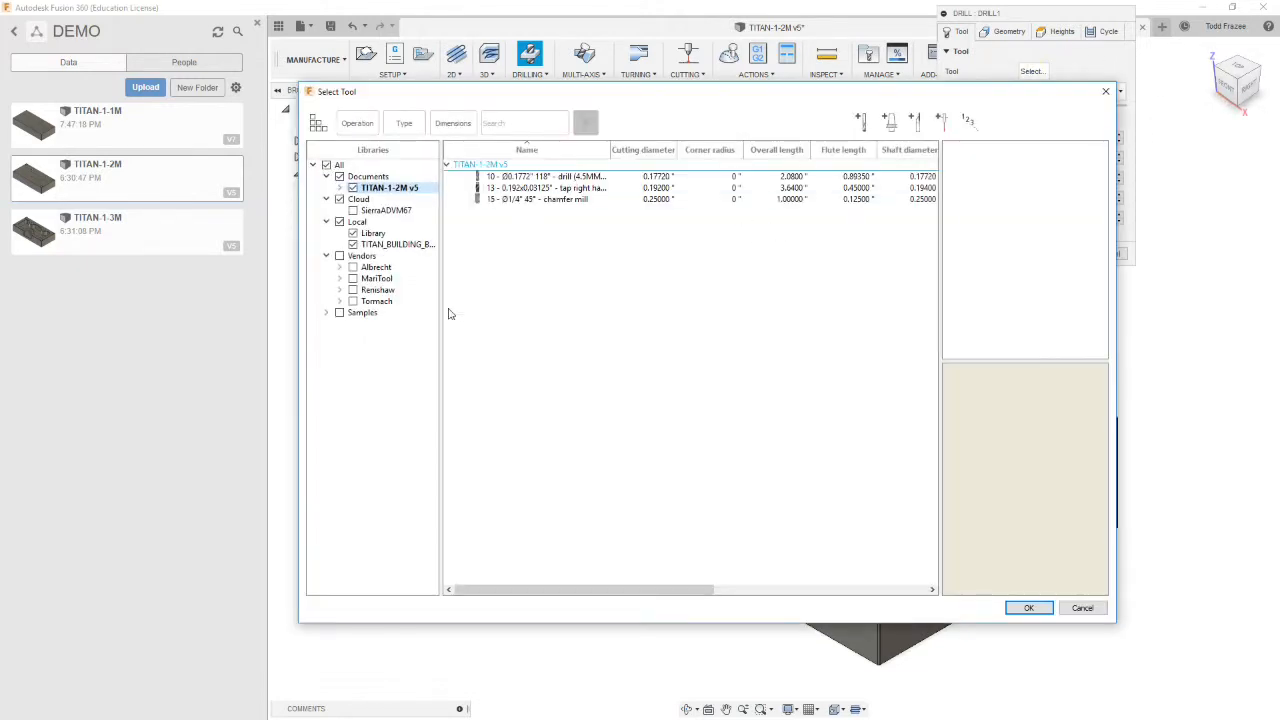
pyautogui.click(378, 246)
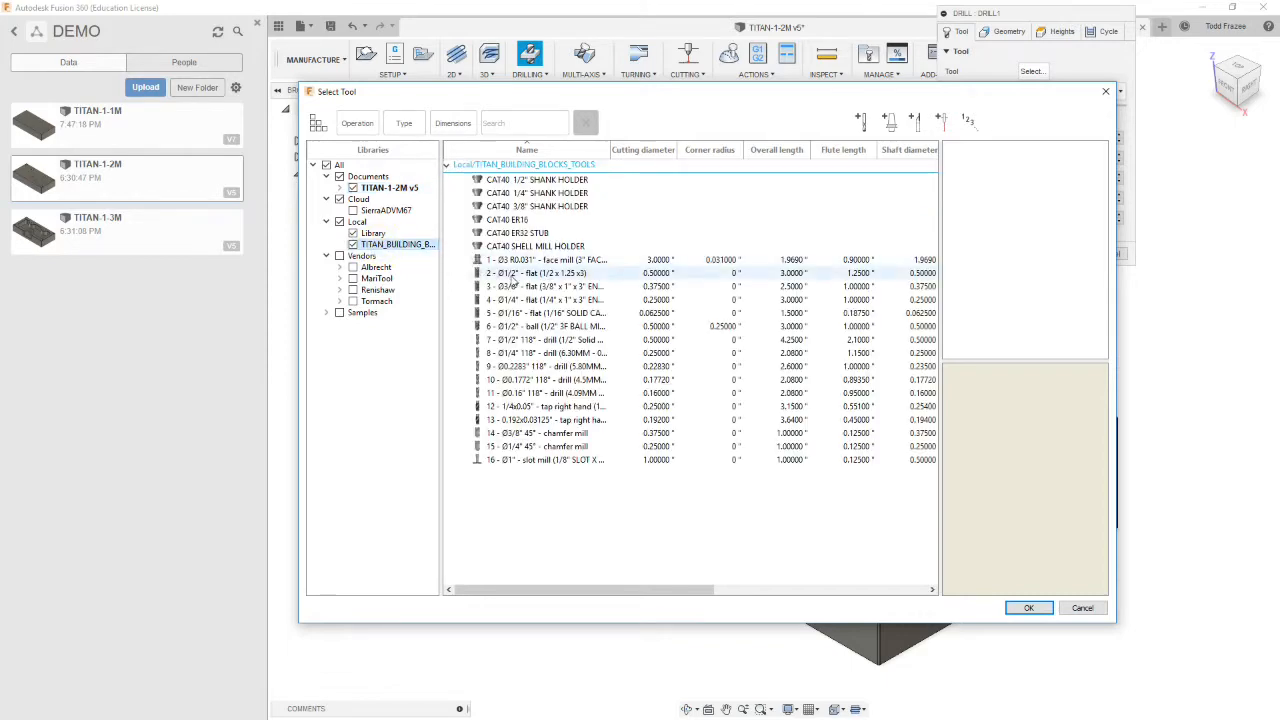
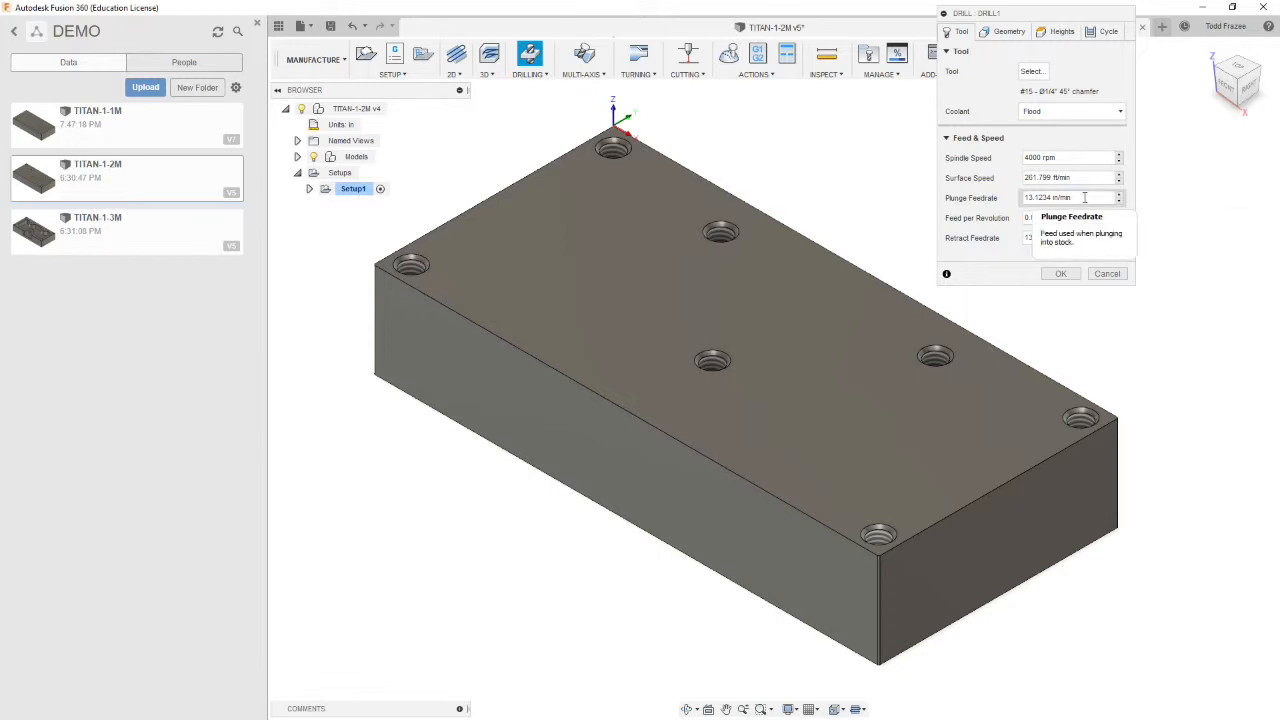
# Set the drill operation's plunge feedrate and retract feedrate to 12 in/min each
pyautogui.click(1085, 197)
pyautogui.write('12')
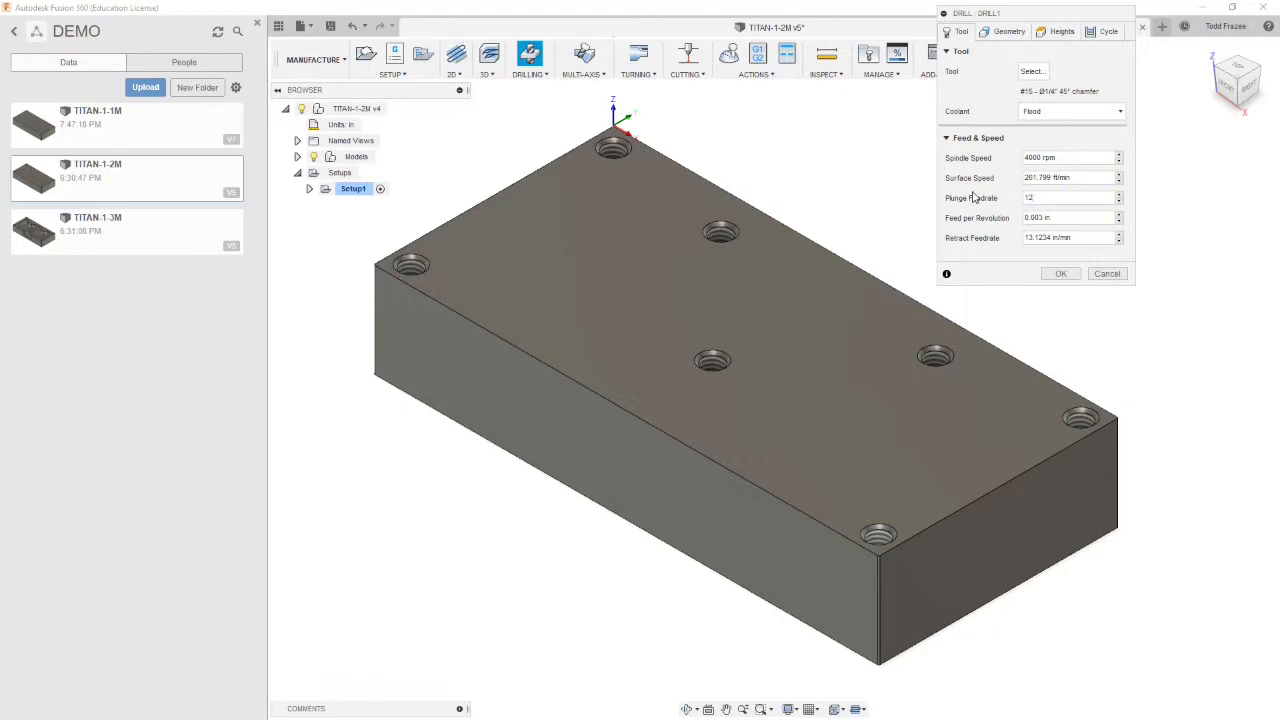
pyautogui.click(1090, 238)
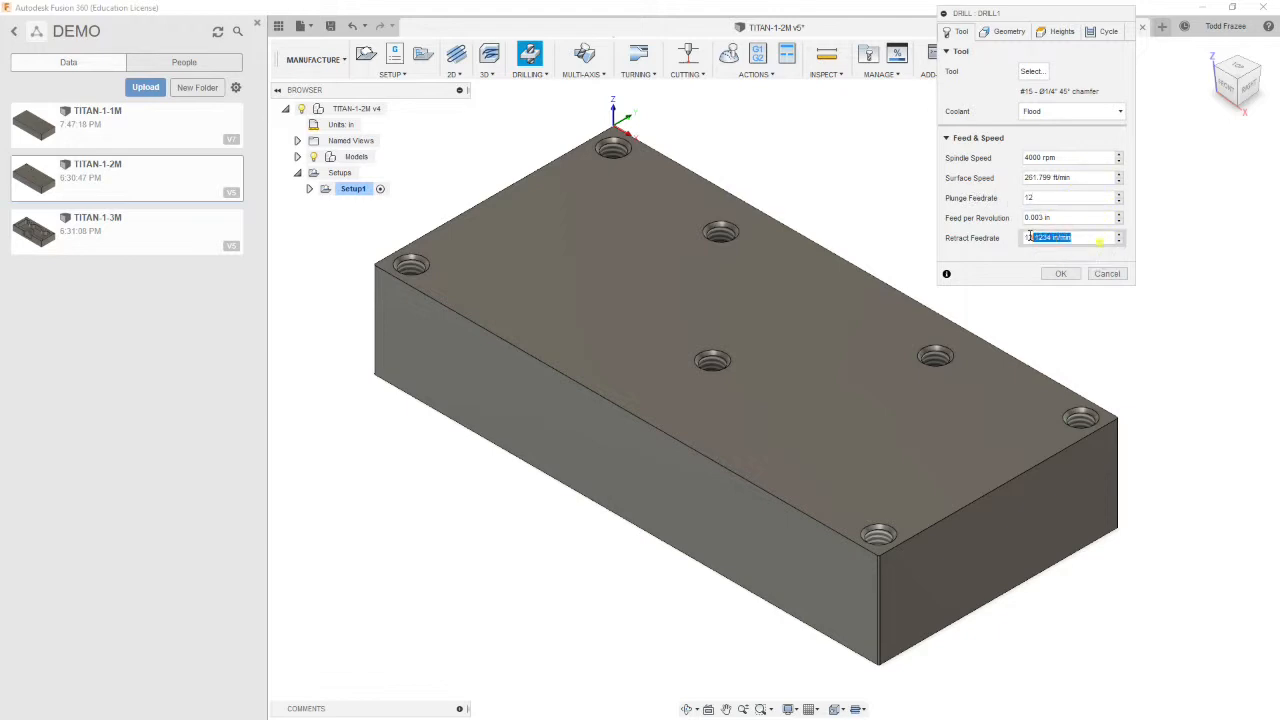
pyautogui.write('12')
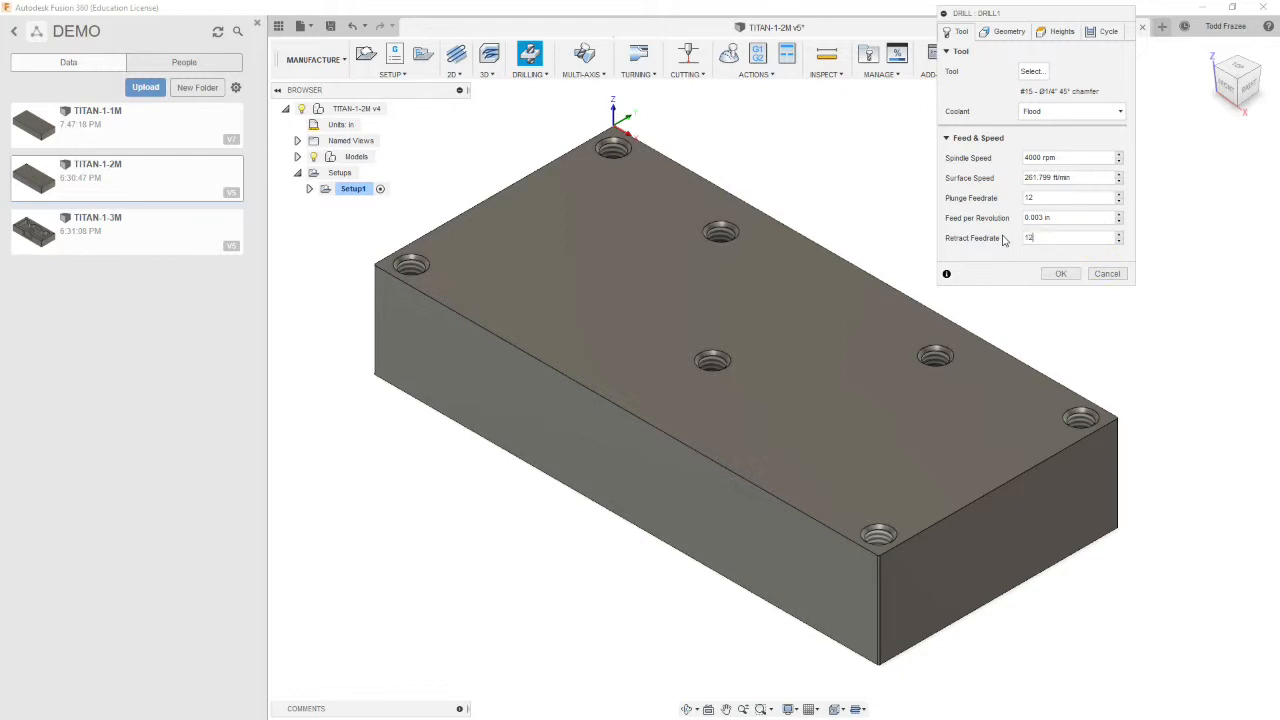
# Select the back corner hole's chamfer face as drilling geometry and include all holes of the same diameter
pyautogui.click(999, 35)
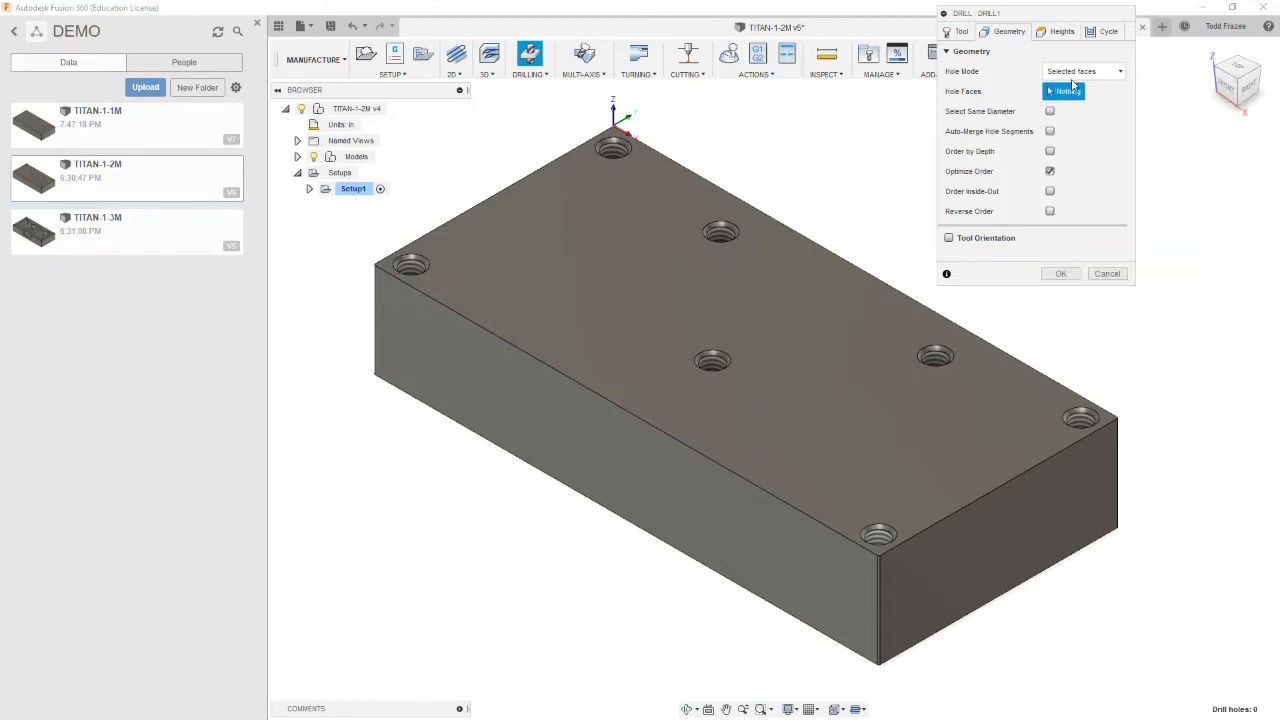
pyautogui.moveTo(1076, 79)
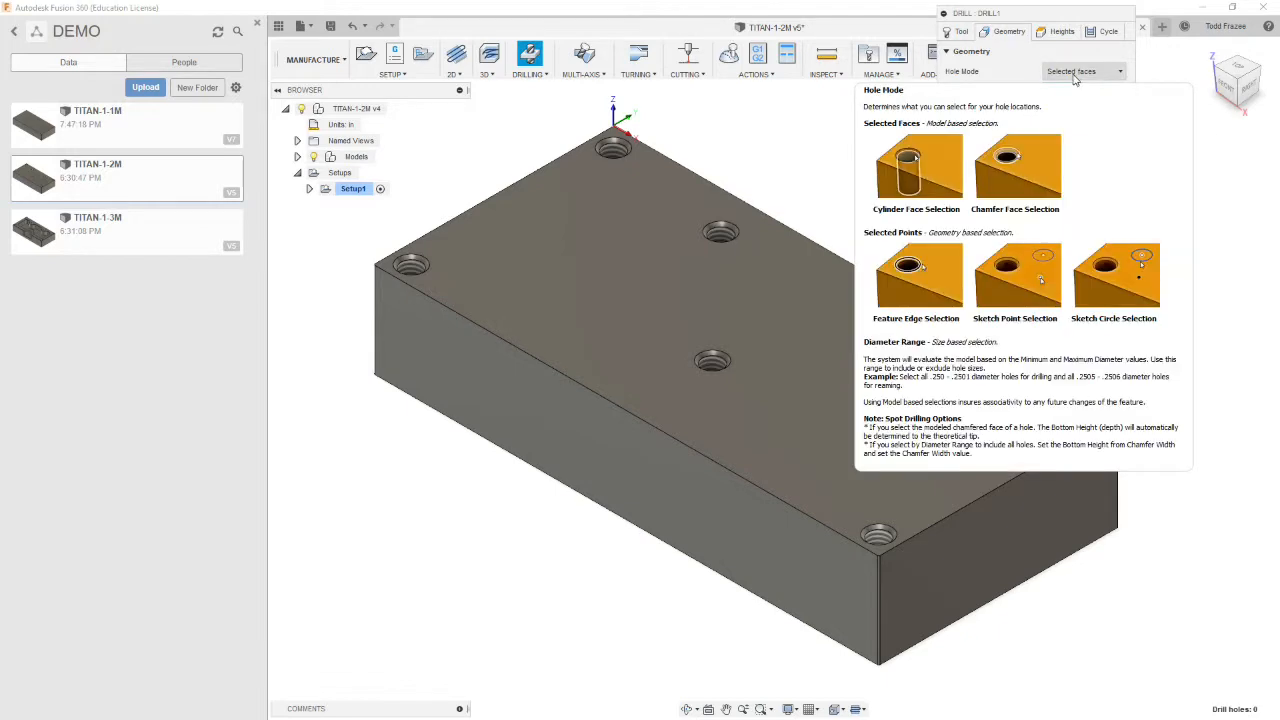
pyautogui.click(617, 148)
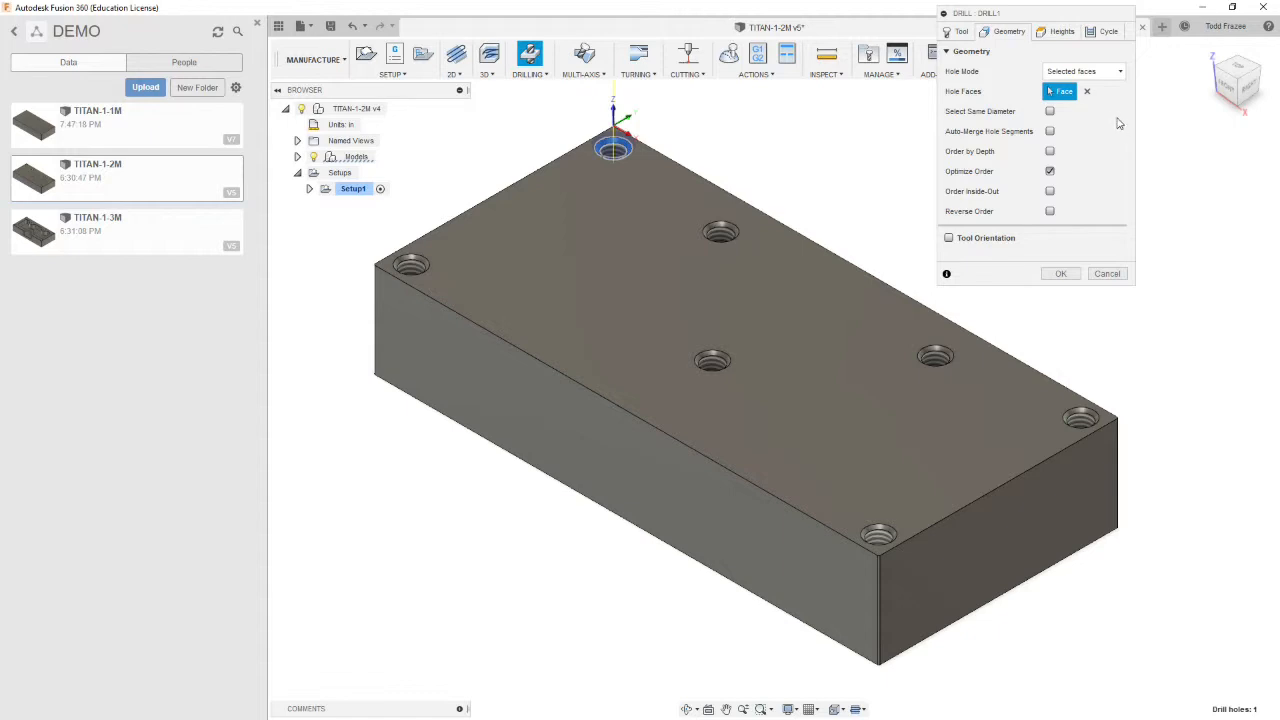
pyautogui.moveTo(1052, 117)
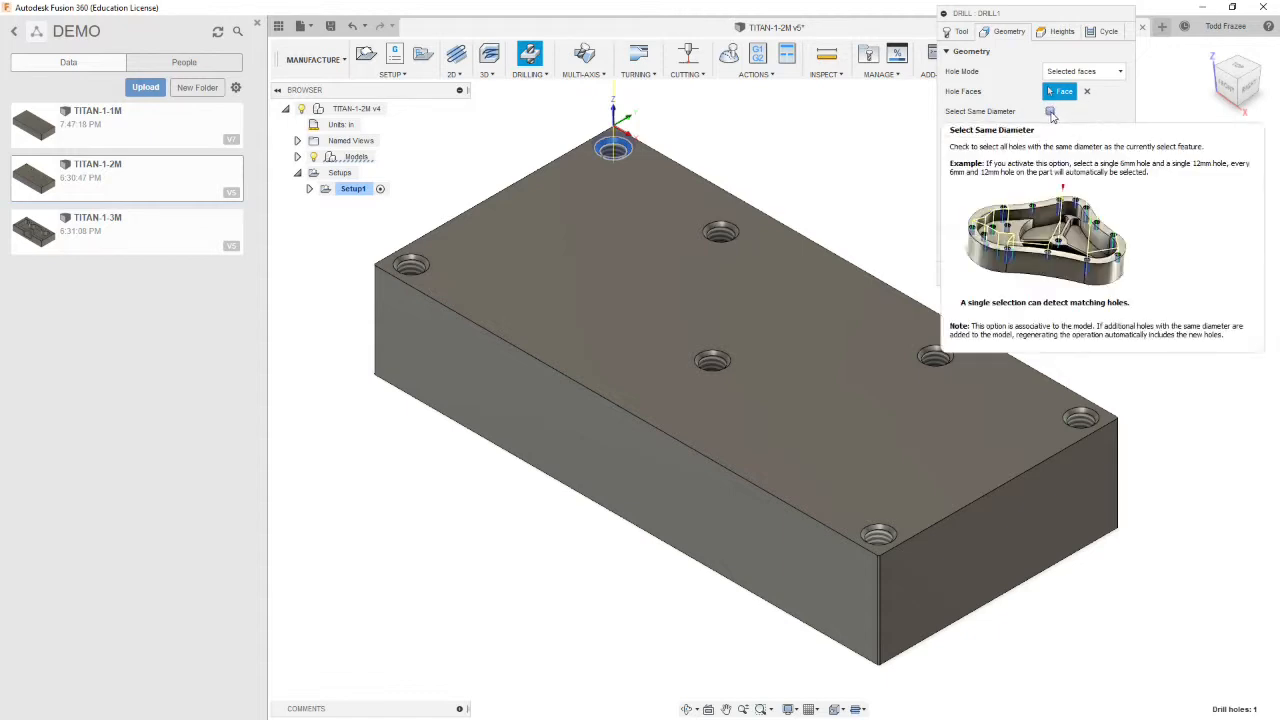
pyautogui.click(1050, 112)
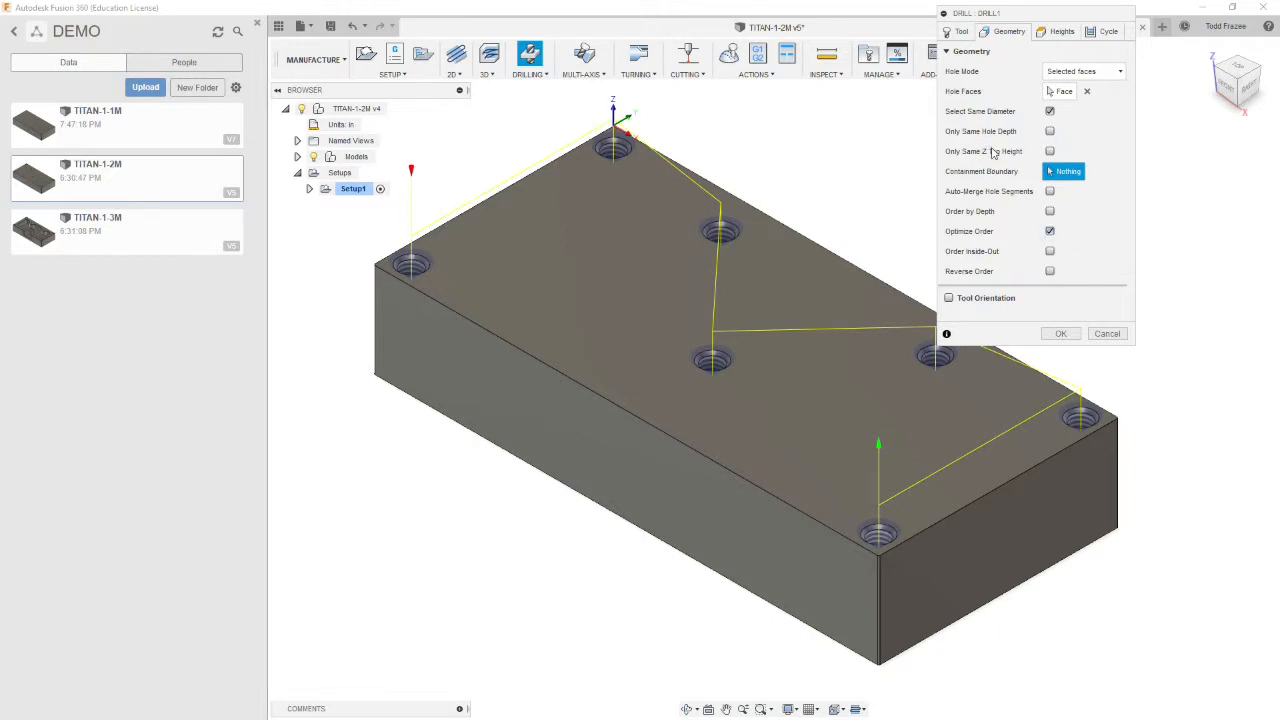
pyautogui.moveTo(1048, 135)
# Measure the operation's bottom height from Hole top with an offset of -.1025 in
pyautogui.click(1059, 33)
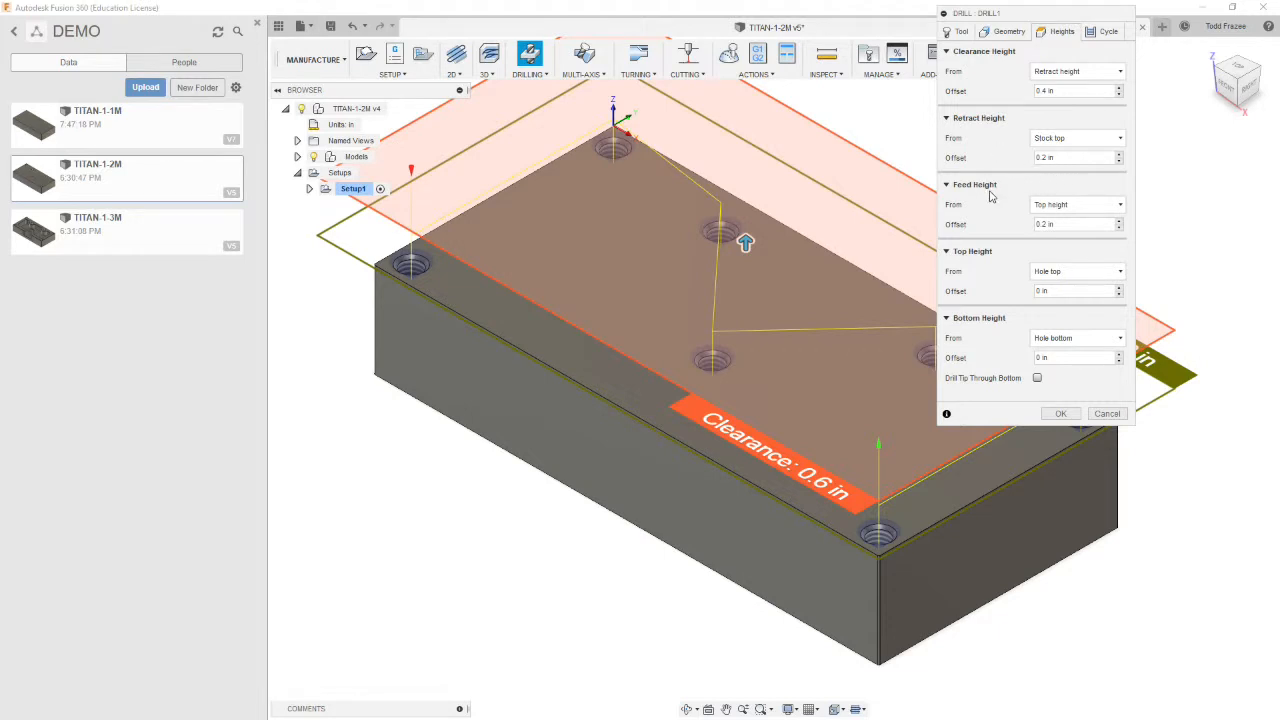
pyautogui.moveTo(1082, 210)
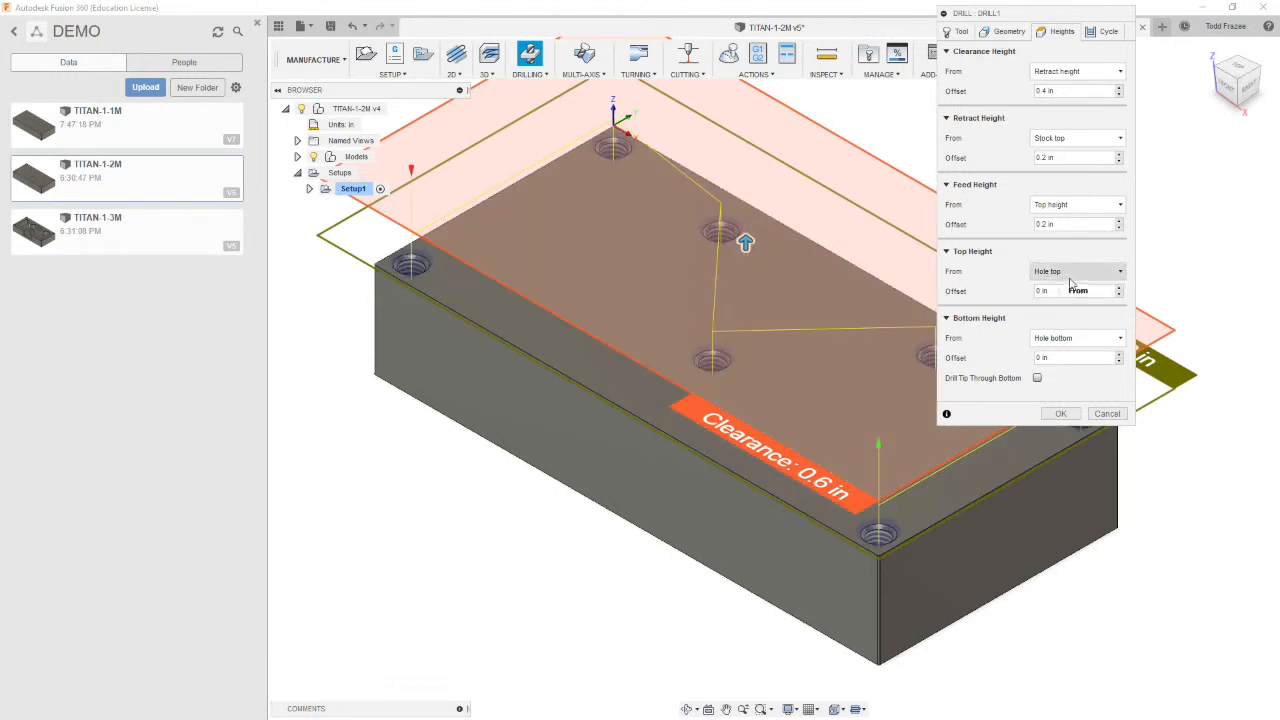
pyautogui.moveTo(1060, 281)
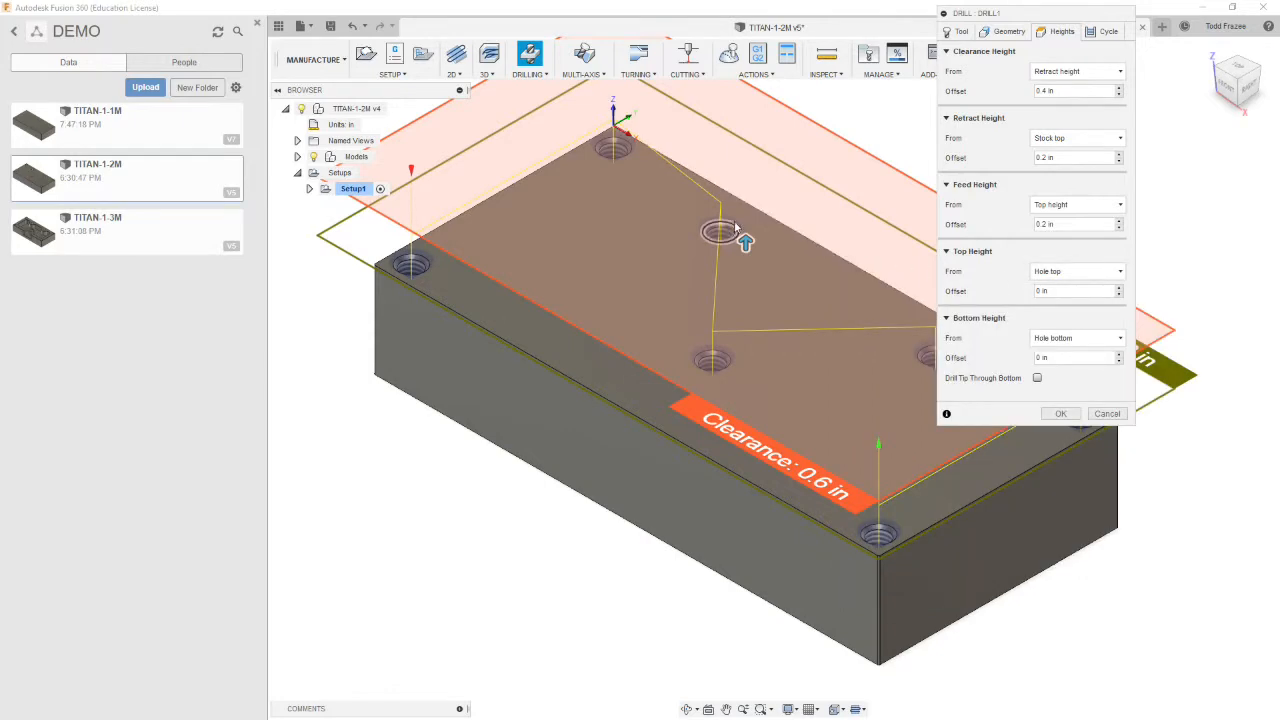
pyautogui.keyDown('shift'); pyautogui.moveTo(748, 229); pyautogui.dragTo(880, 190, button='middle'); pyautogui.keyUp('shift')
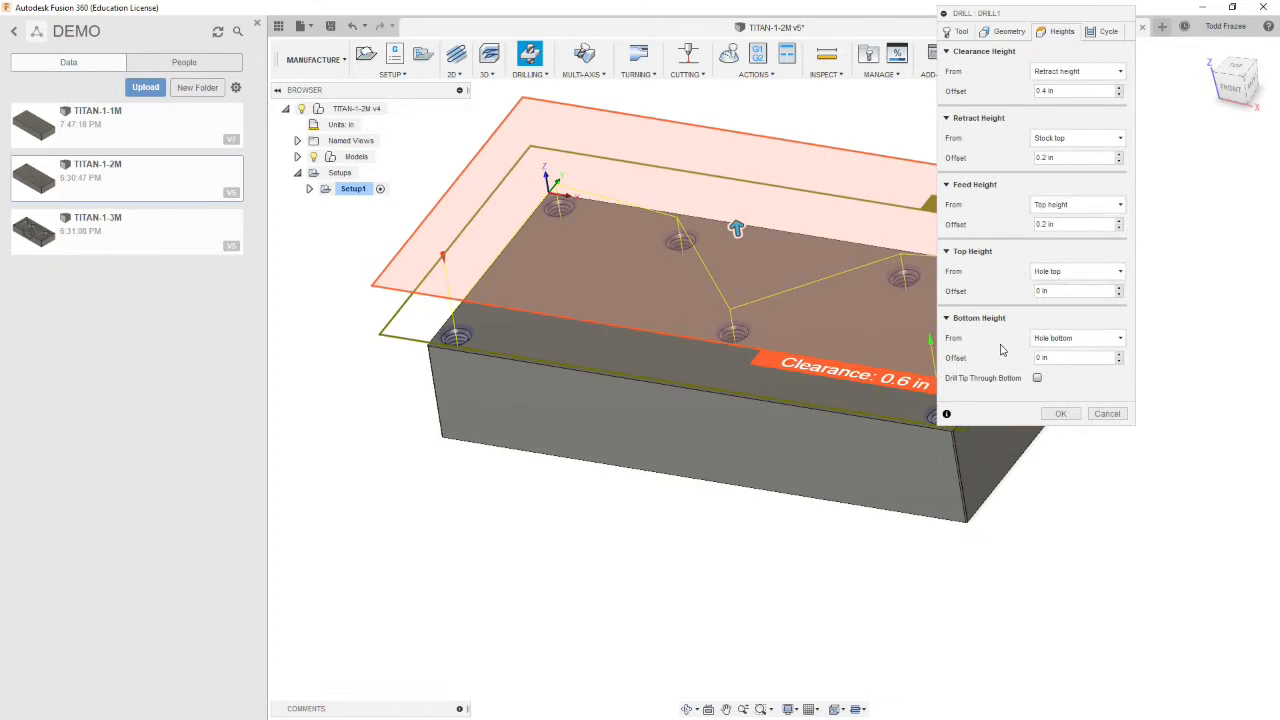
pyautogui.click(1121, 342)
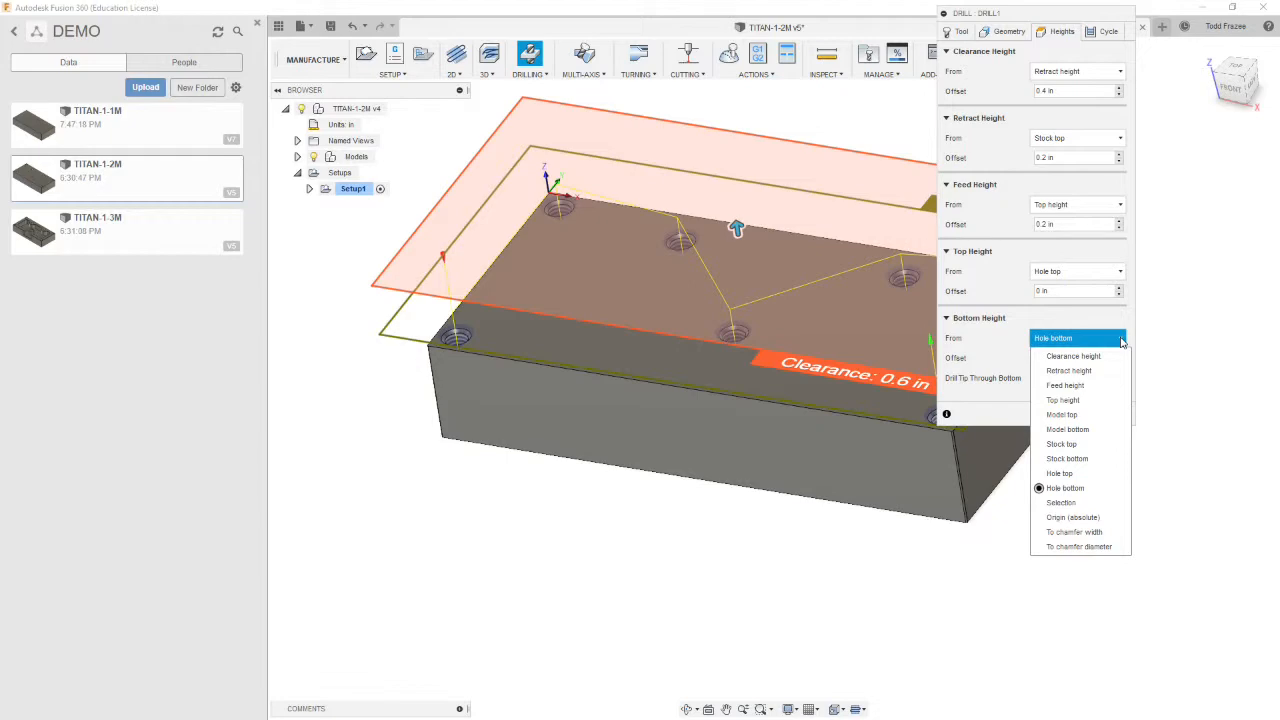
pyautogui.click(1062, 474)
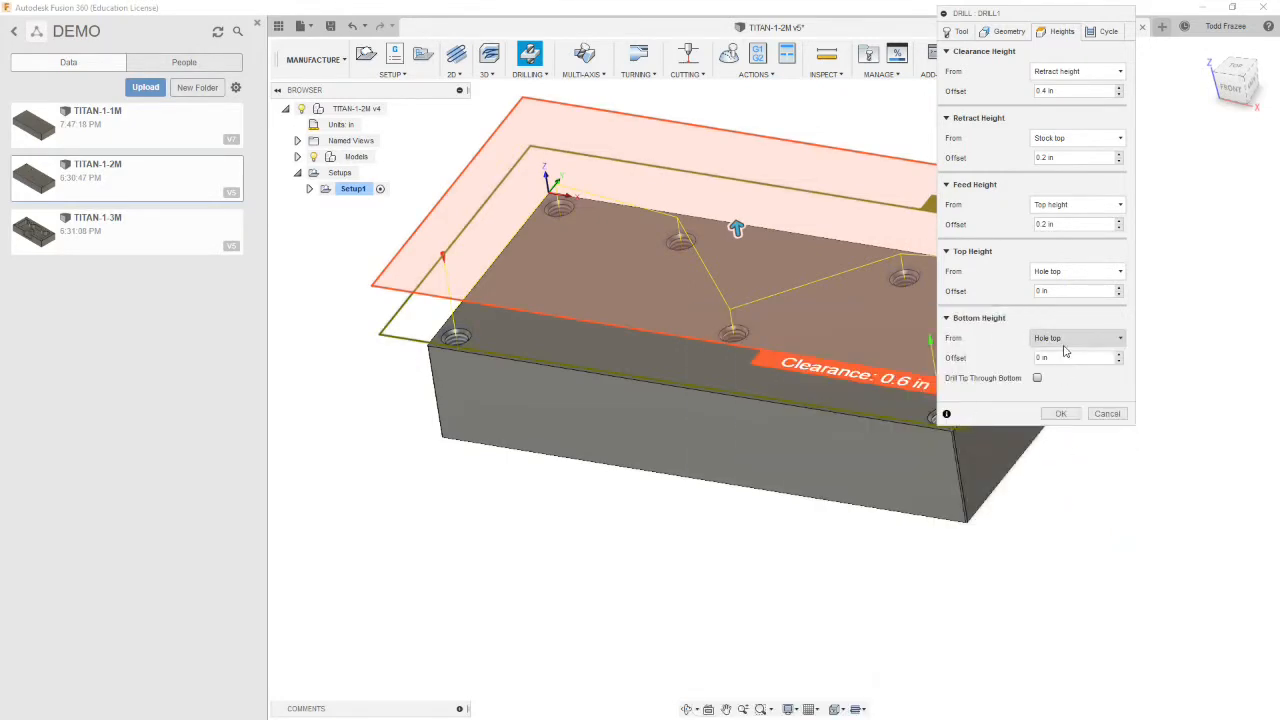
pyautogui.click(1042, 357)
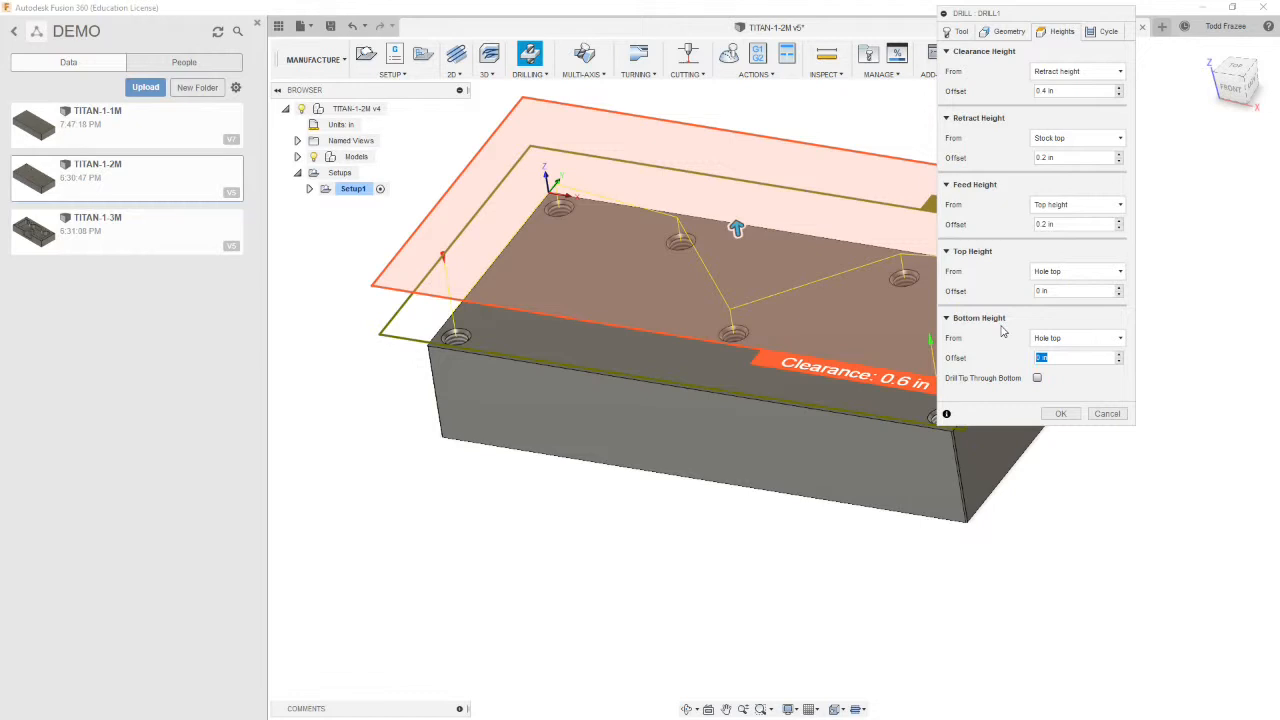
pyautogui.write('-.1025')
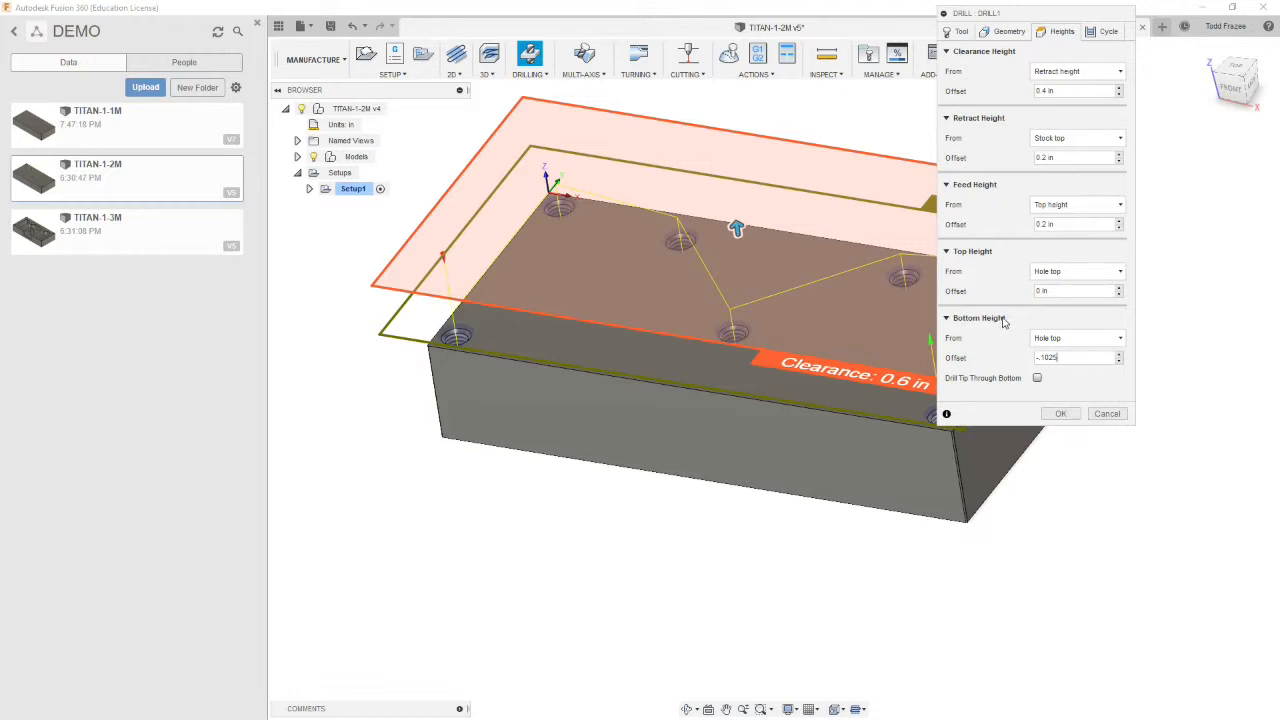
# Finish the drill operation with the cycle type Counterboring - dwell and rapid out and a dwelling period of 1
pyautogui.click(1106, 33)
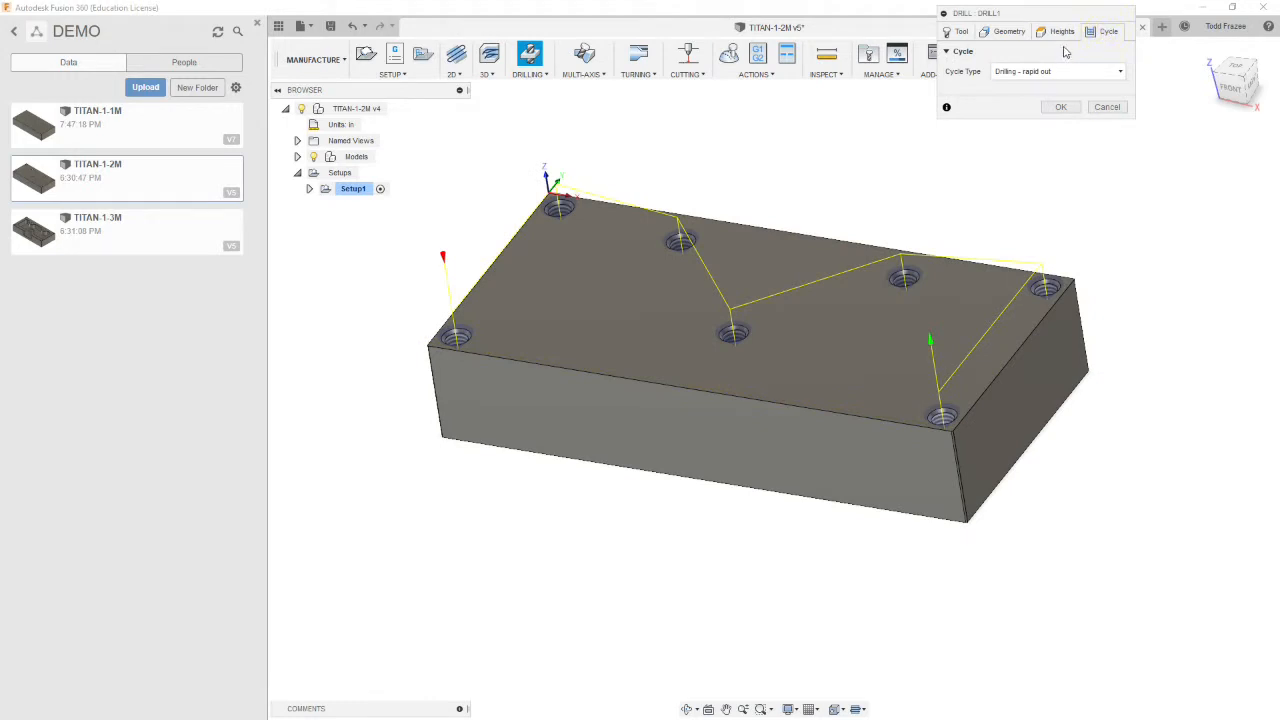
pyautogui.click(1122, 72)
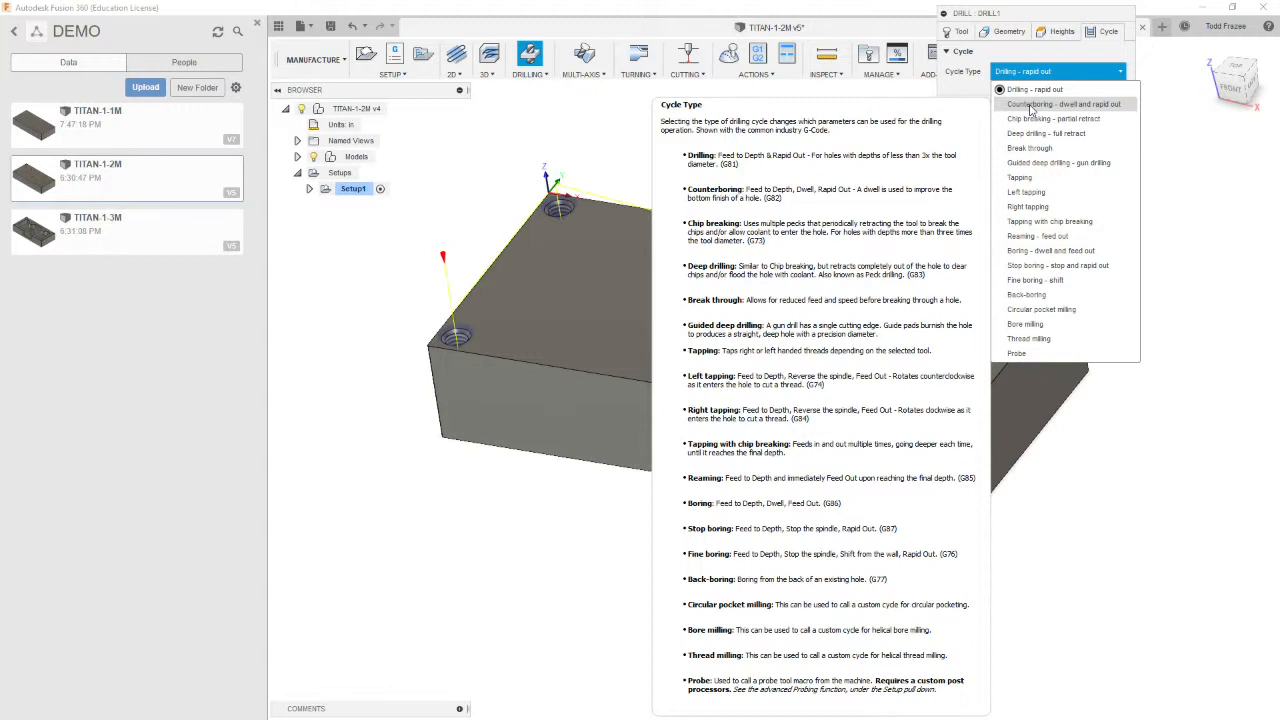
pyautogui.click(1032, 104)
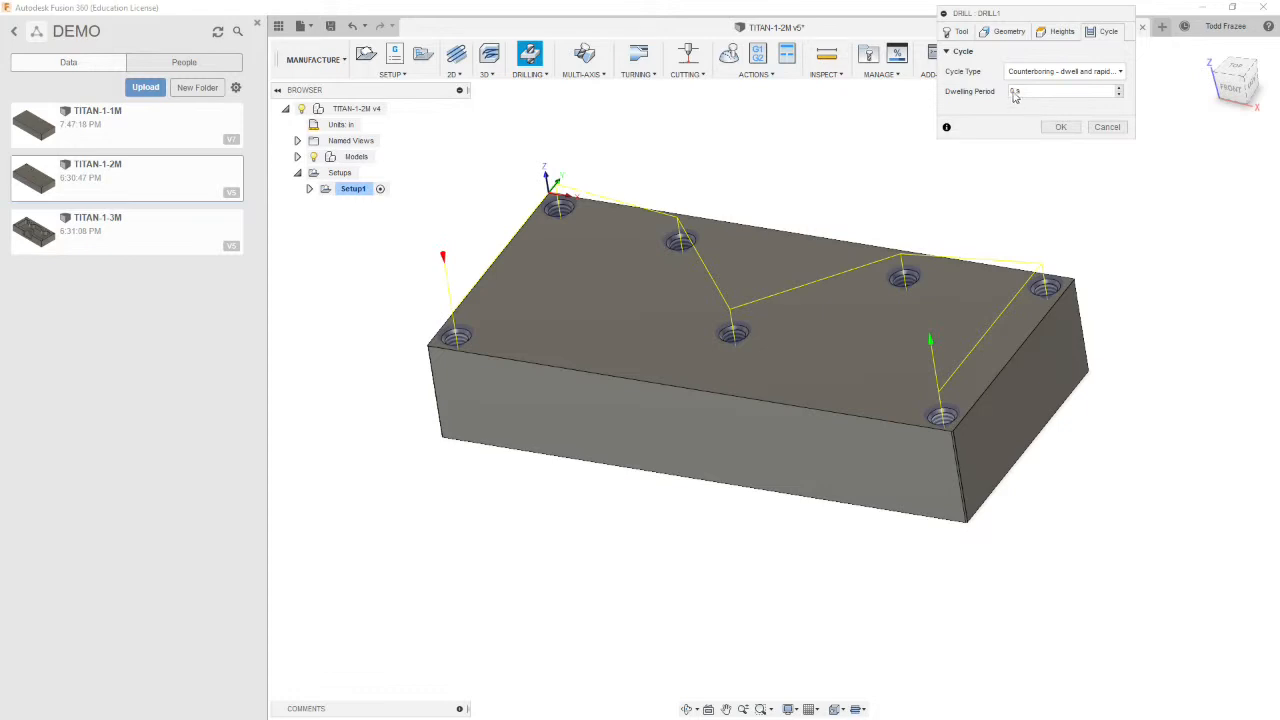
pyautogui.click(1027, 91)
pyautogui.press('BackSpace')
pyautogui.write('1')
pyautogui.click(1060, 127)
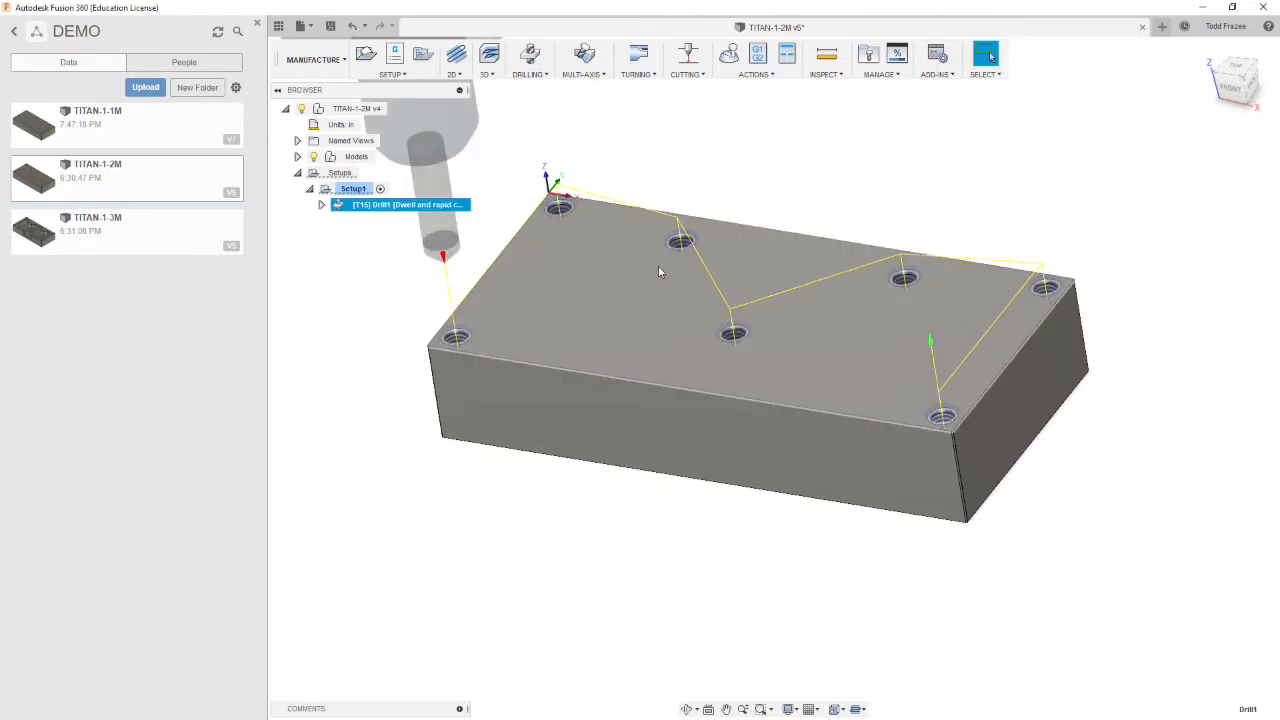
# Examine the chamfering toolpath across the holes from several angles, then clear the selection
pyautogui.scroll(8, 472, 342)
pyautogui.moveTo(535, 303)
pyautogui.keyDown('shift'); pyautogui.mouseDown(button='middle')
pyautogui.moveTo(563, 260)
pyautogui.moveTo(575, 316)
pyautogui.moveTo(603, 317)
pyautogui.moveTo(650, 259)
pyautogui.moveTo(606, 274)
pyautogui.moveTo(580, 309)
pyautogui.moveTo(540, 246)
pyautogui.moveTo(560, 248)
pyautogui.moveTo(570, 272)
pyautogui.moveTo(531, 283)
pyautogui.moveTo(555, 303)
pyautogui.mouseUp(button='middle'); pyautogui.keyUp('shift')
pyautogui.scroll(-6, 555, 303)
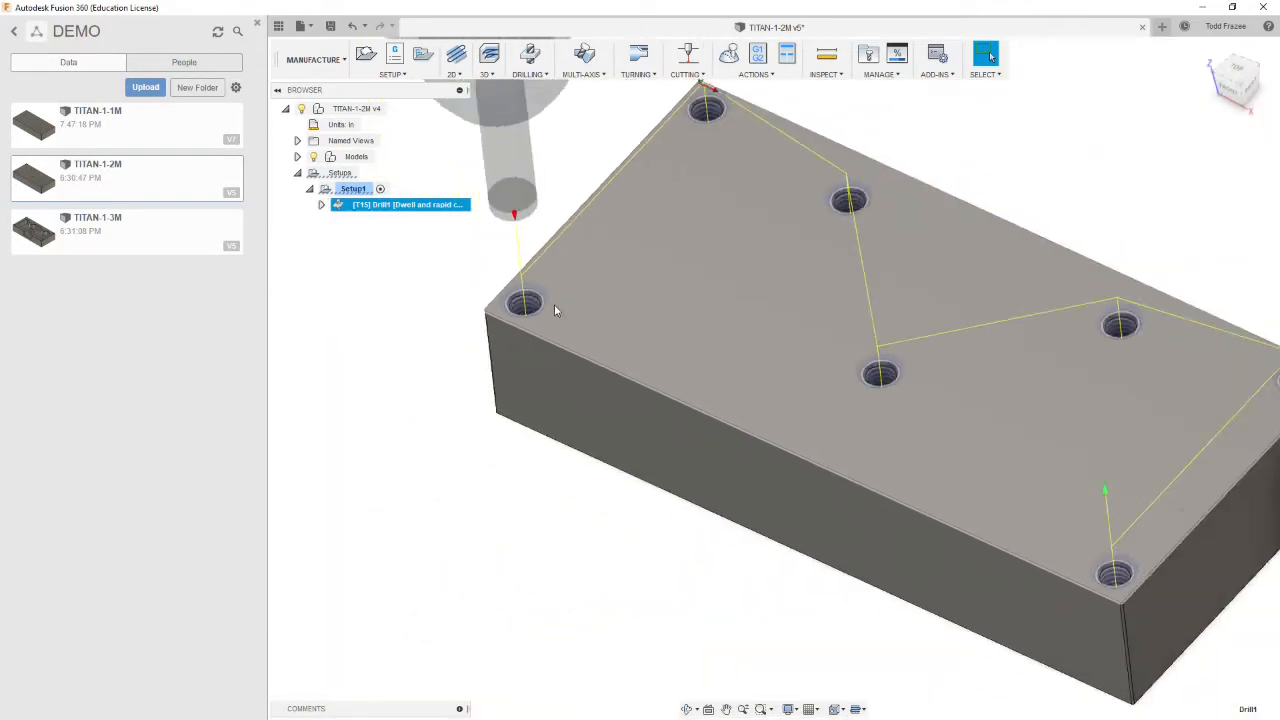
pyautogui.scroll(-6, 555, 305)
pyautogui.scroll(5, 700, 301)
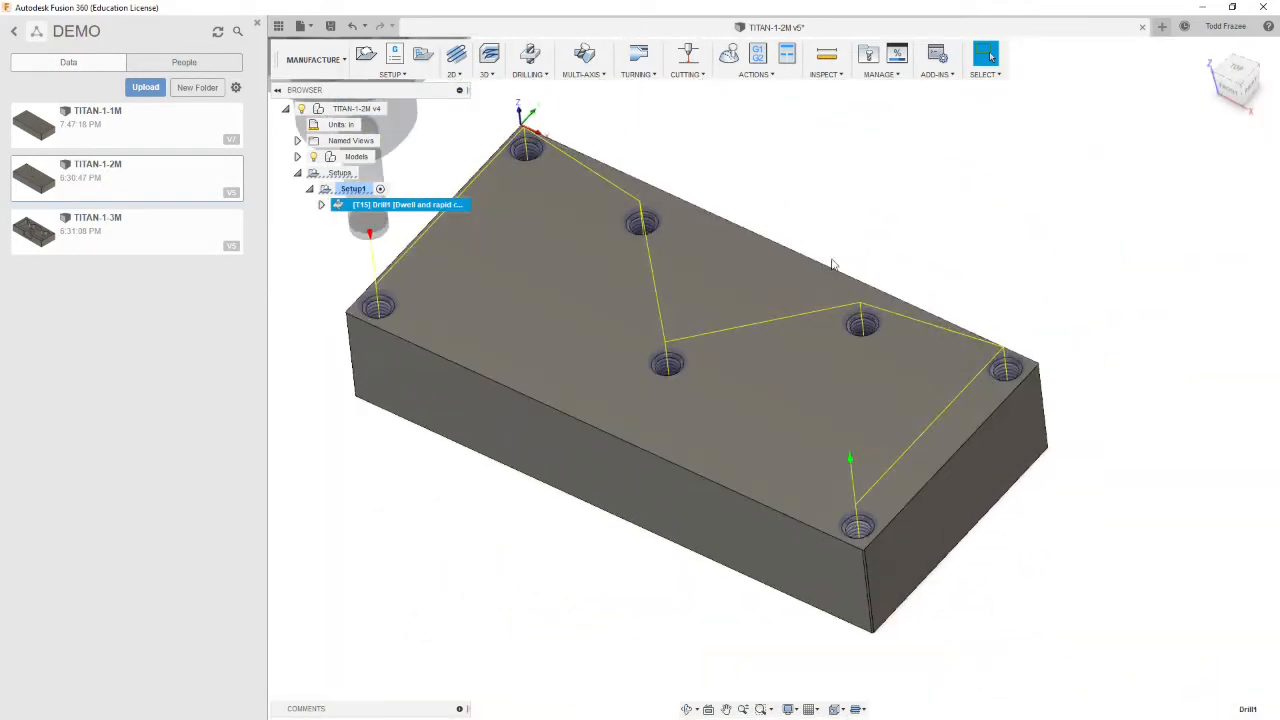
pyautogui.keyDown('shift'); pyautogui.moveTo(832, 265); pyautogui.dragTo(906, 260, button='middle'); pyautogui.keyUp('shift')
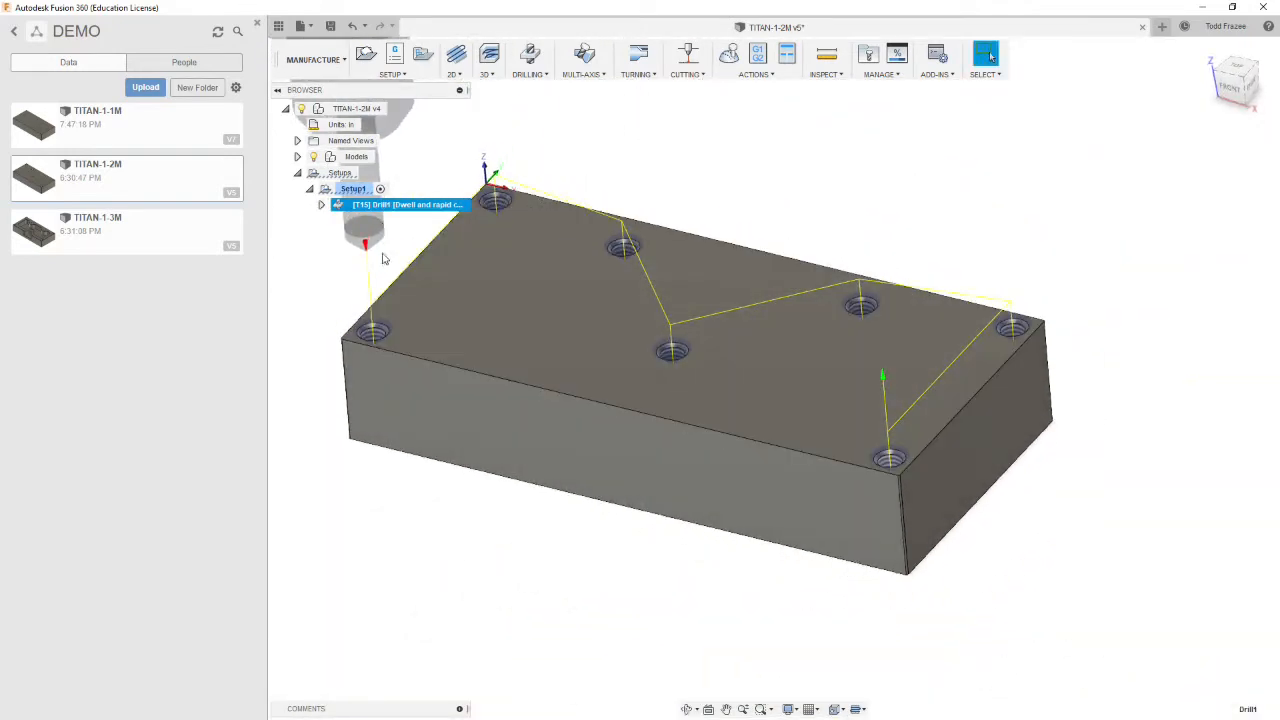
pyautogui.click(526, 542)
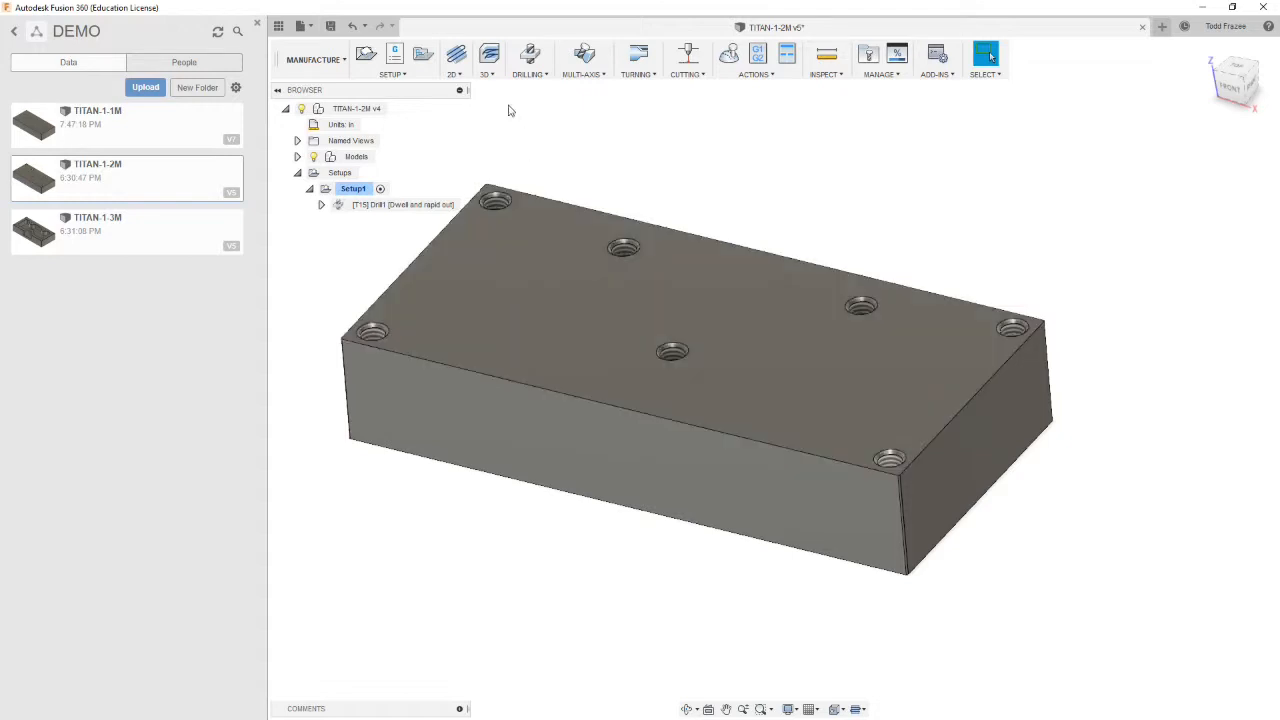
# Start a second drill operation with tool 10, the 0.1772 in drill from the TITAN_BUILDING_BLOCKS_TOOLS library, using plunge and retract feedrates of 10
pyautogui.click(529, 74)
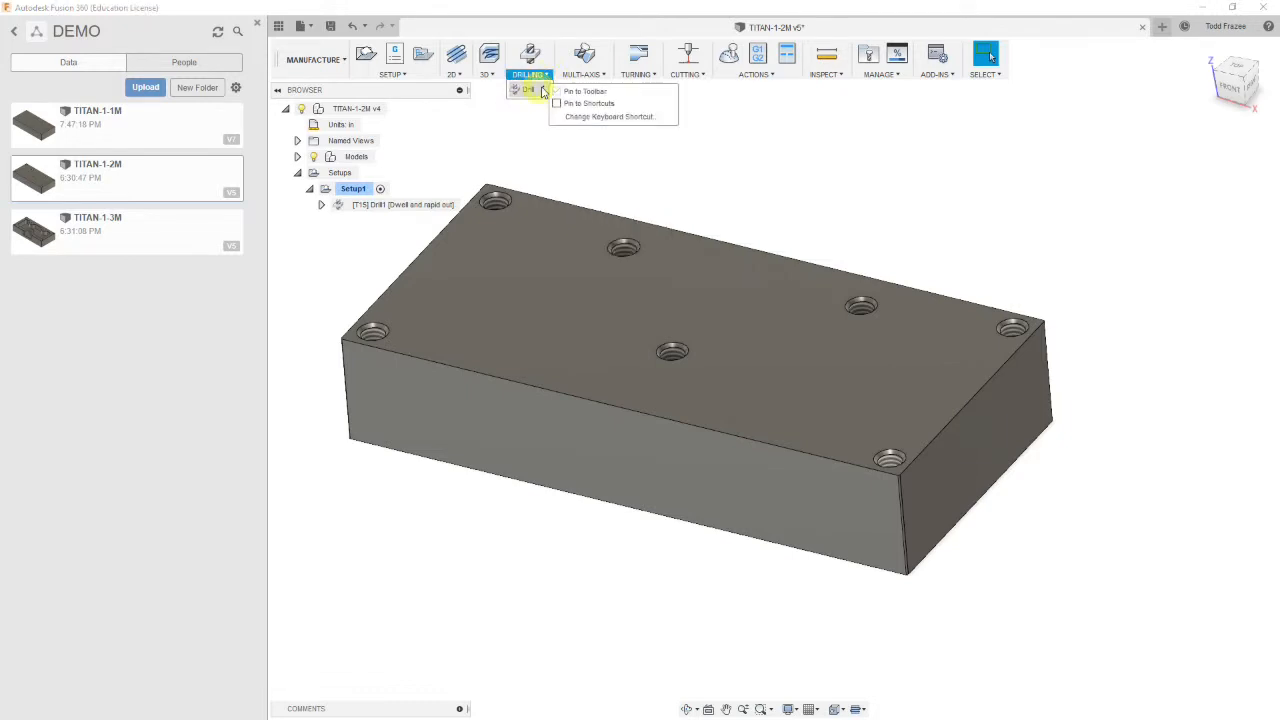
pyautogui.click(527, 90)
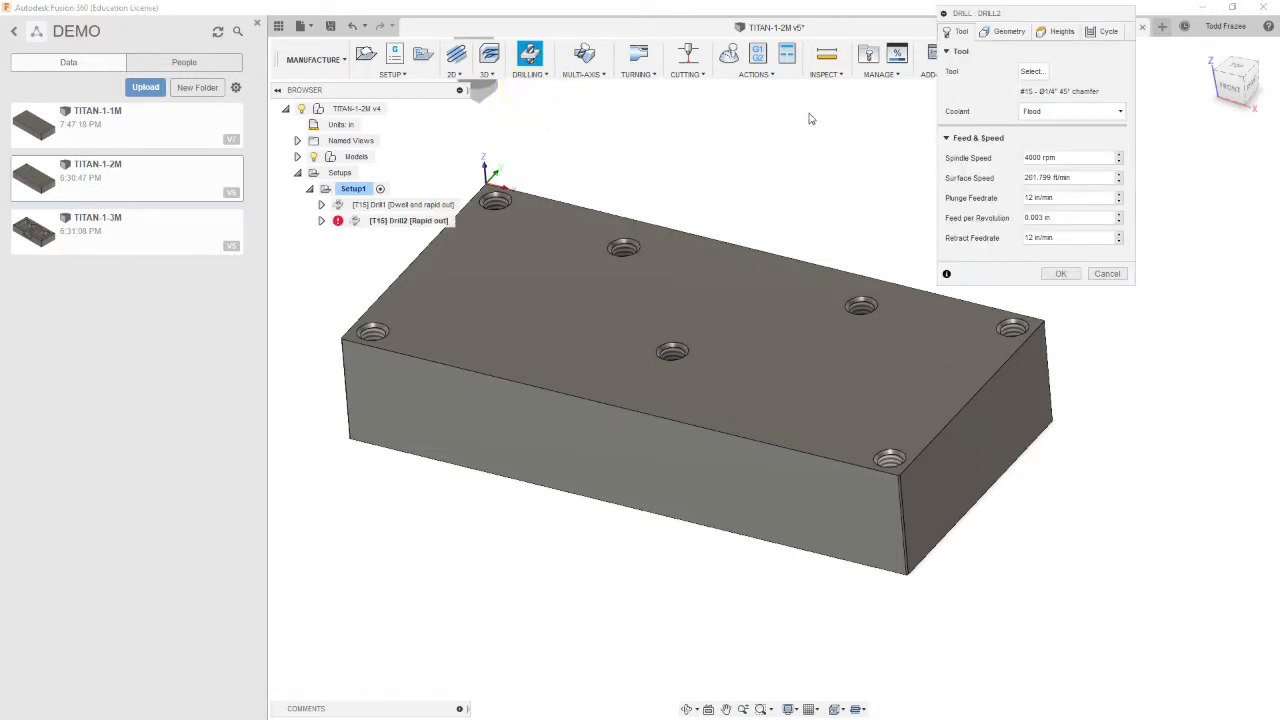
pyautogui.click(1036, 76)
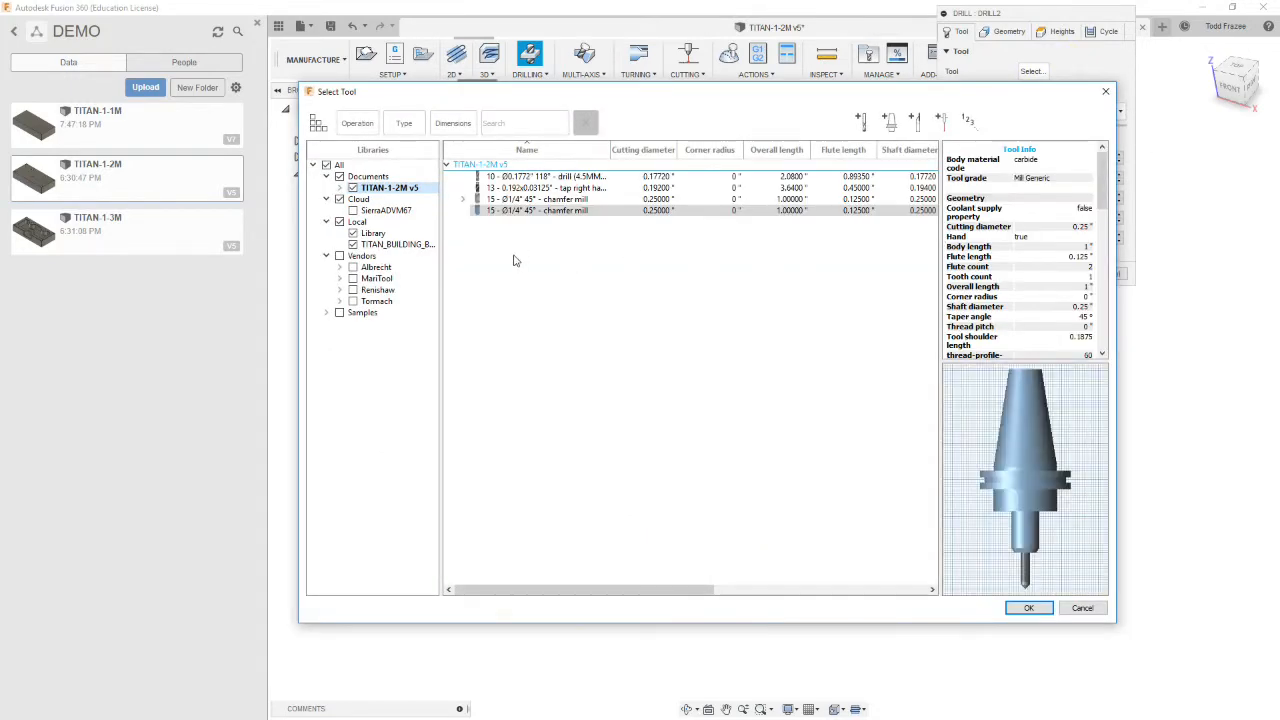
pyautogui.click(395, 244)
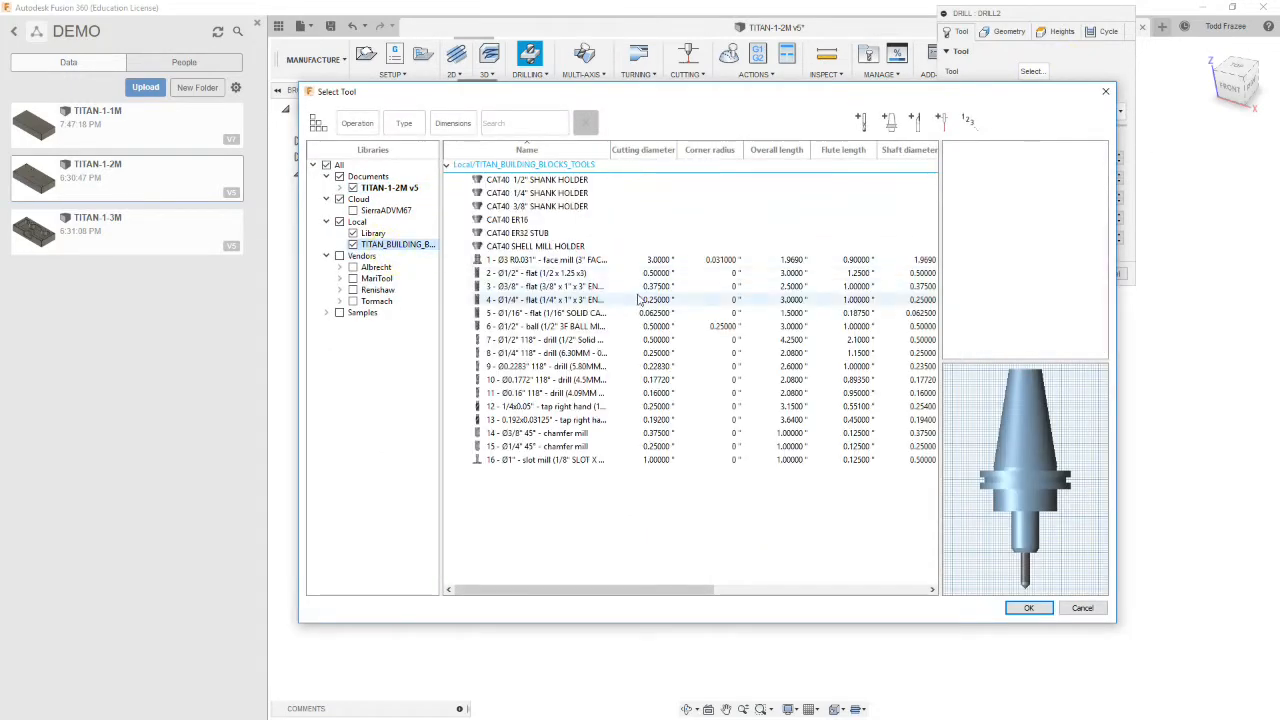
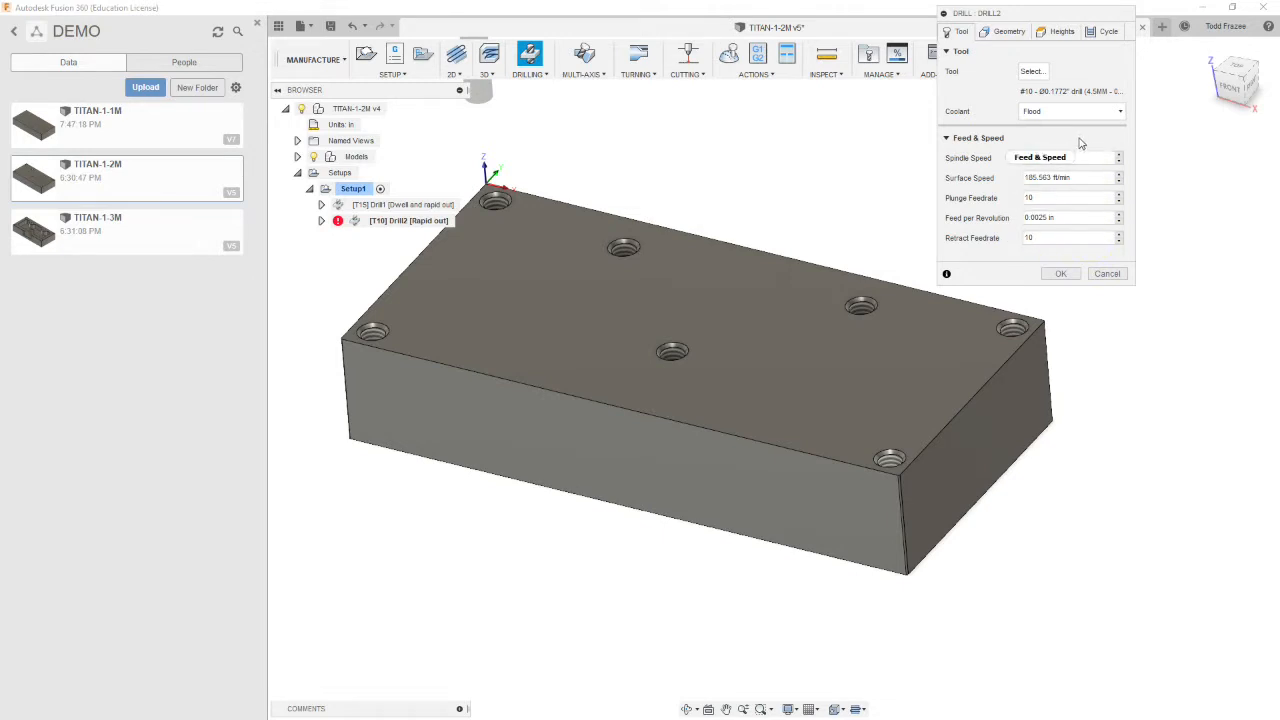
# Select the back corner hole's cylindrical wall as the drilling geometry and include all holes of the same diameter
pyautogui.click(1005, 31)
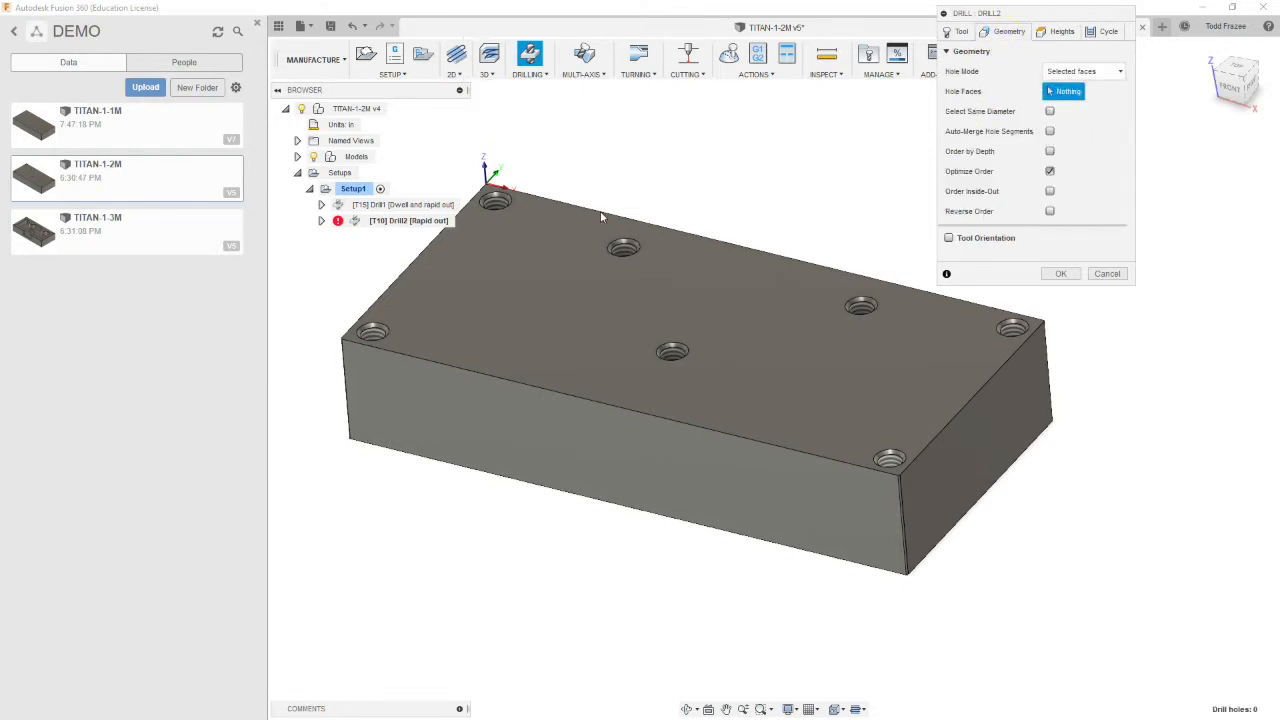
pyautogui.click(497, 208)
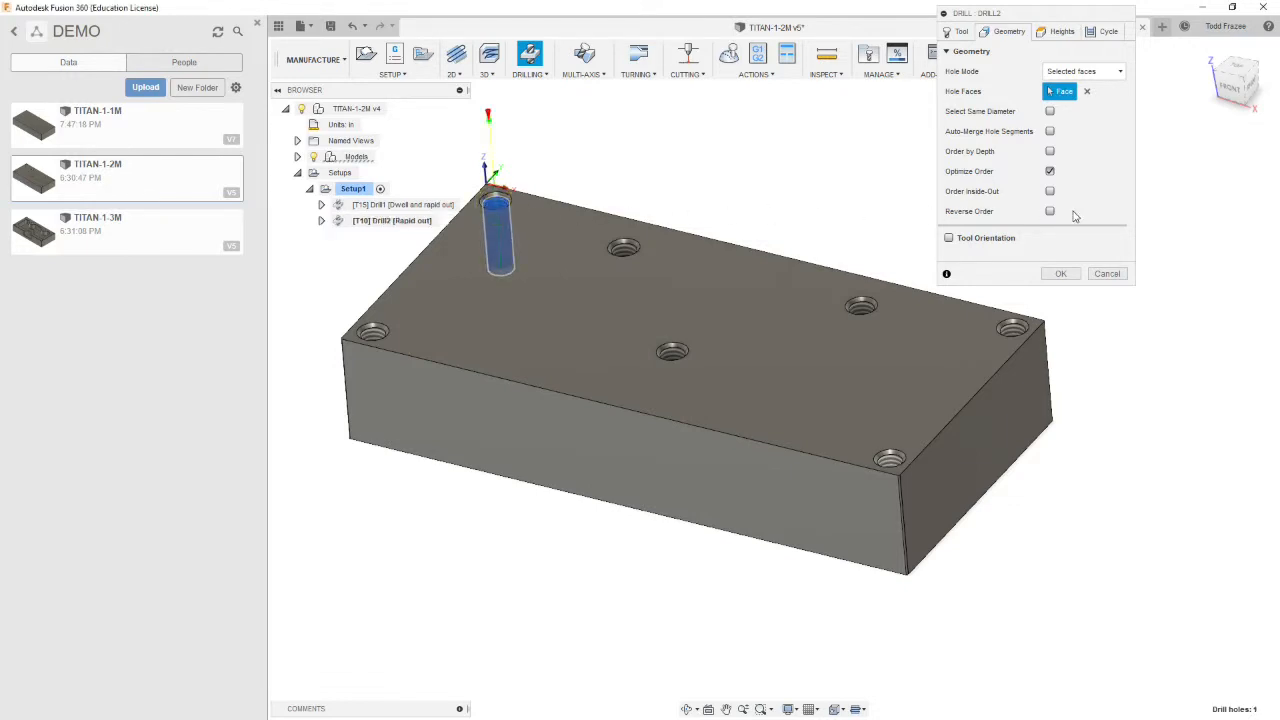
pyautogui.click(1050, 111)
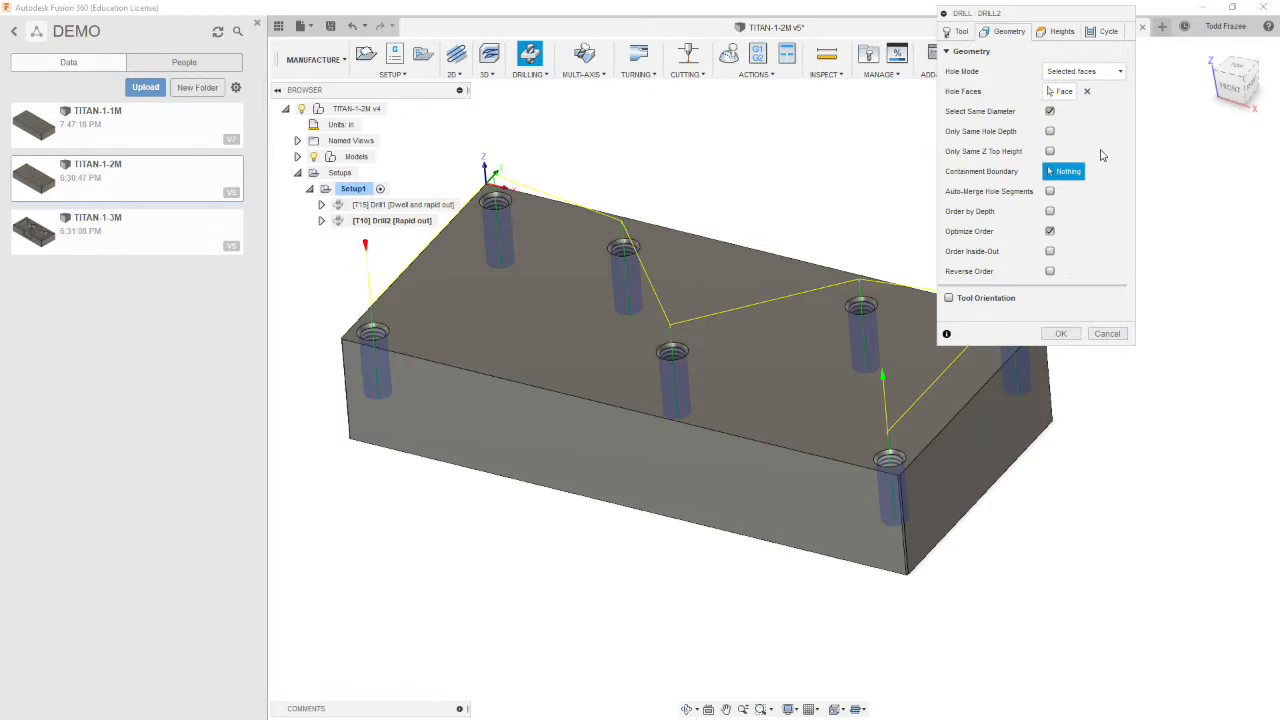
pyautogui.moveTo(1089, 18); pyautogui.dragTo(1217, 69)
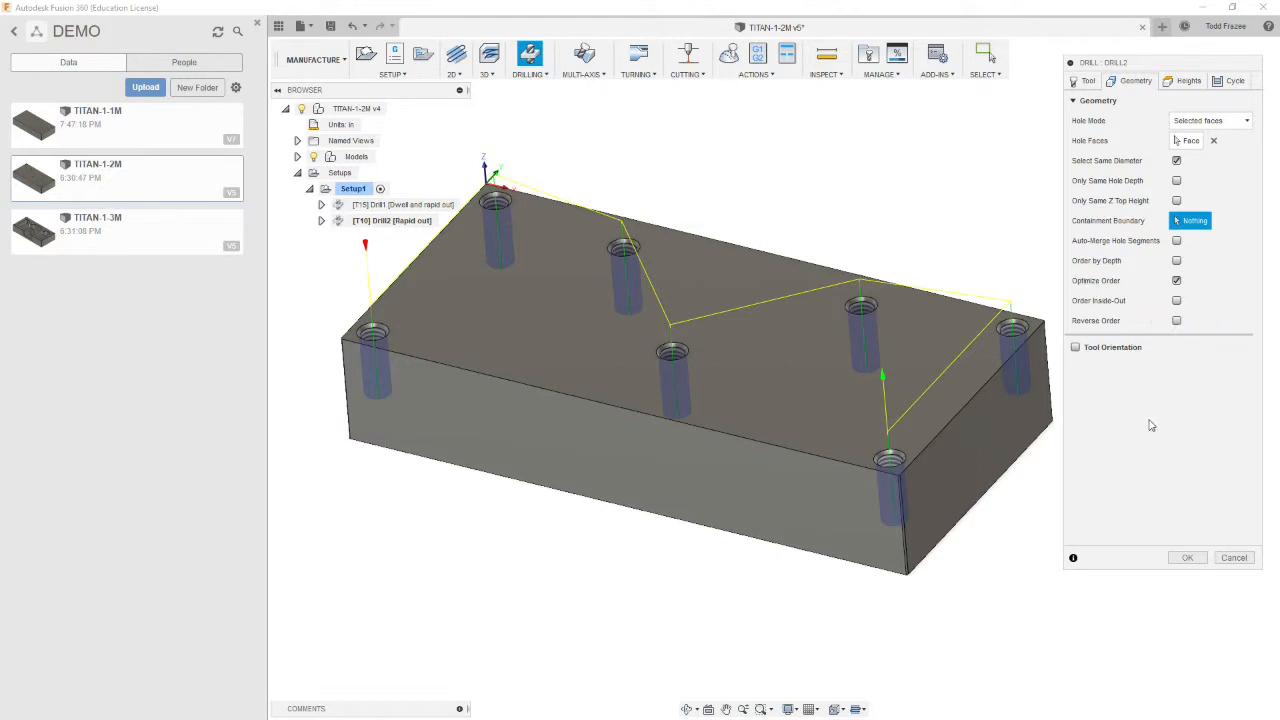
# Measure the drilling operation's top height from Model top and its bottom height from Hole bottom with Drill Tip Through Bottom enabled
pyautogui.click(1183, 84)
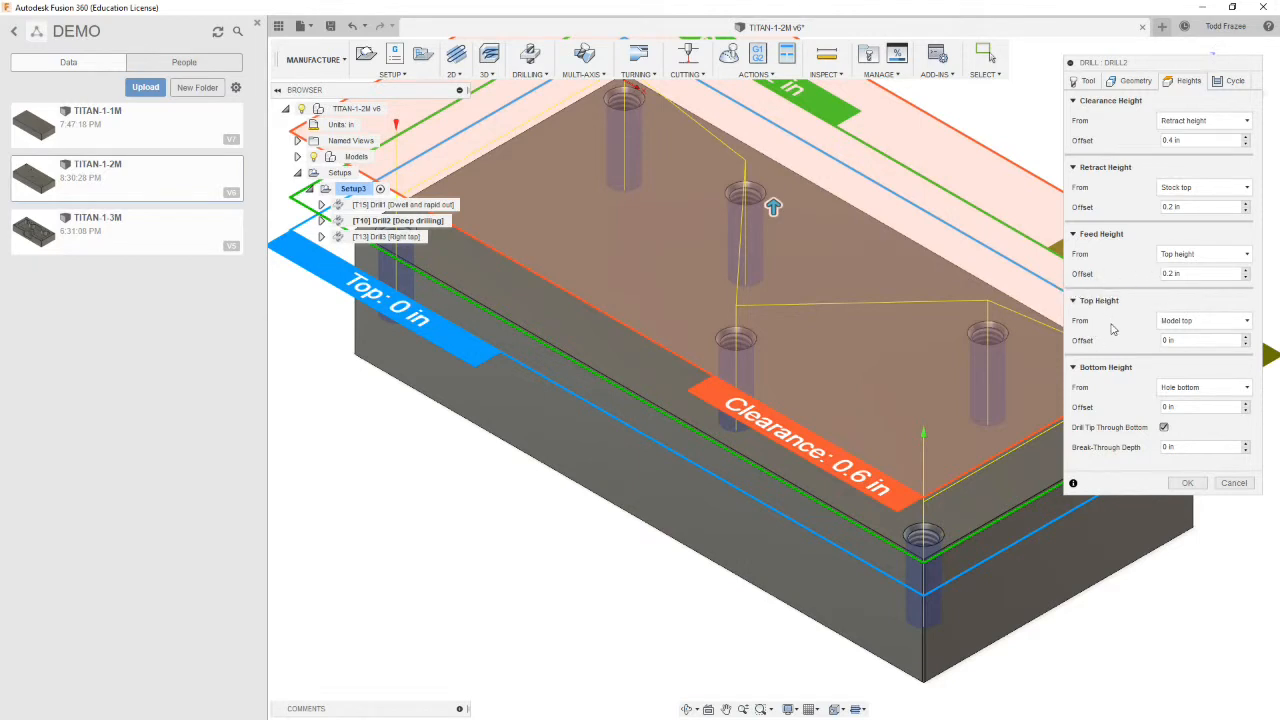
pyautogui.click(1204, 321)
pyautogui.click(1203, 324)
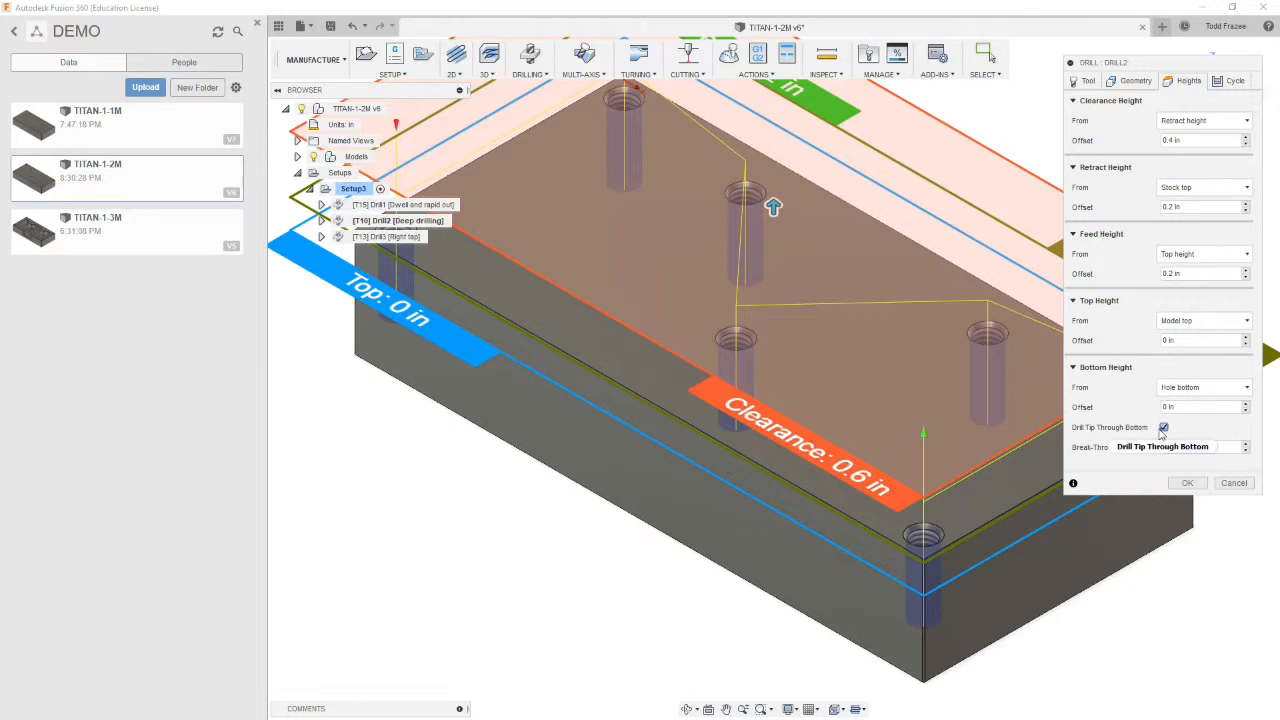
pyautogui.moveTo(1161, 433)
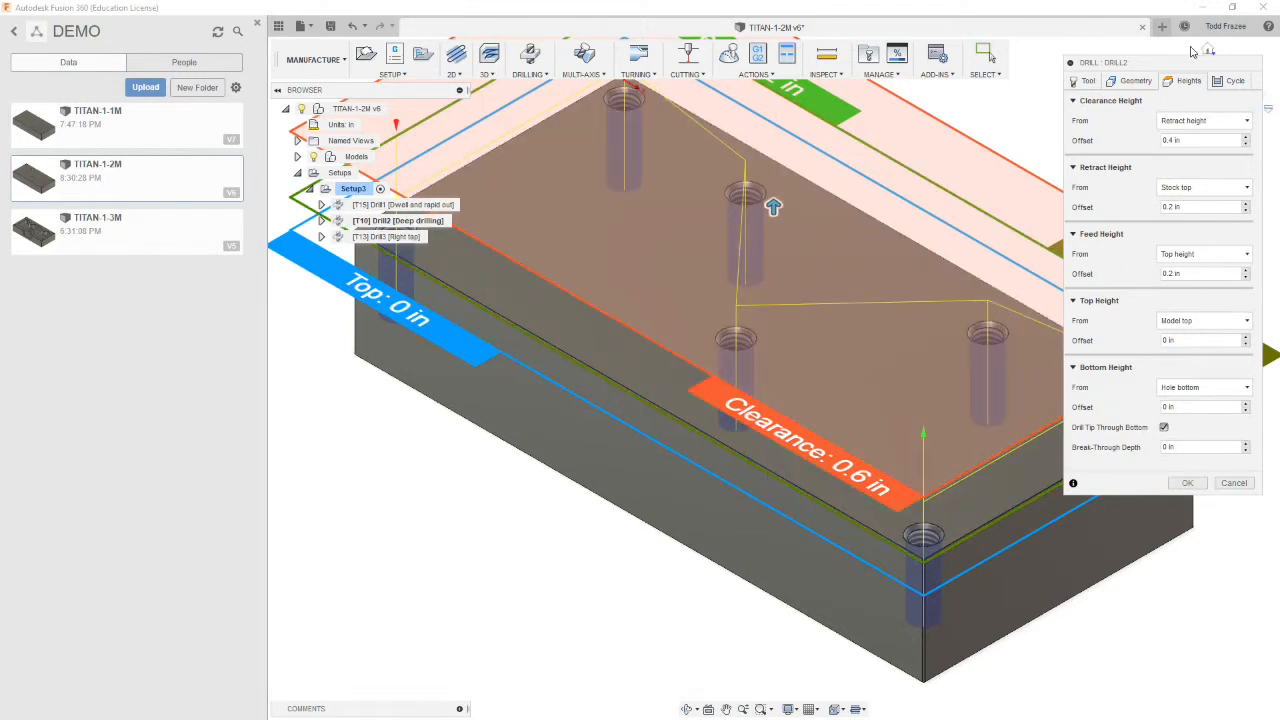
# Finish the drilling operation with the cycle type Deep drilling - full retract and a pecking depth of .04 in
pyautogui.click(1235, 83)
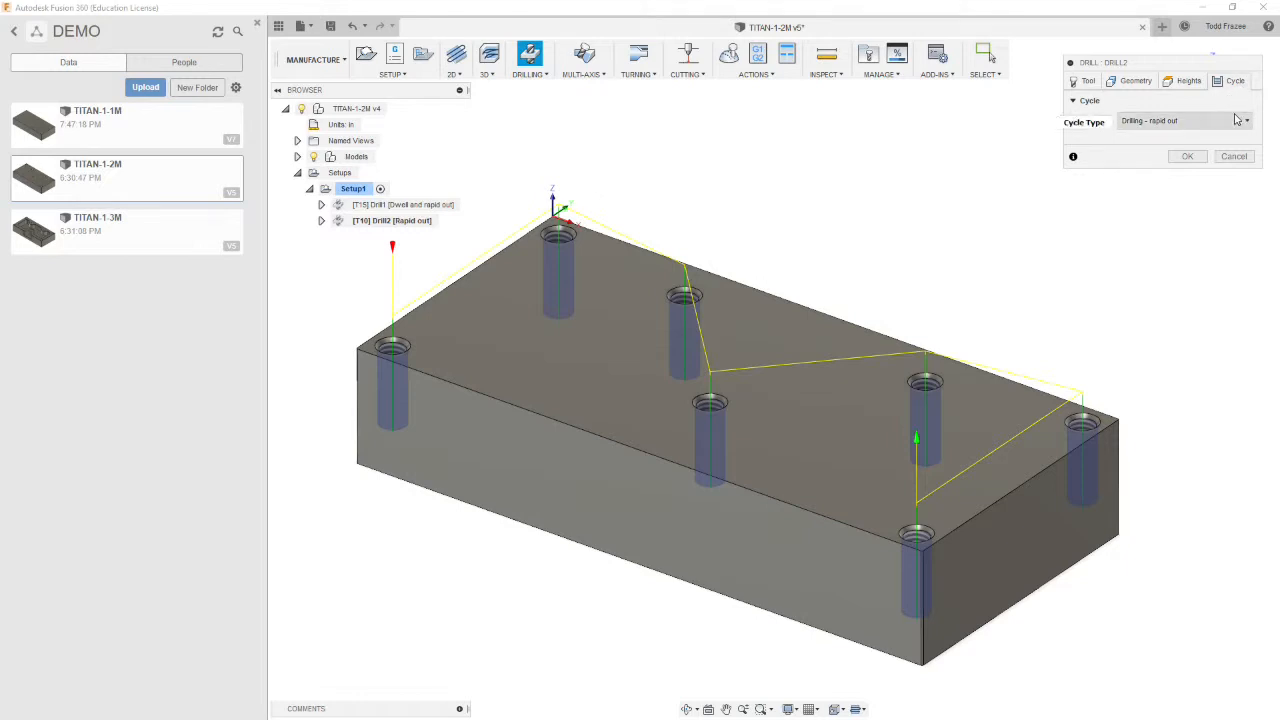
pyautogui.click(1246, 121)
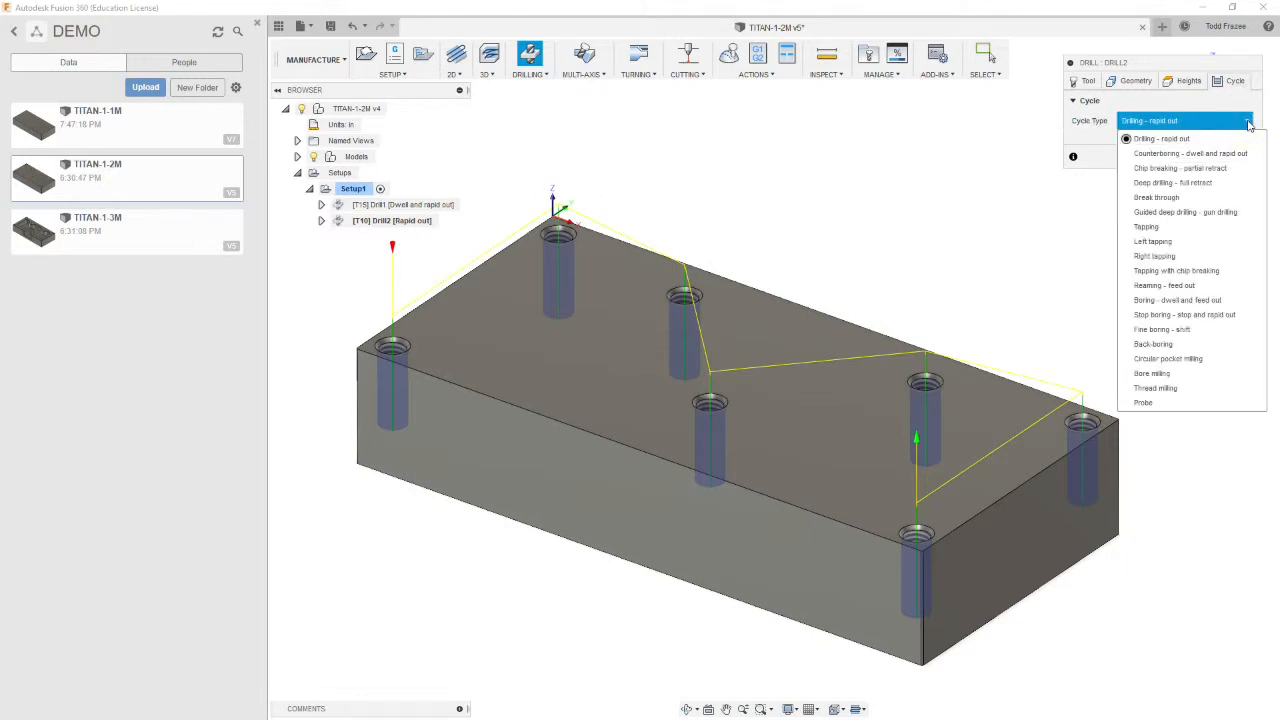
pyautogui.click(1178, 184)
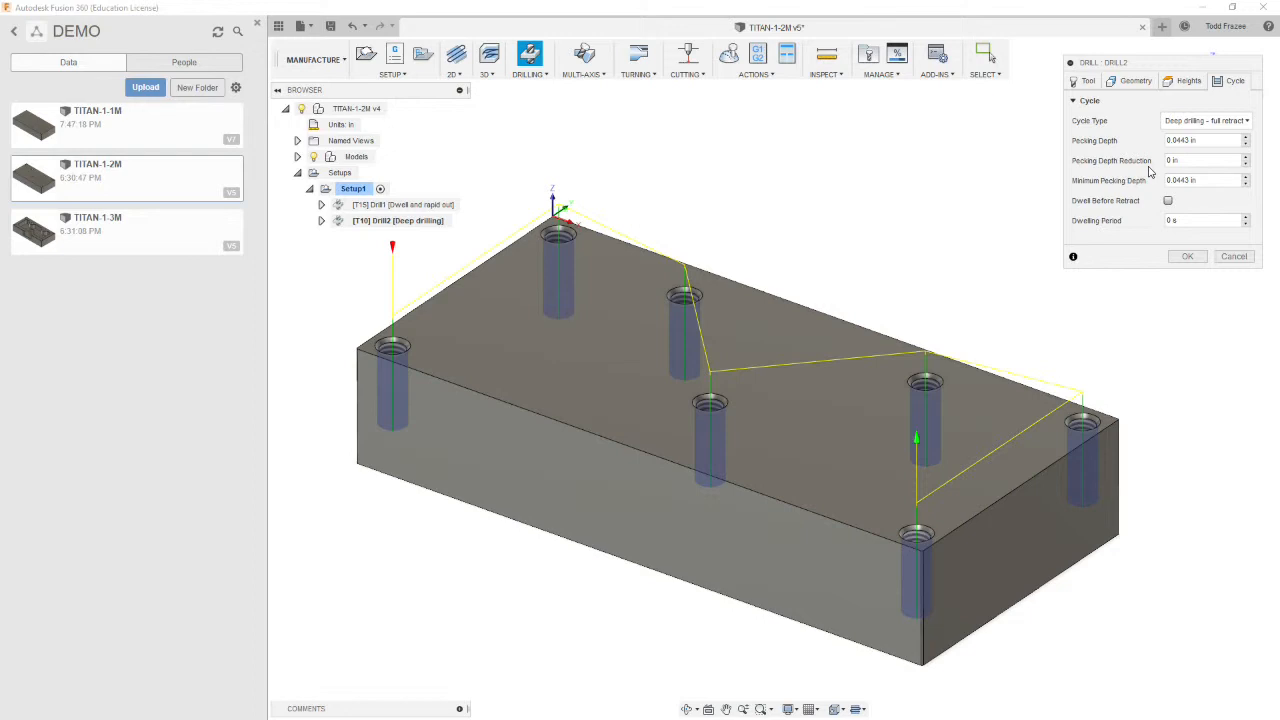
pyautogui.click(1208, 140)
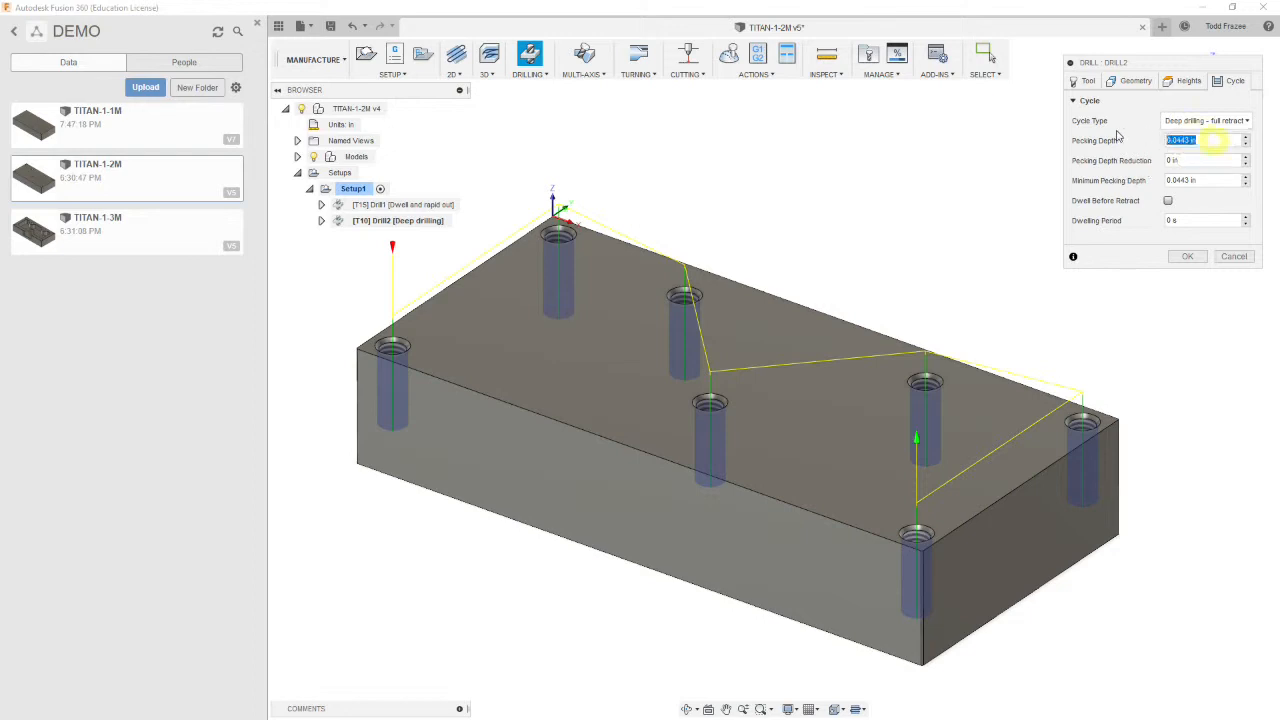
pyautogui.write('.04')
pyautogui.click(1187, 256)
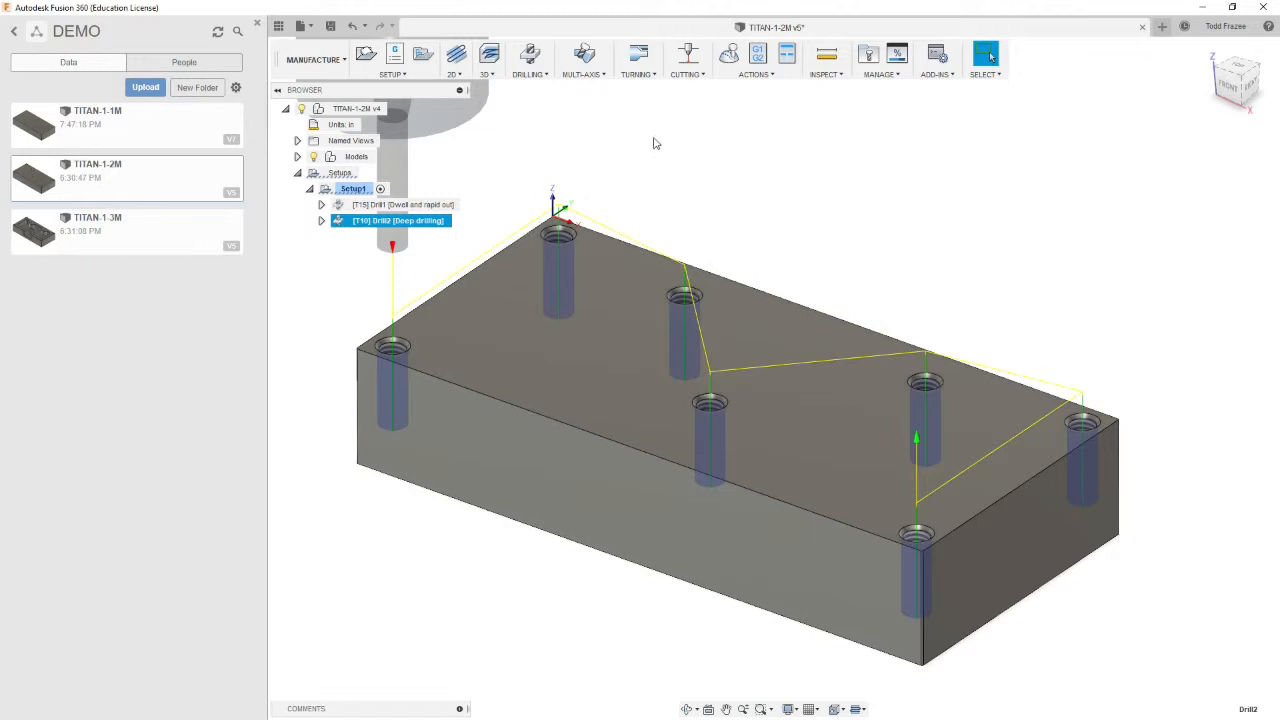
# Start a third drill operation with tool 13, the 0.192x0.03125 right-hand tap from the TITAN_BUILDING_BLOCKS_TOOLS library, at a spindle speed of 700
pyautogui.click(530, 74)
pyautogui.click(526, 87)
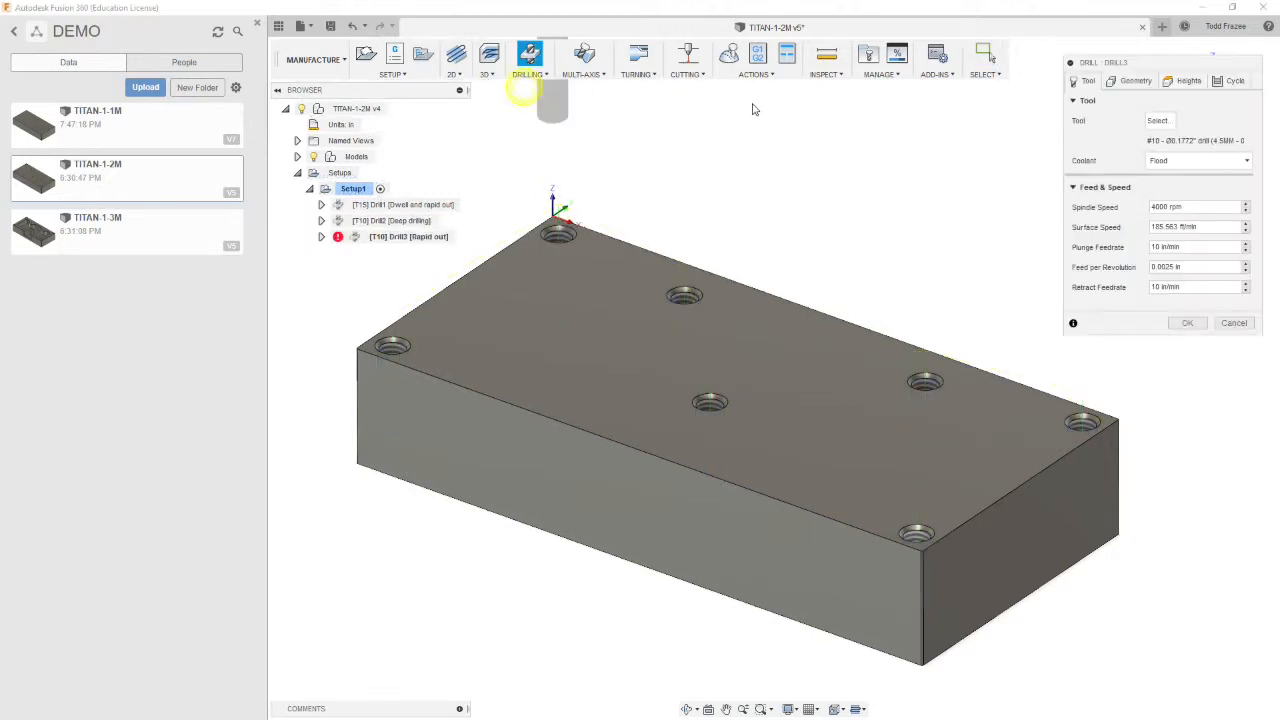
pyautogui.click(1200, 121)
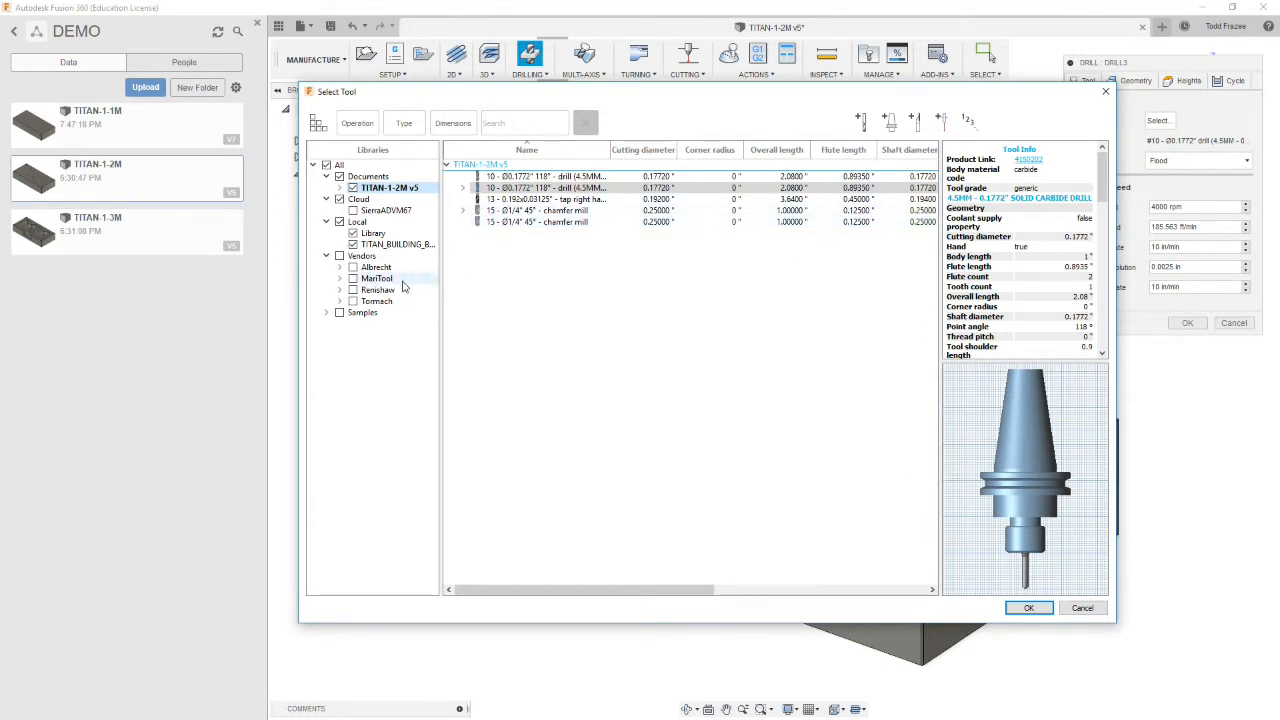
pyautogui.click(385, 247)
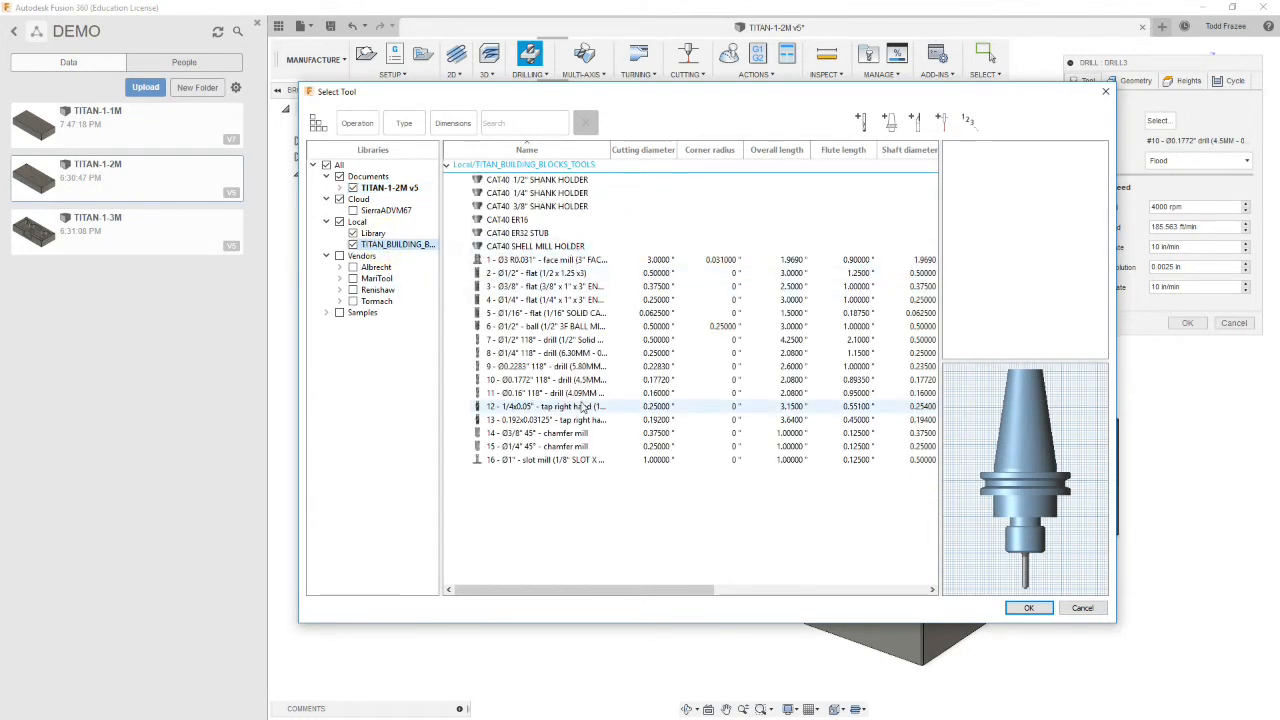
pyautogui.click(533, 424)
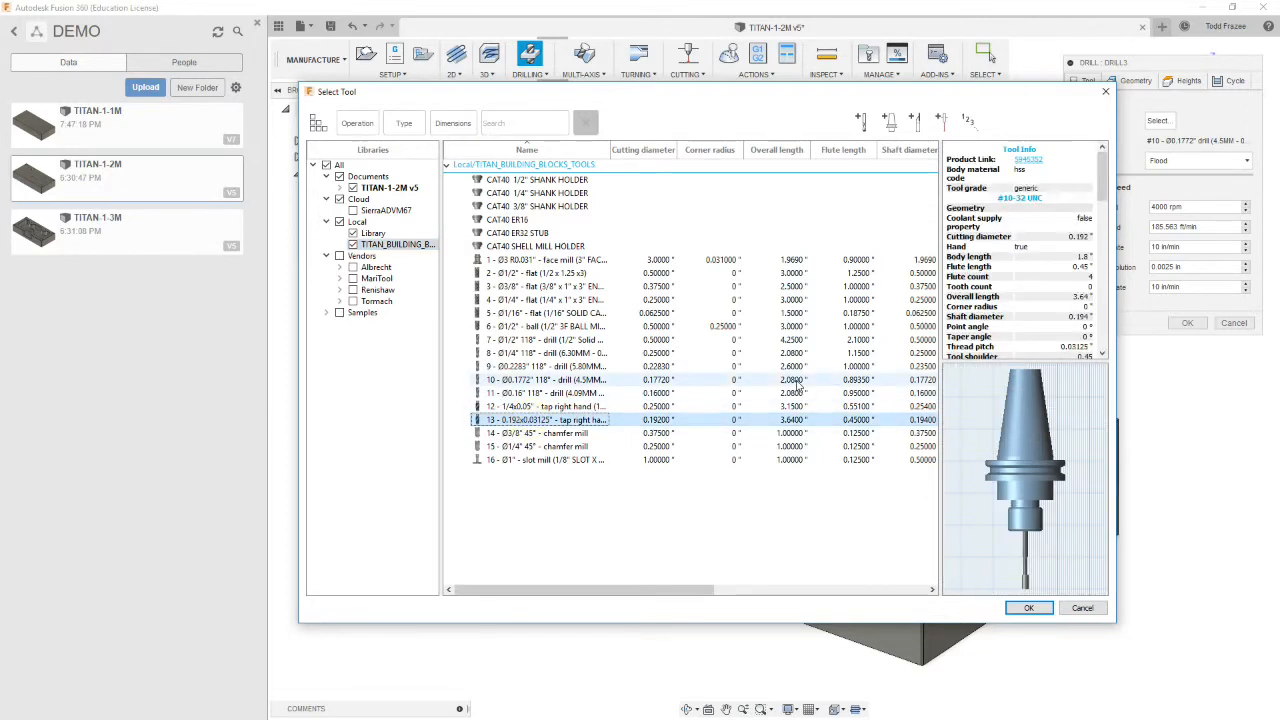
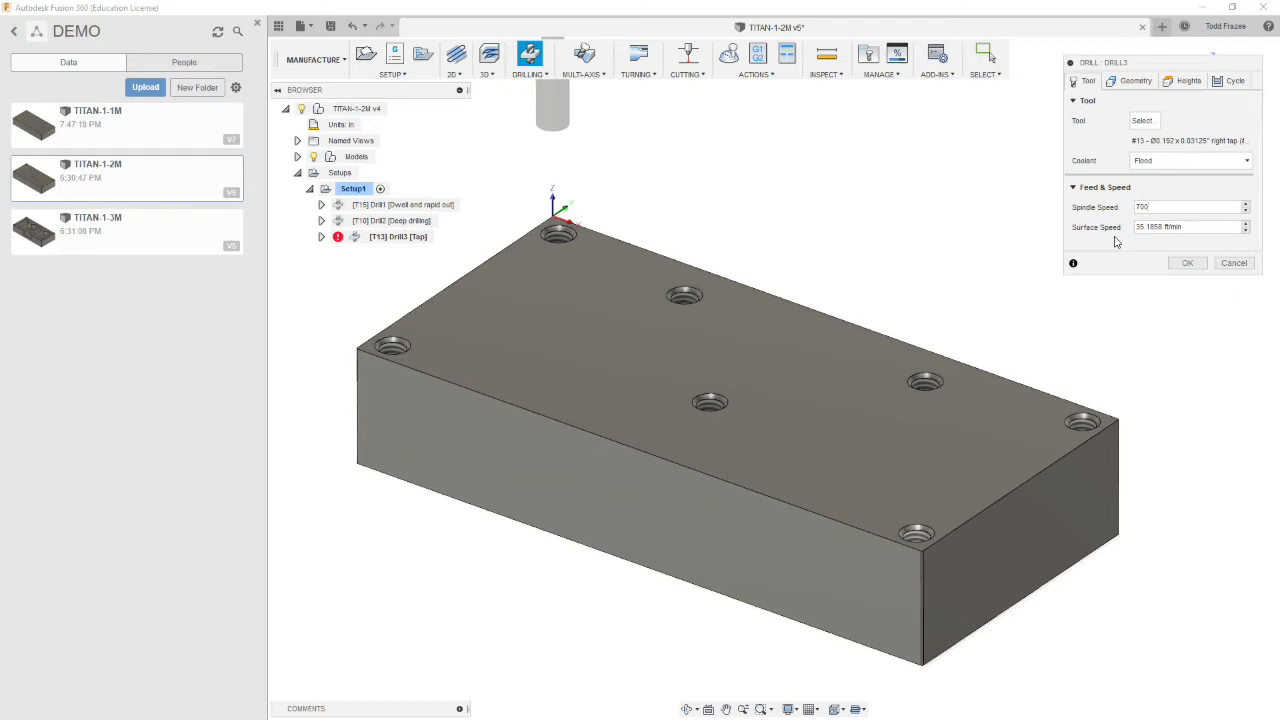
# Select the back corner hole's cylindrical wall for tapping and include every hole of the same diameter
pyautogui.click(1132, 82)
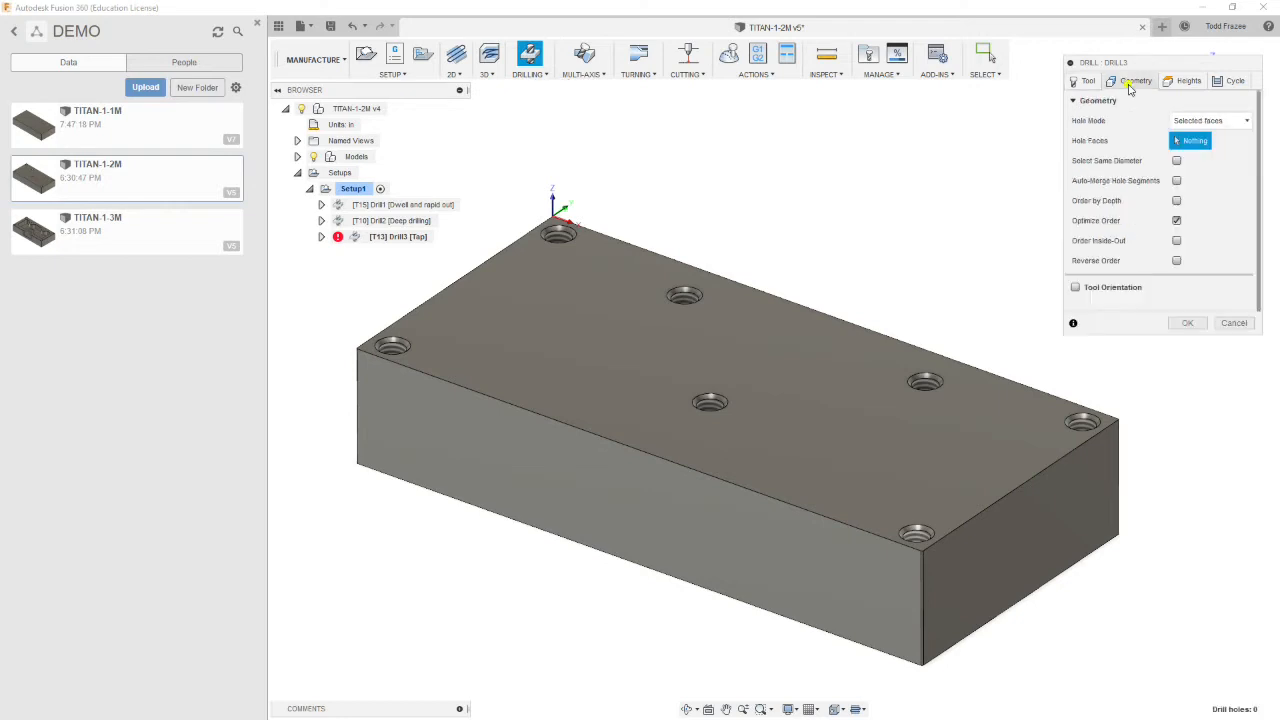
pyautogui.click(564, 237)
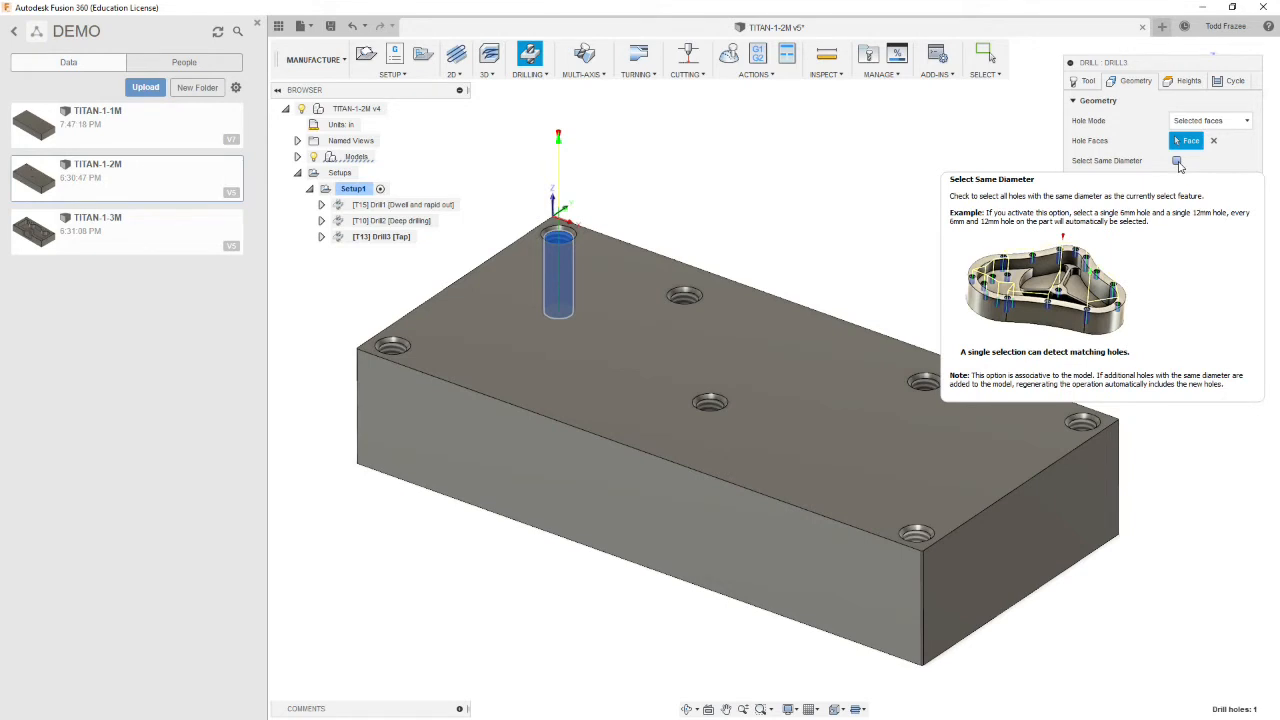
pyautogui.click(1177, 161)
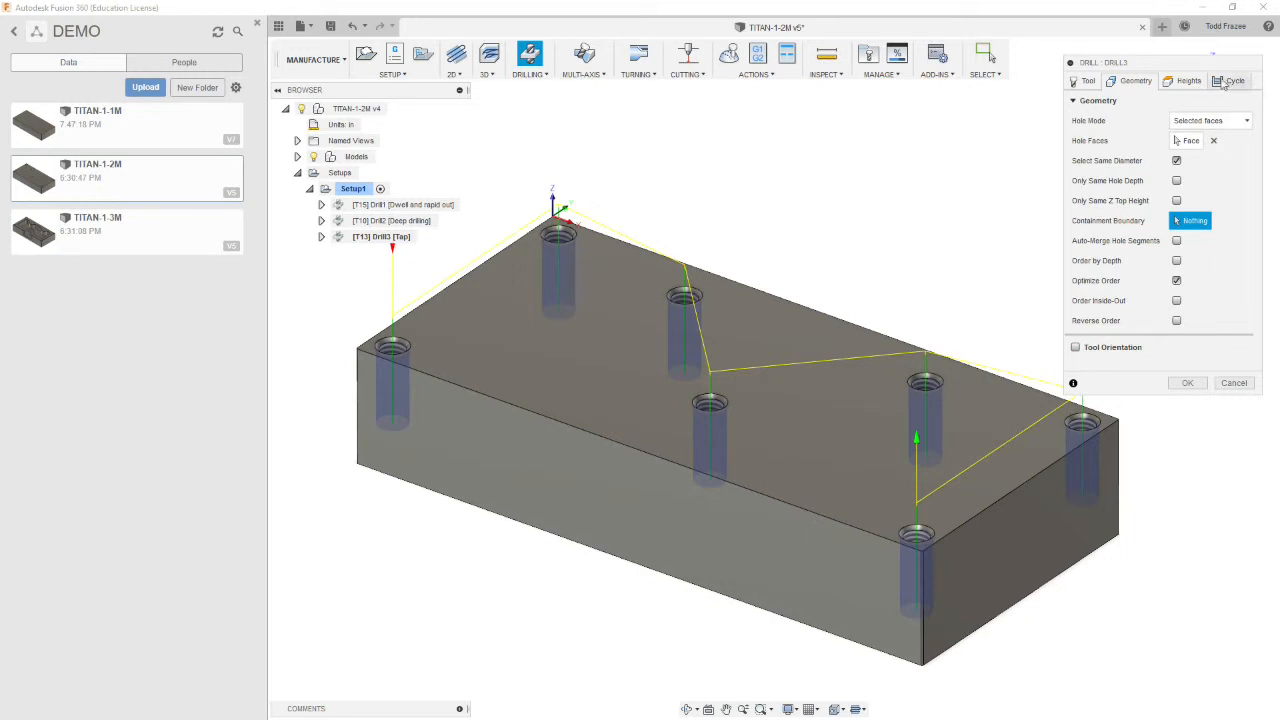
# Measure the tapping operation's top and bottom heights from Model top, with a bottom offset of -0.48 in
pyautogui.click(1186, 81)
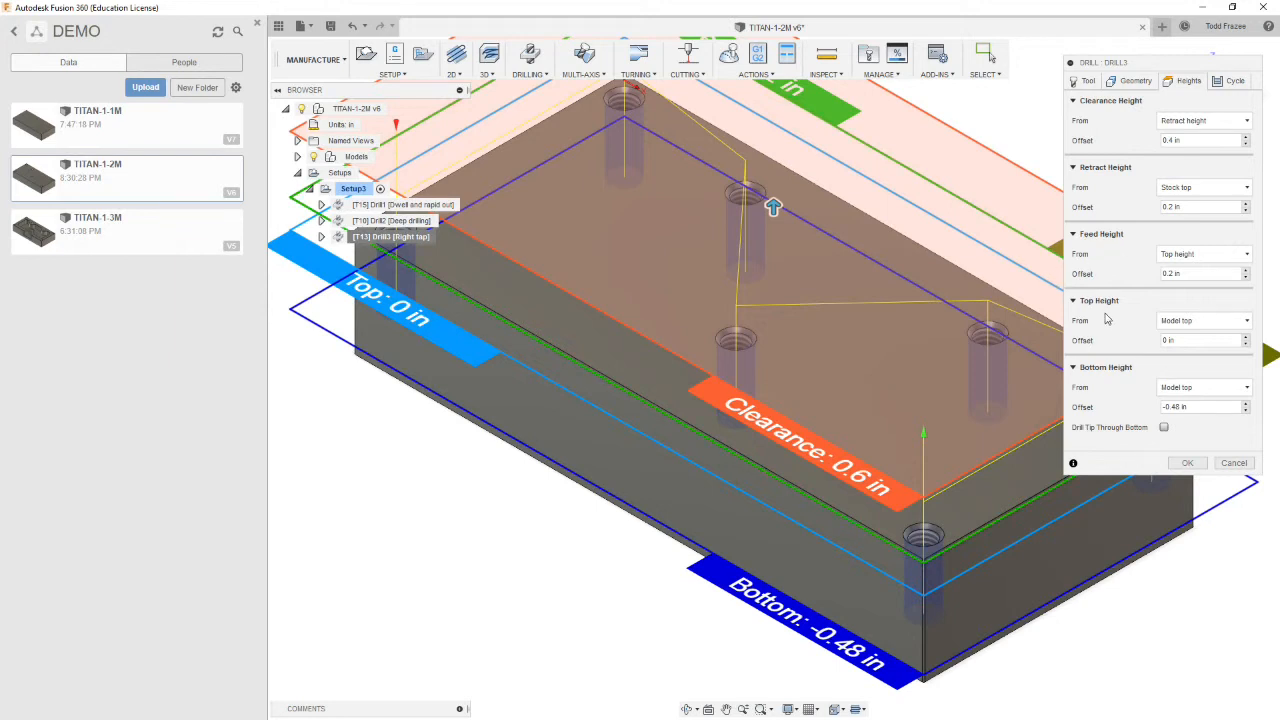
pyautogui.click(1244, 323)
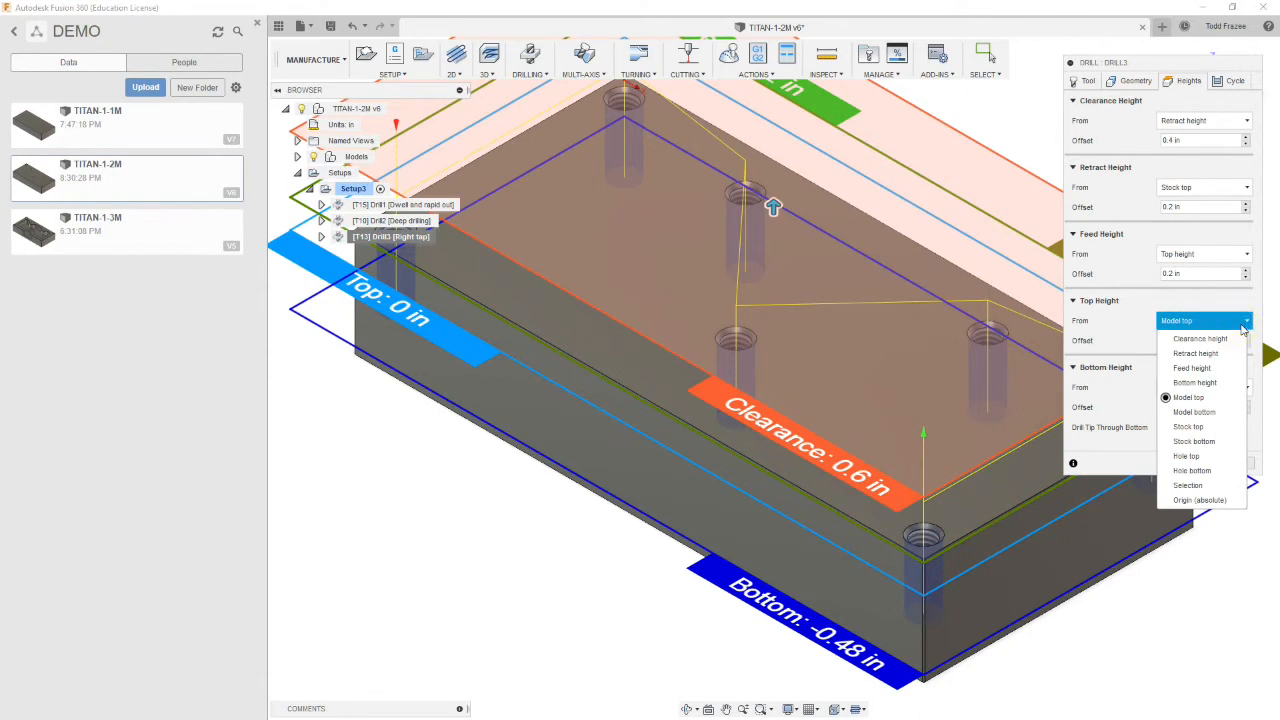
pyautogui.click(1244, 326)
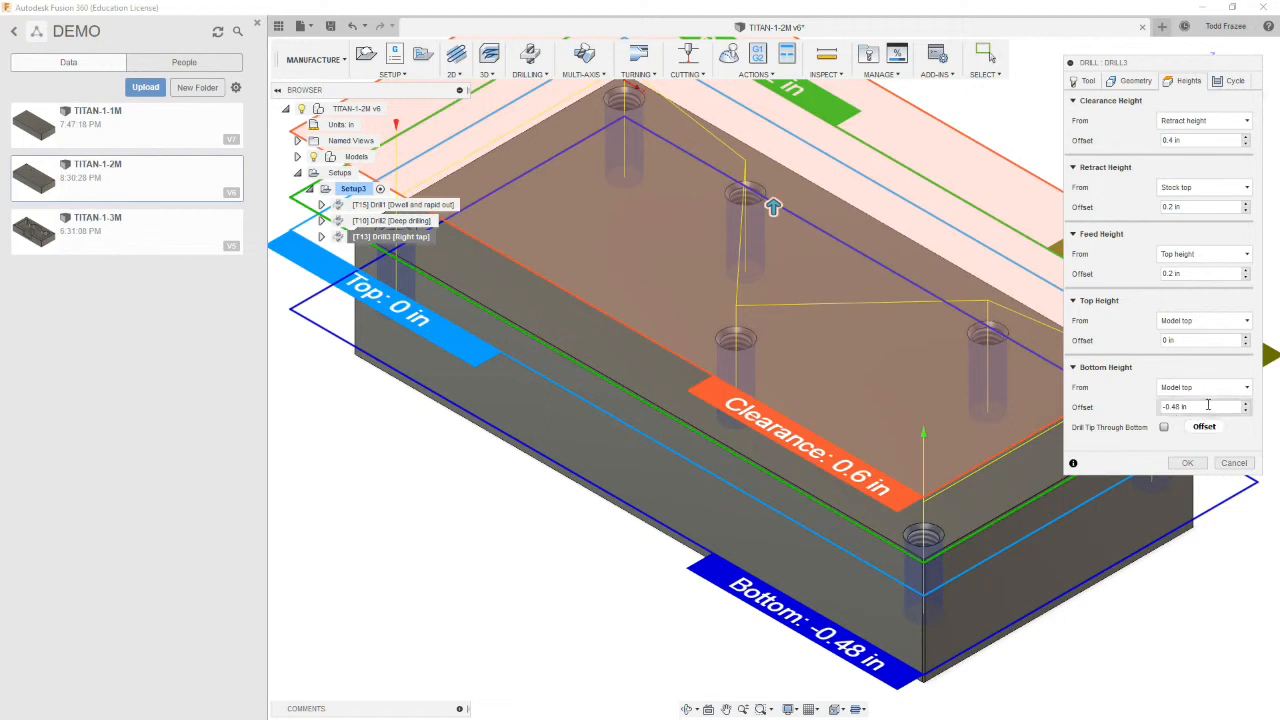
# Finish the tapping operation with the Right tapping cycle type
pyautogui.click(1234, 81)
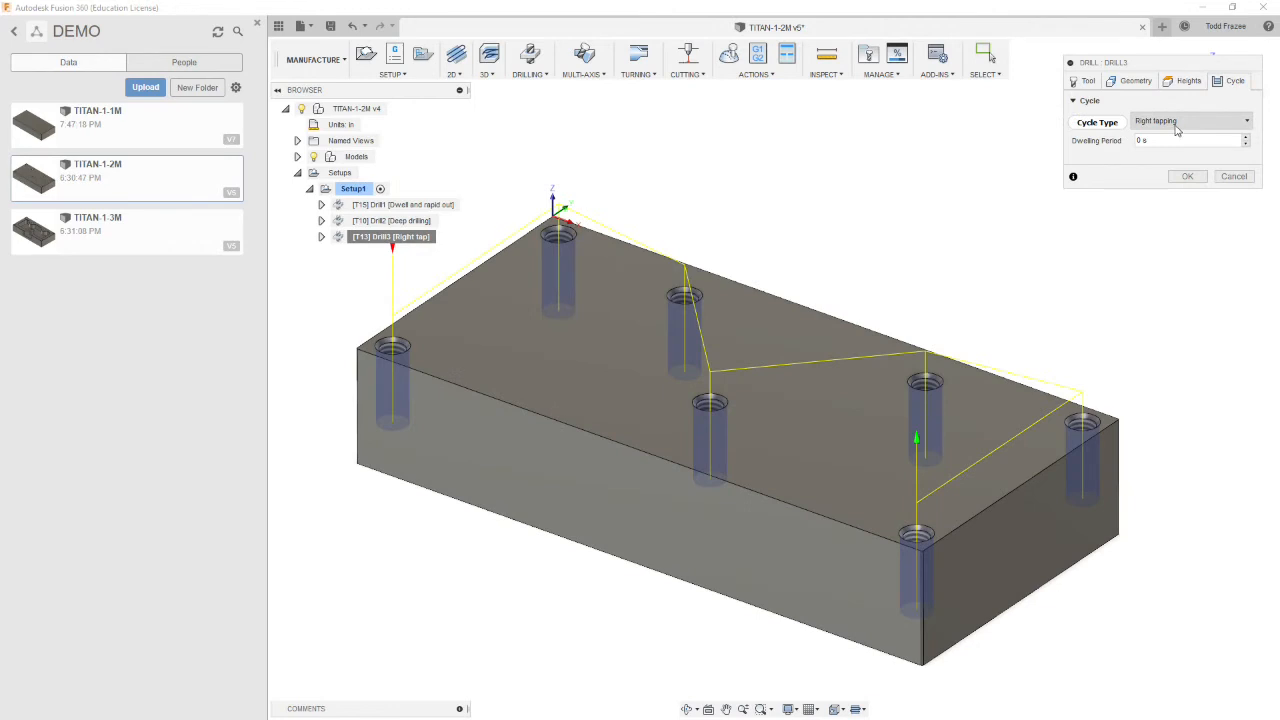
pyautogui.click(1184, 124)
pyautogui.click(1187, 128)
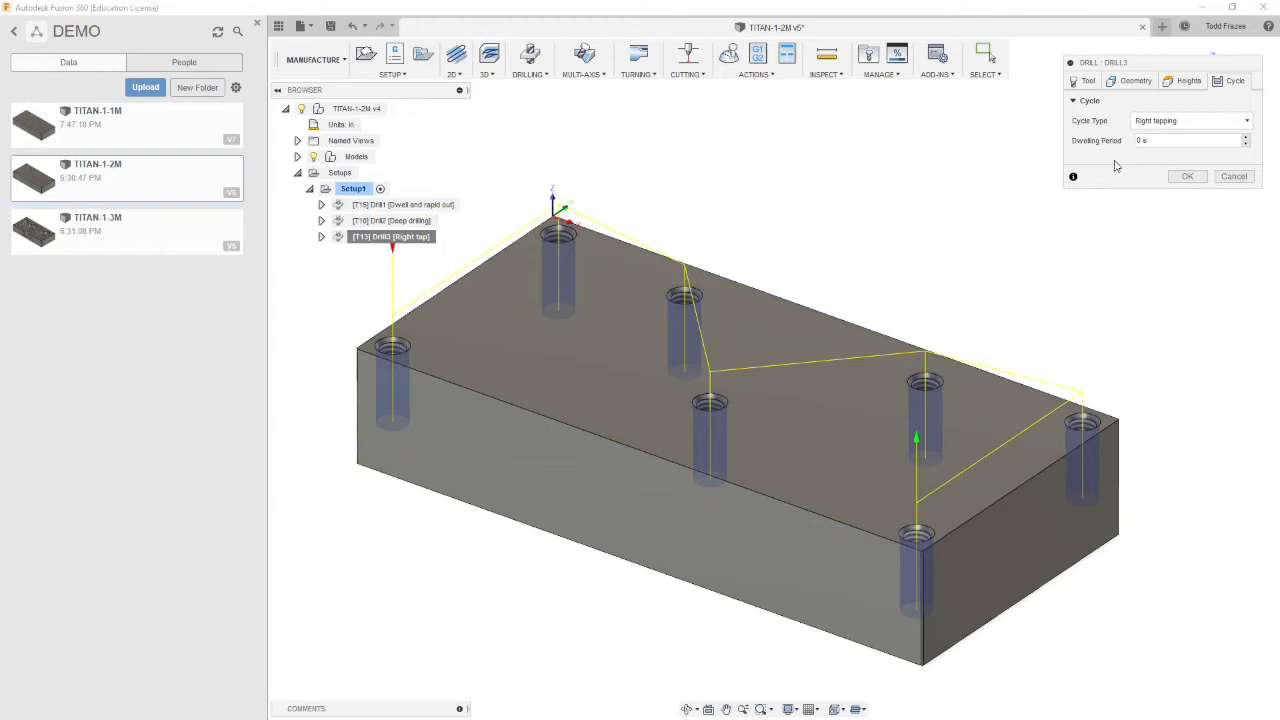
pyautogui.click(1178, 175)
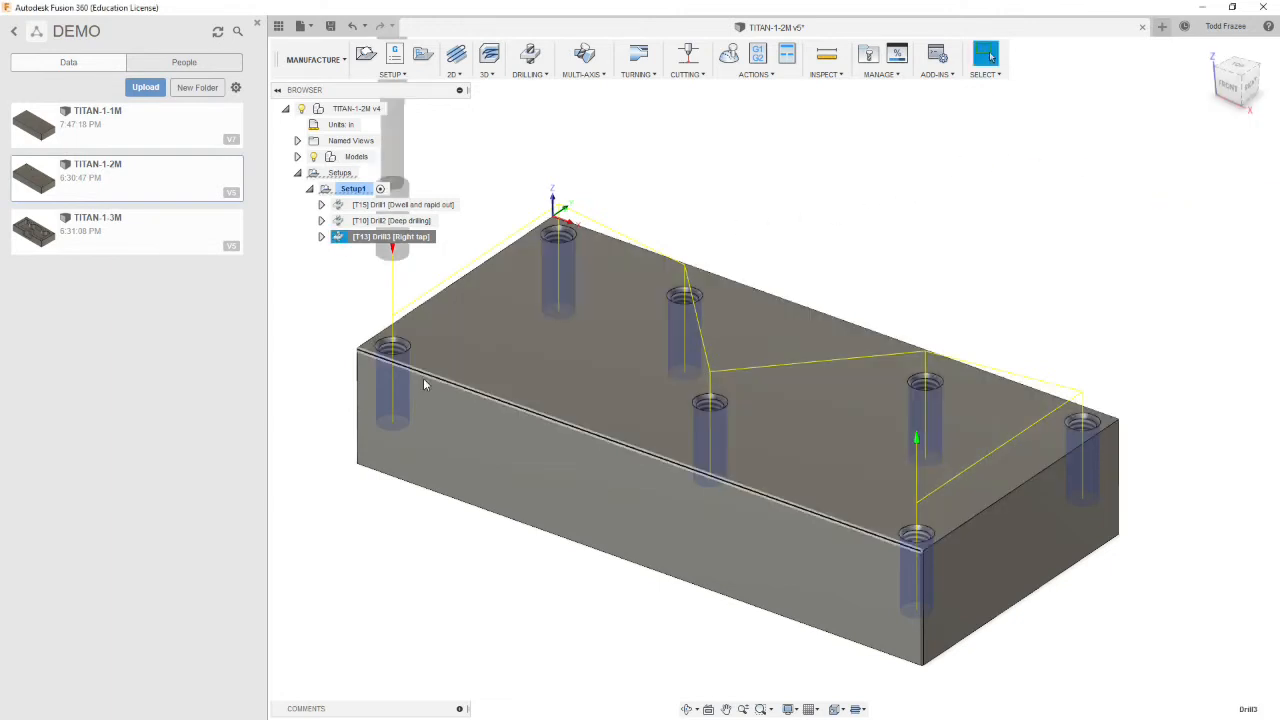
# Inspect the tapping depth from the side, then open the simulation of all operations in Setup1
pyautogui.keyDown('shift'); pyautogui.moveTo(444, 375); pyautogui.dragTo(357, 314, button='middle'); pyautogui.keyUp('shift')
pyautogui.scroll(3, 346, 329)
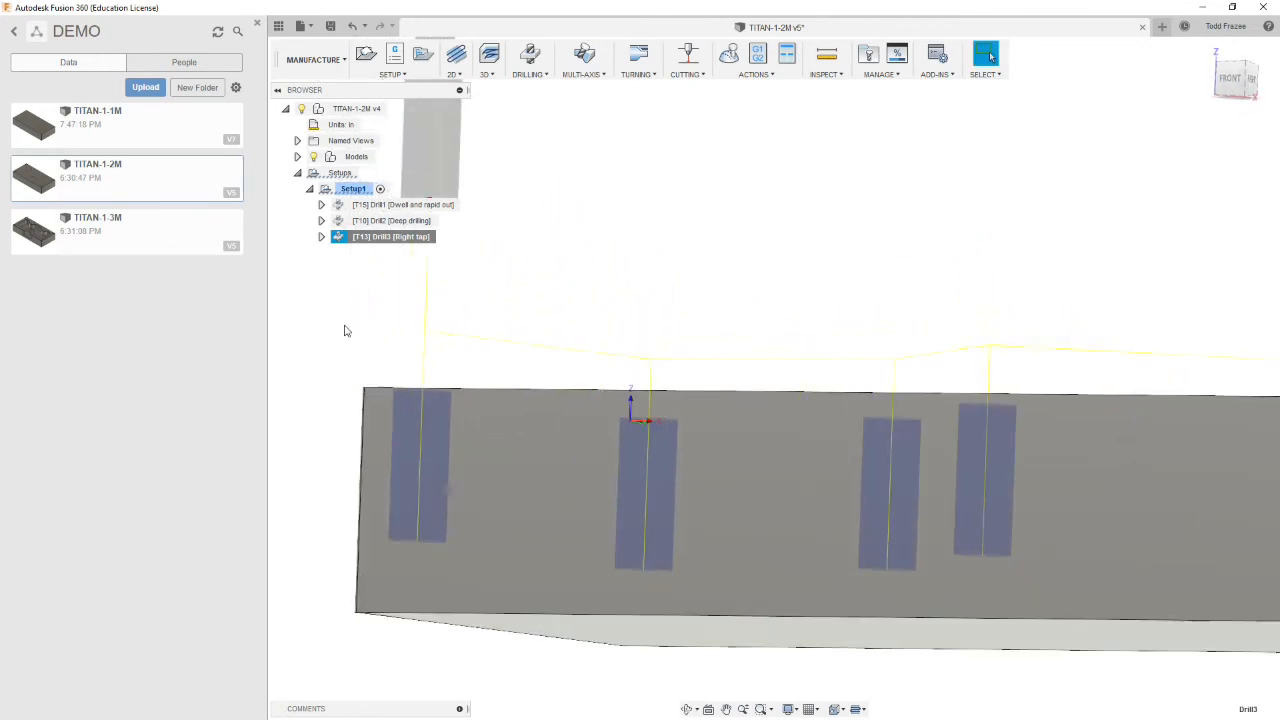
pyautogui.click(314, 283)
pyautogui.click(352, 190)
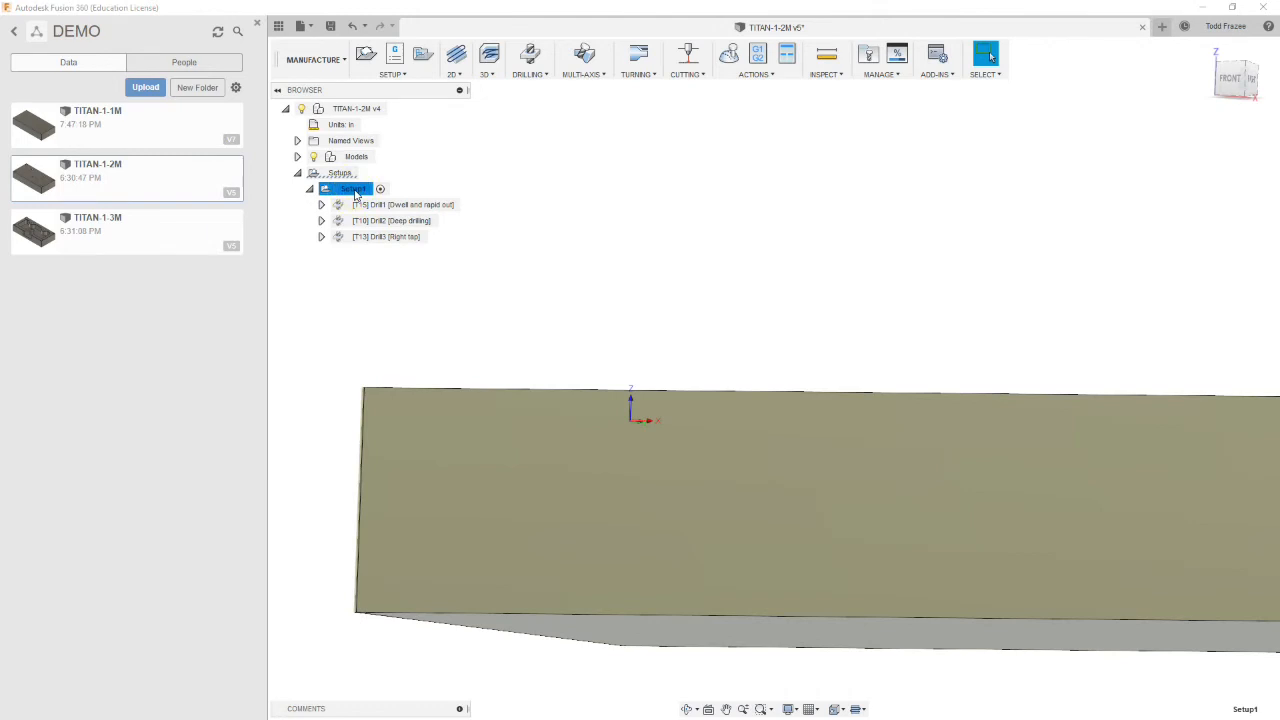
pyautogui.keyDown('shift'); pyautogui.moveTo(623, 260); pyautogui.dragTo(651, 293, button='middle'); pyautogui.keyUp('shift')
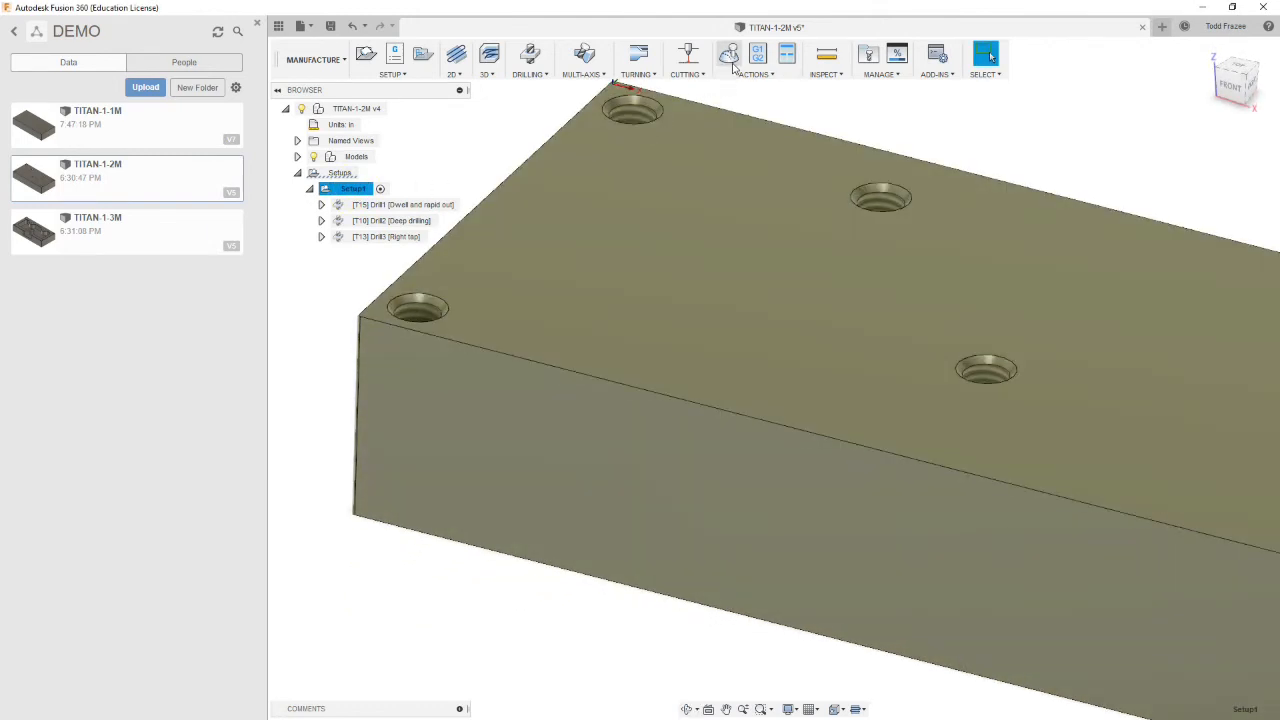
pyautogui.click(729, 56)
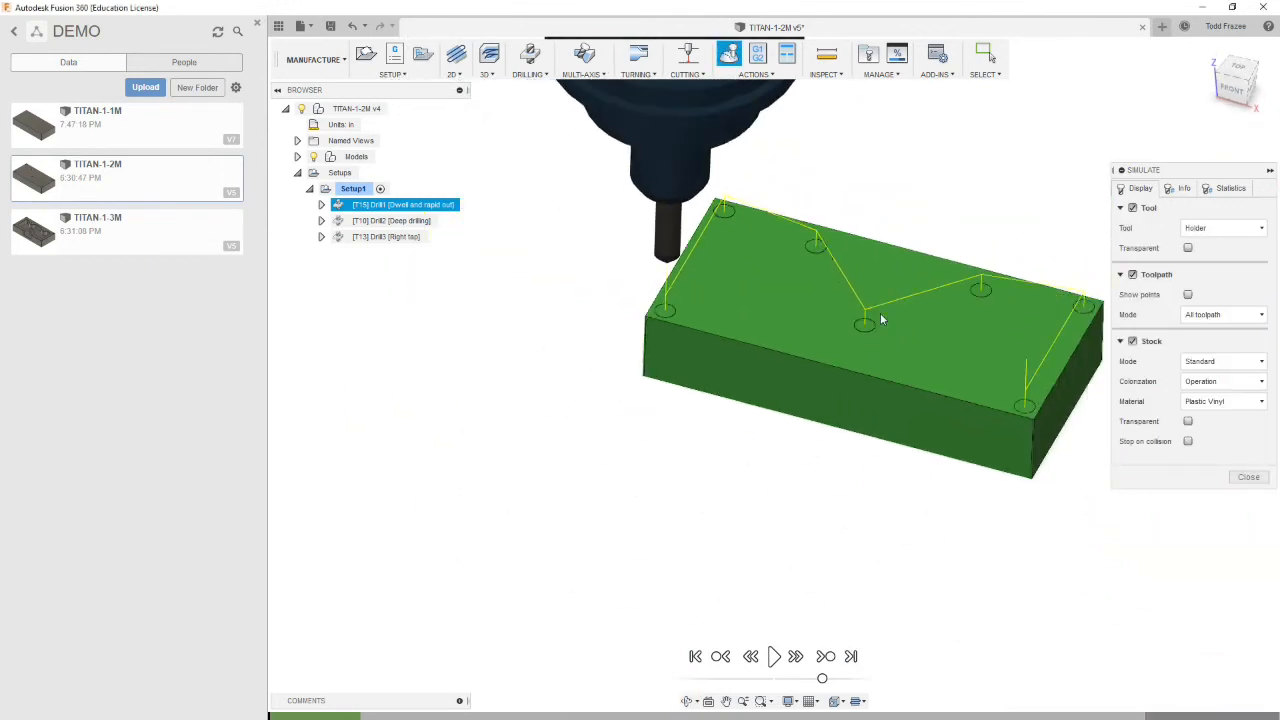
# Play the simulation of the chamfering, deep drilling and tapping operations through the tapping toolpath, then close it
pyautogui.scroll(3, 1025, 265)
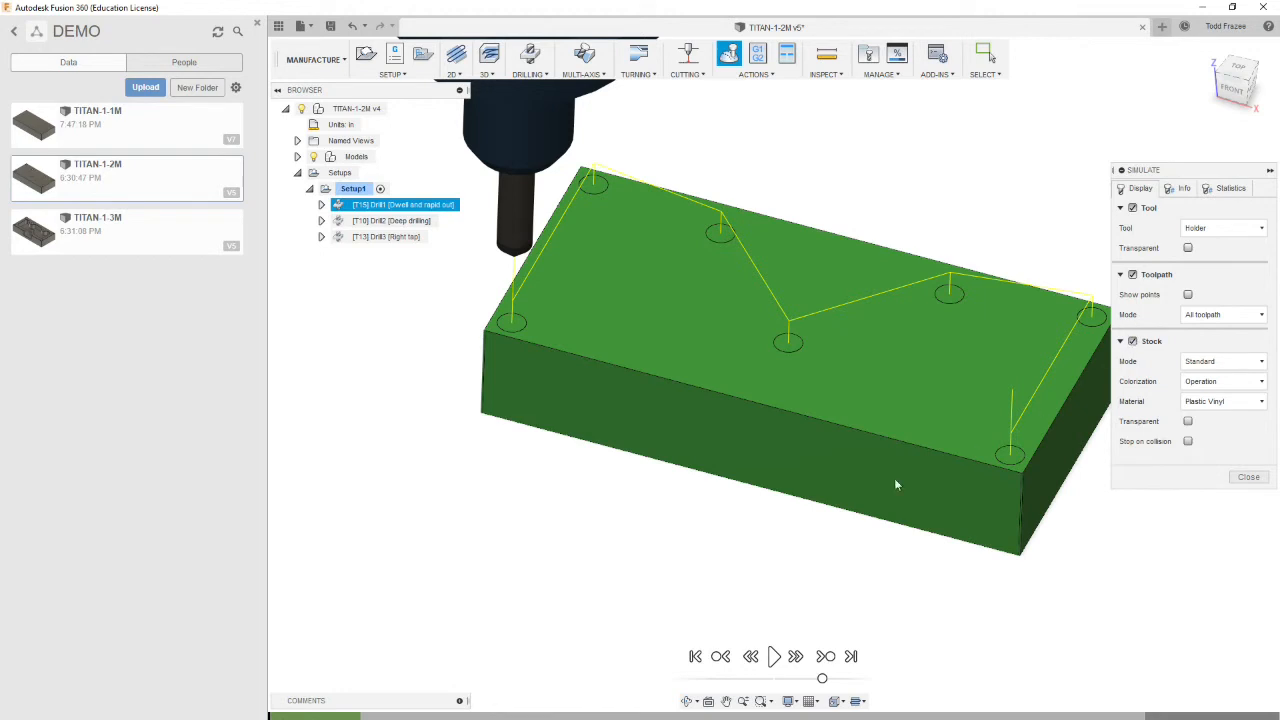
pyautogui.click(775, 658)
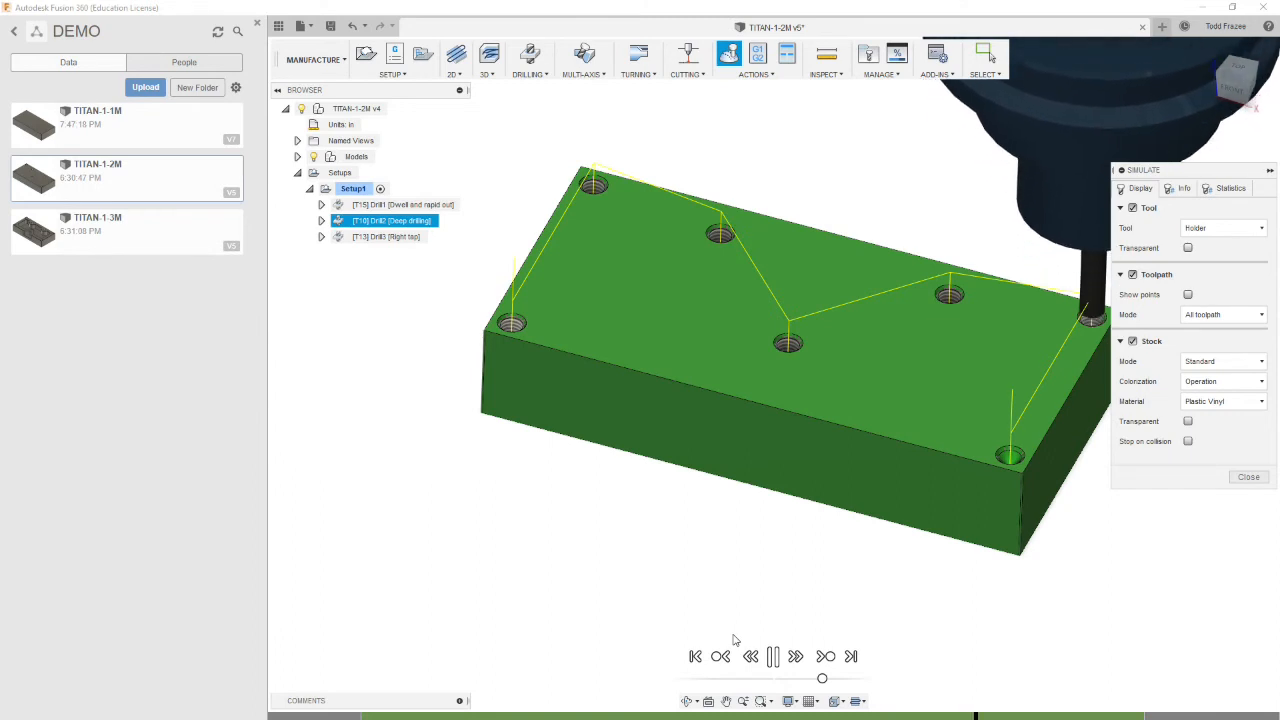
pyautogui.click(826, 656)
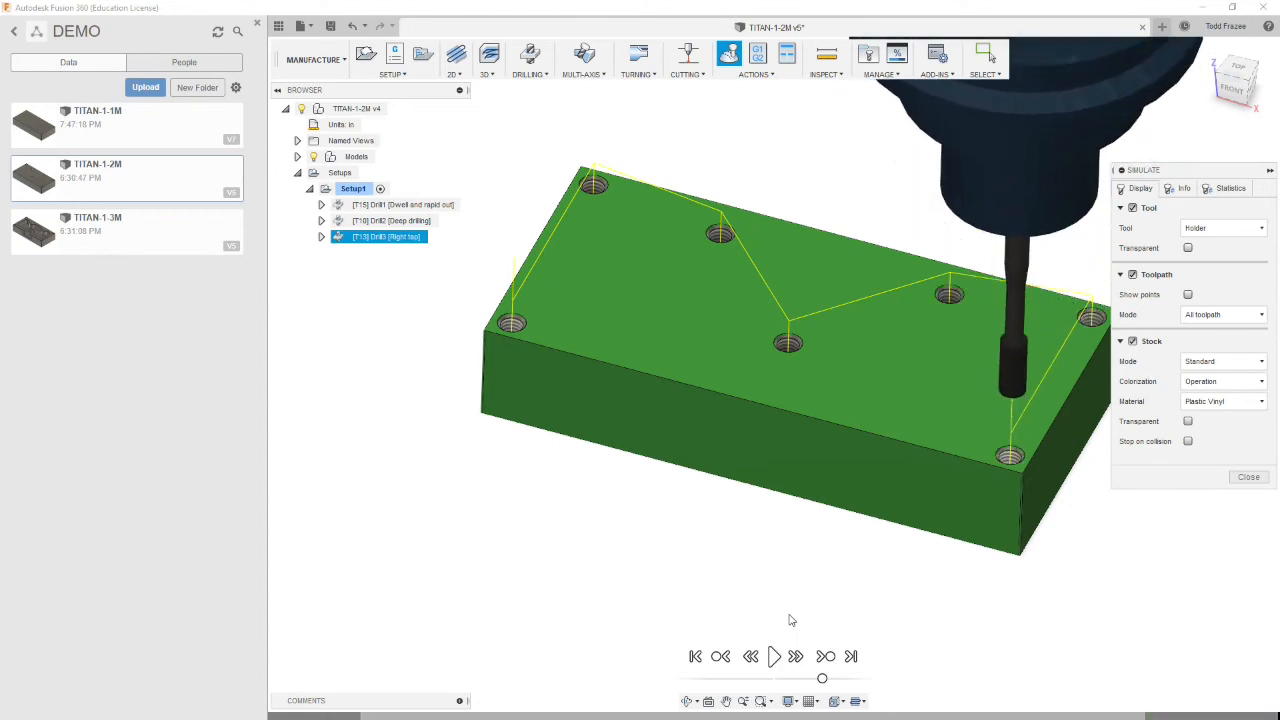
pyautogui.click(1248, 477)
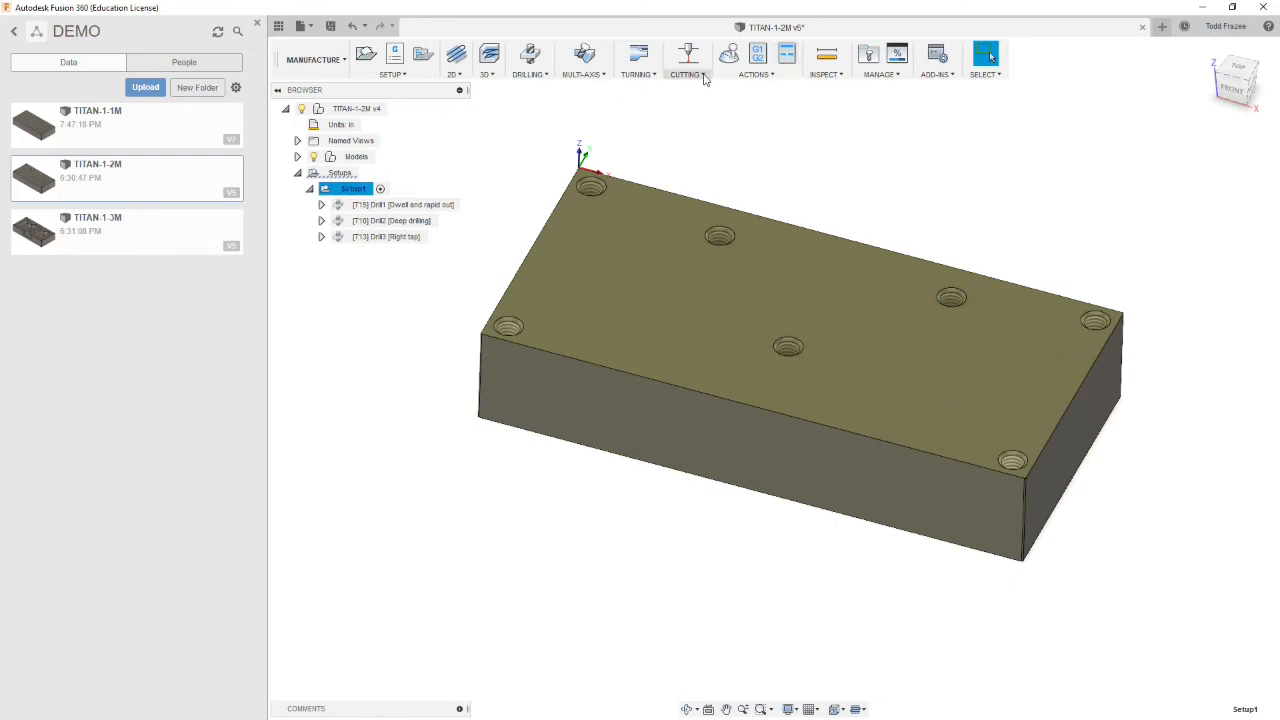
# Rename Setup1 as Setup3
pyautogui.click(356, 192)
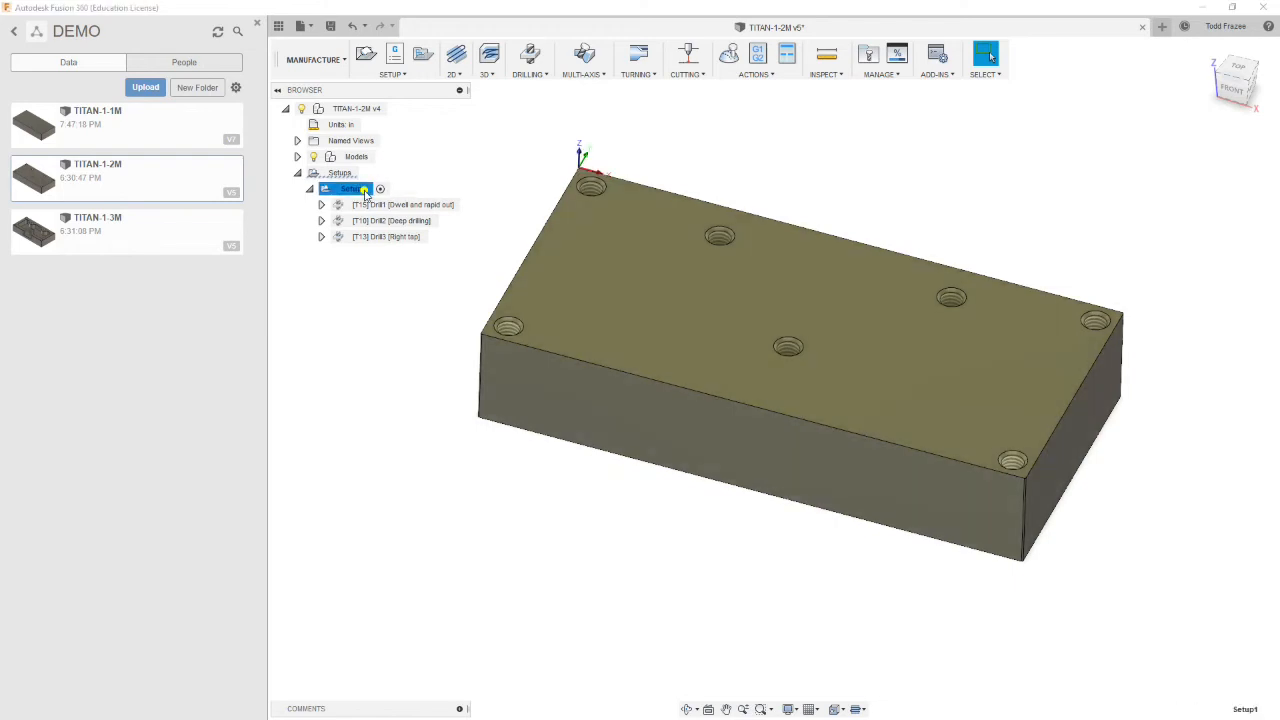
pyautogui.click(361, 192)
pyautogui.click(369, 190)
pyautogui.click(368, 264)
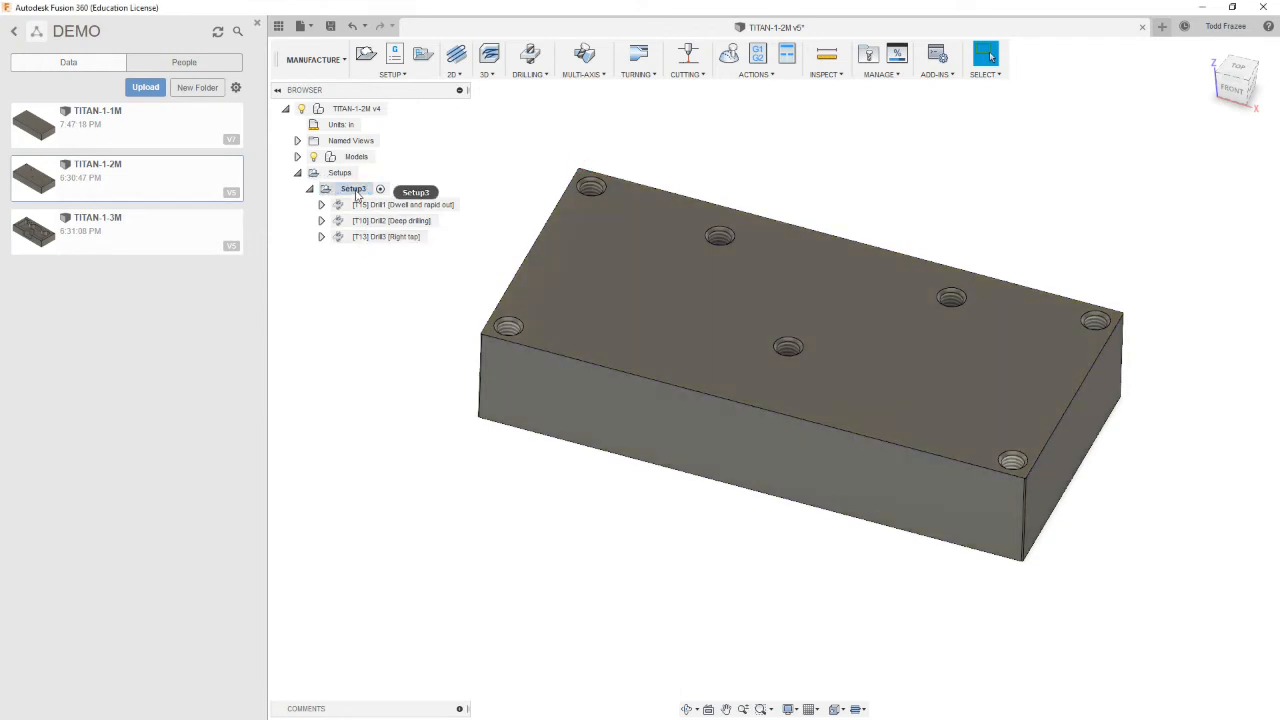
# Generate the setup sheet for Setup3 and save it in the nc output folder
pyautogui.click(357, 192)
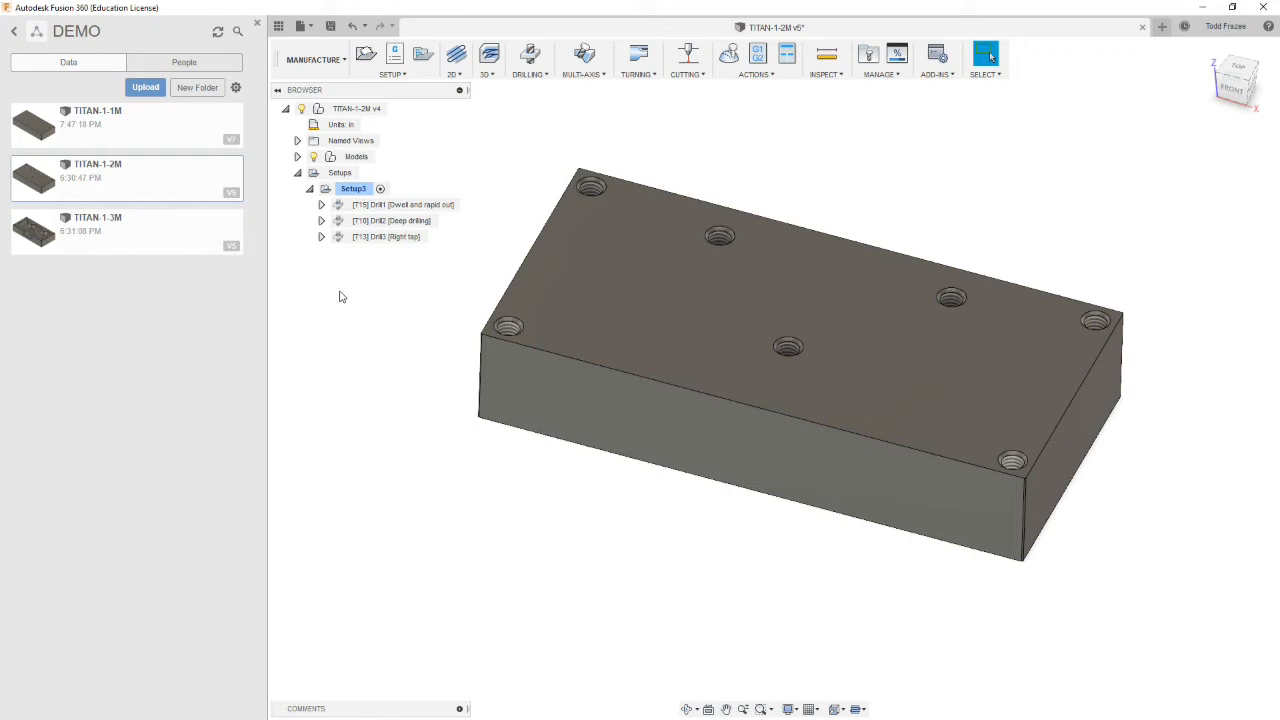
pyautogui.click(358, 192)
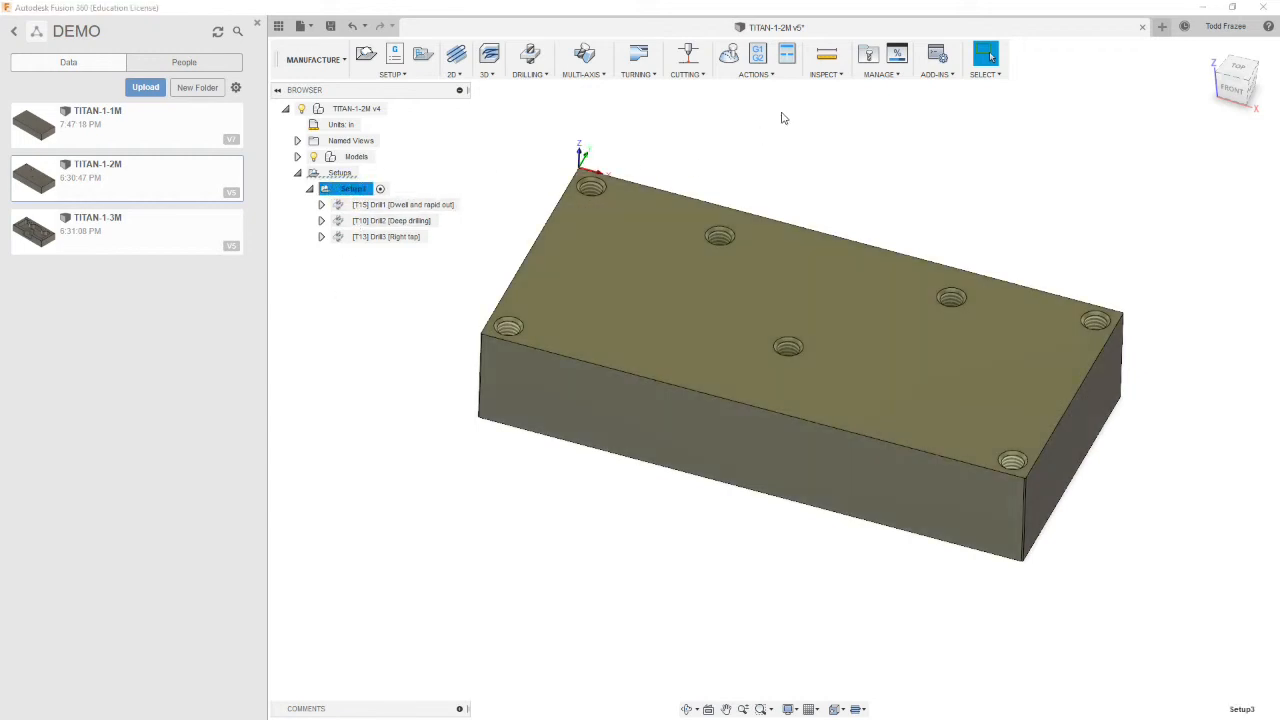
pyautogui.click(788, 60)
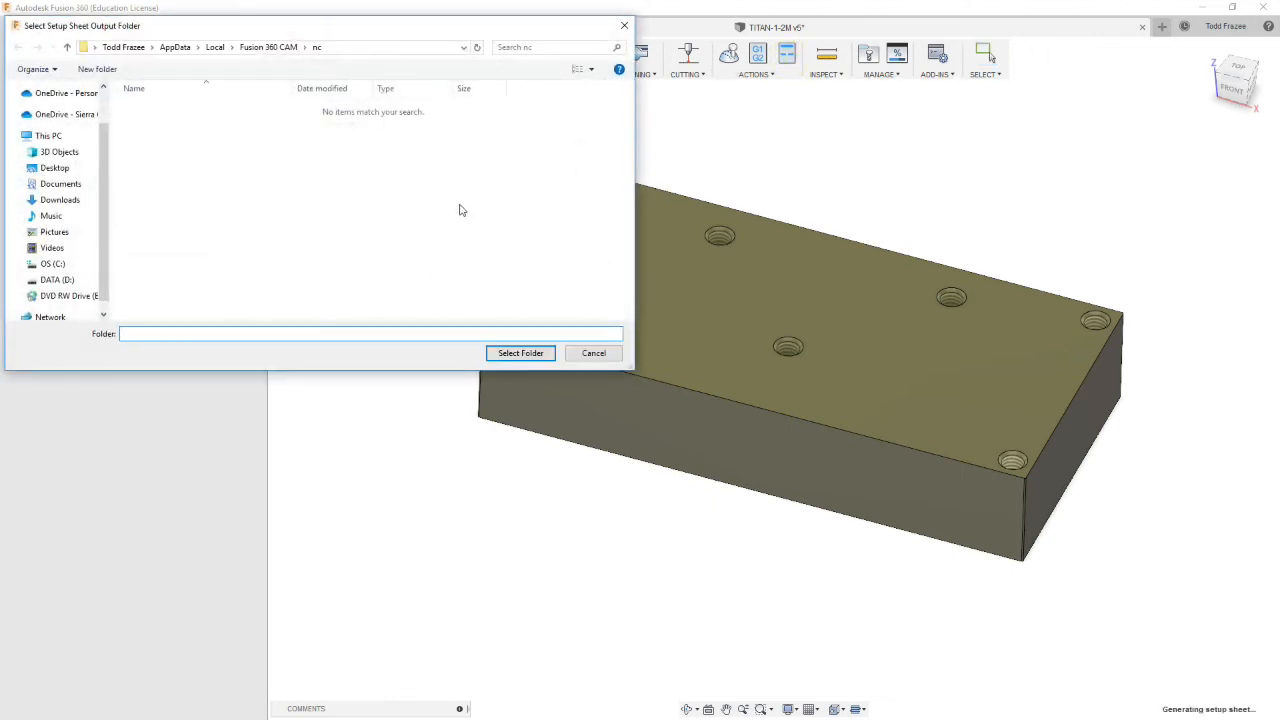
pyautogui.click(526, 356)
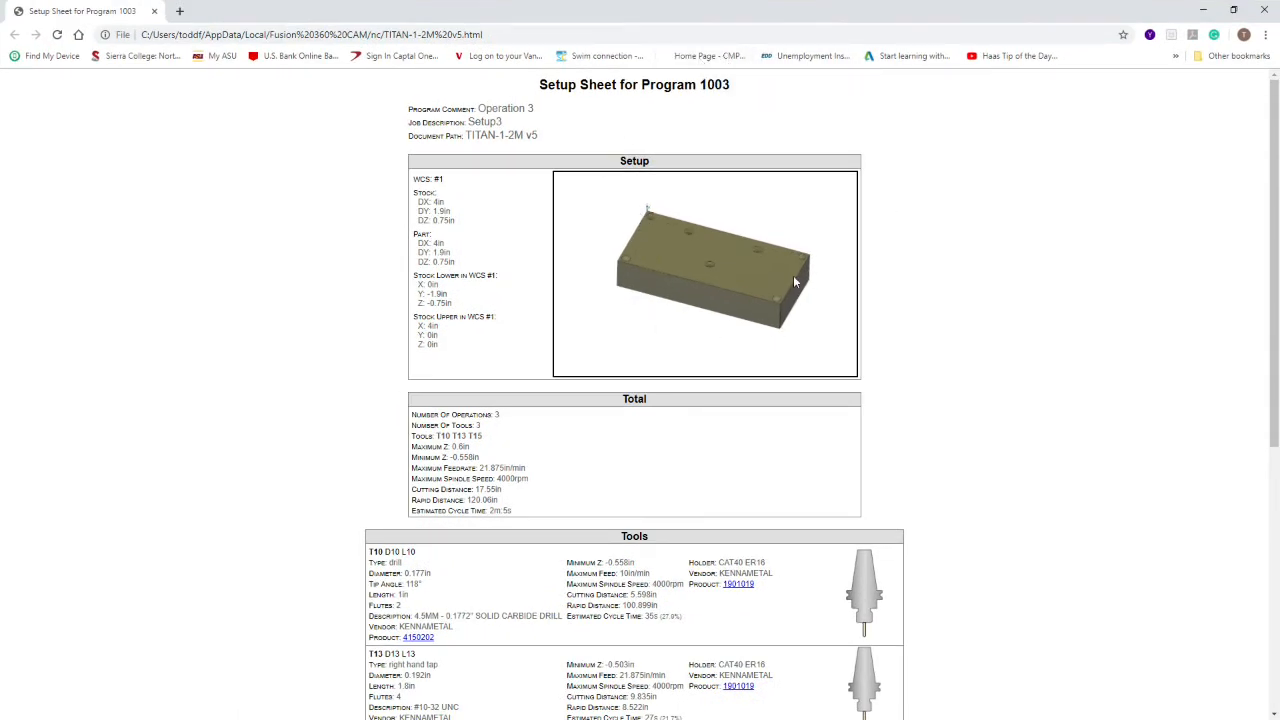
# Review the setup, total, tool and operation sections of the setup sheet for Program 1003, then close the sheet
pyautogui.scroll(-4, 575, 475)
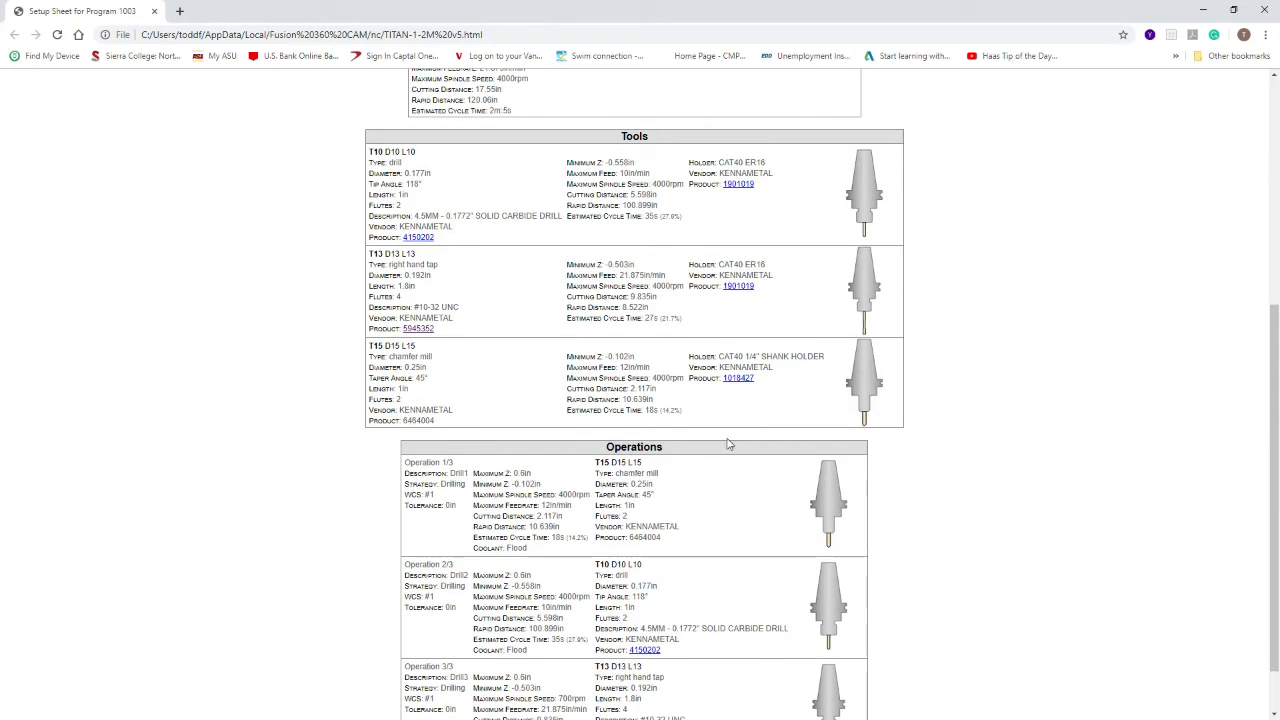
pyautogui.scroll(3, 614, 397)
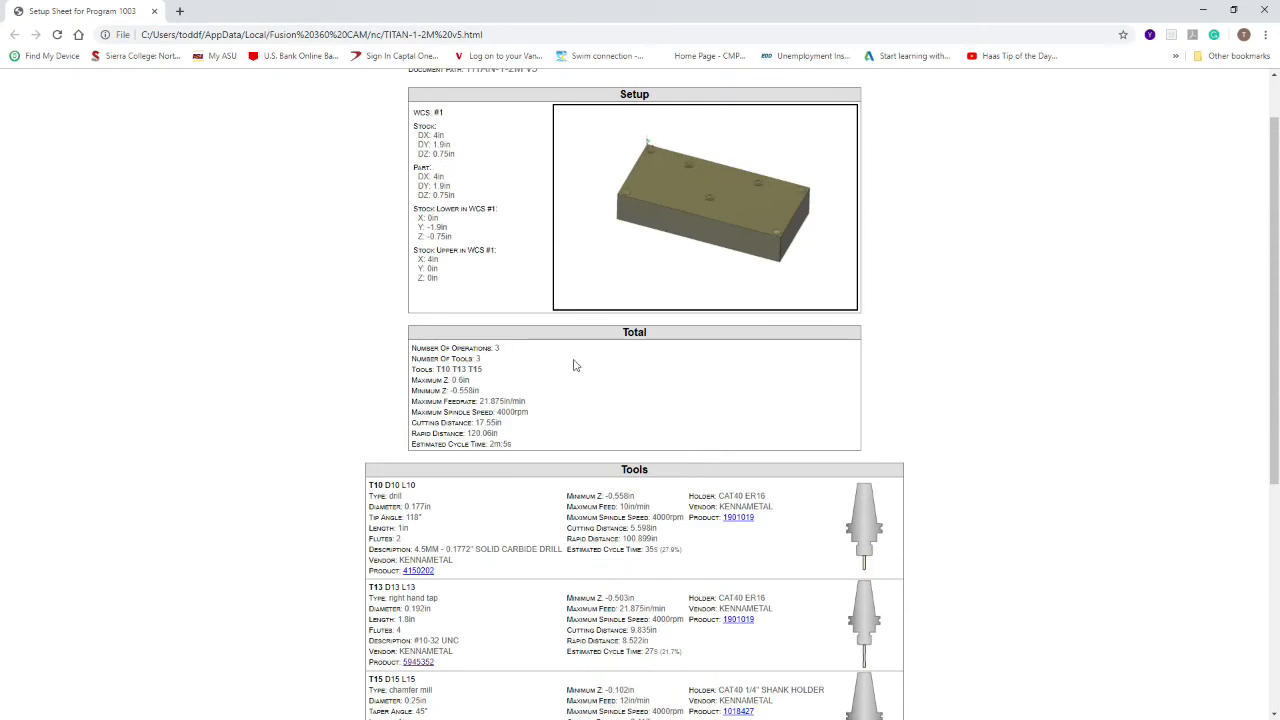
pyautogui.scroll(-4, 676, 432)
pyautogui.scroll(3, 640, 425)
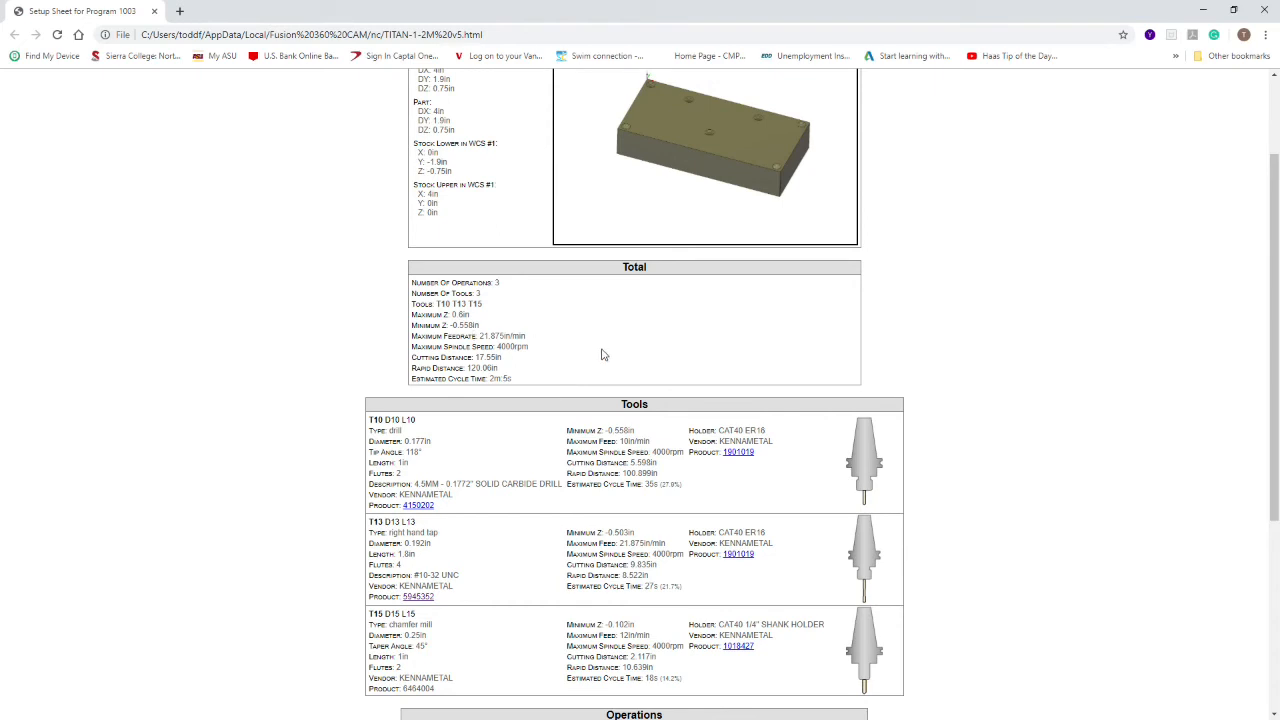
pyautogui.scroll(2, 603, 354)
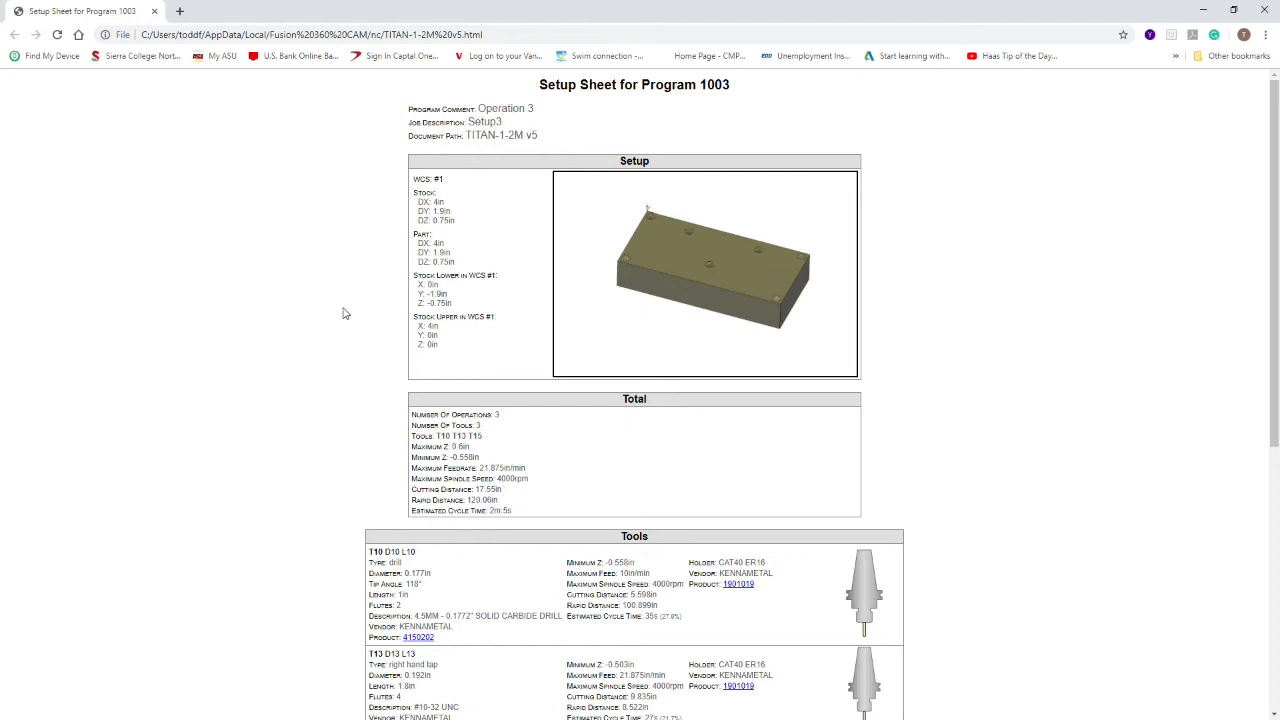
pyautogui.click(155, 11)
# Start post-processing Setup3 as program 1003 with the HAAS (pre-NGC) post, then cancel saving the NC file
pyautogui.click(757, 55)
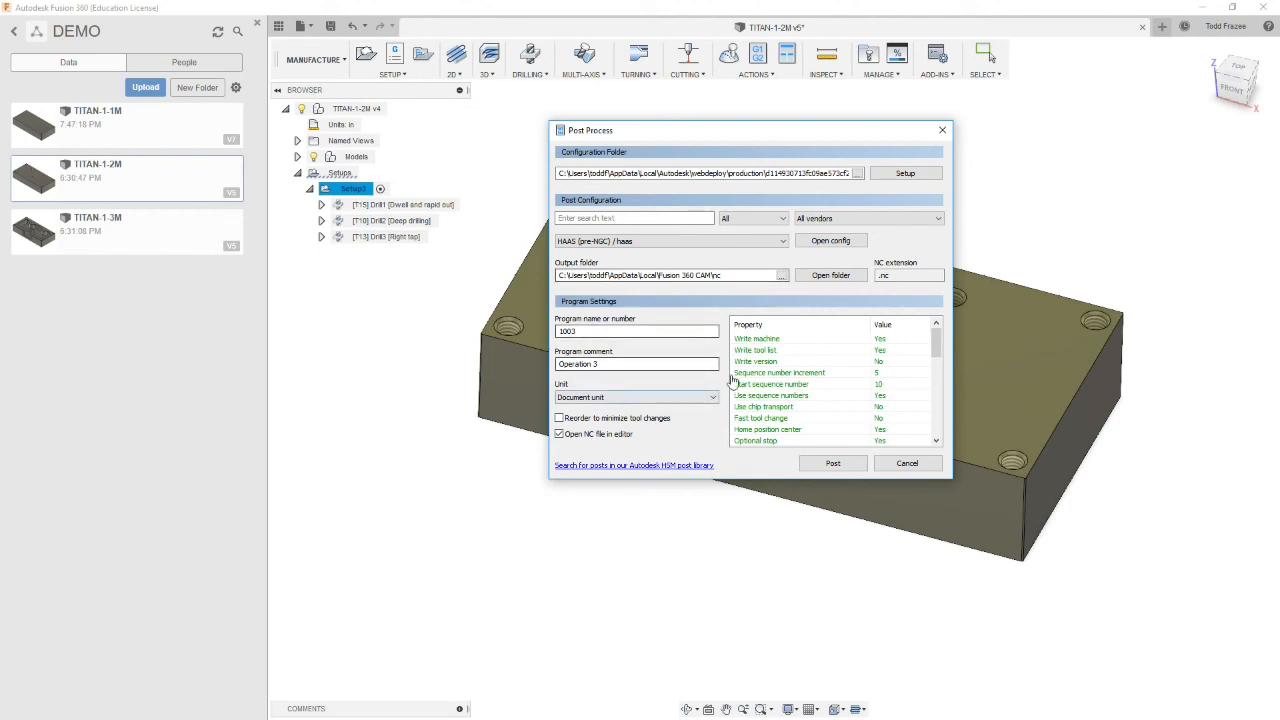
pyautogui.click(831, 464)
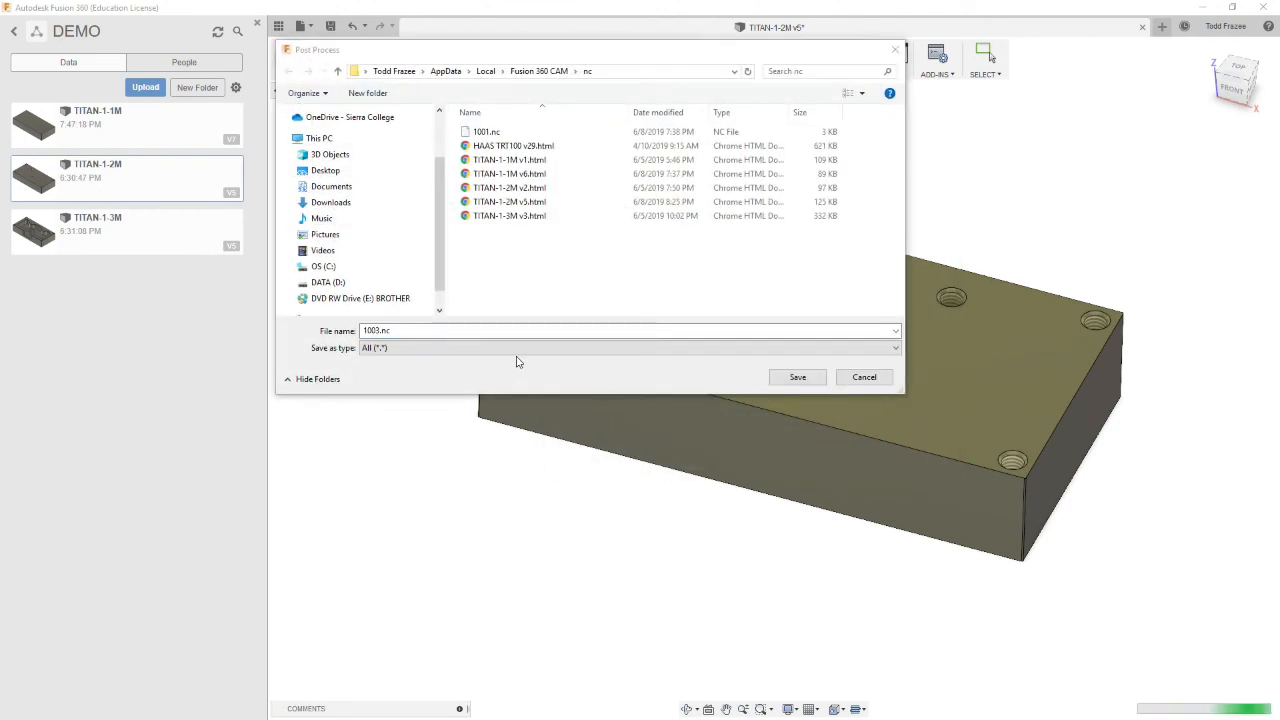
pyautogui.click(866, 377)
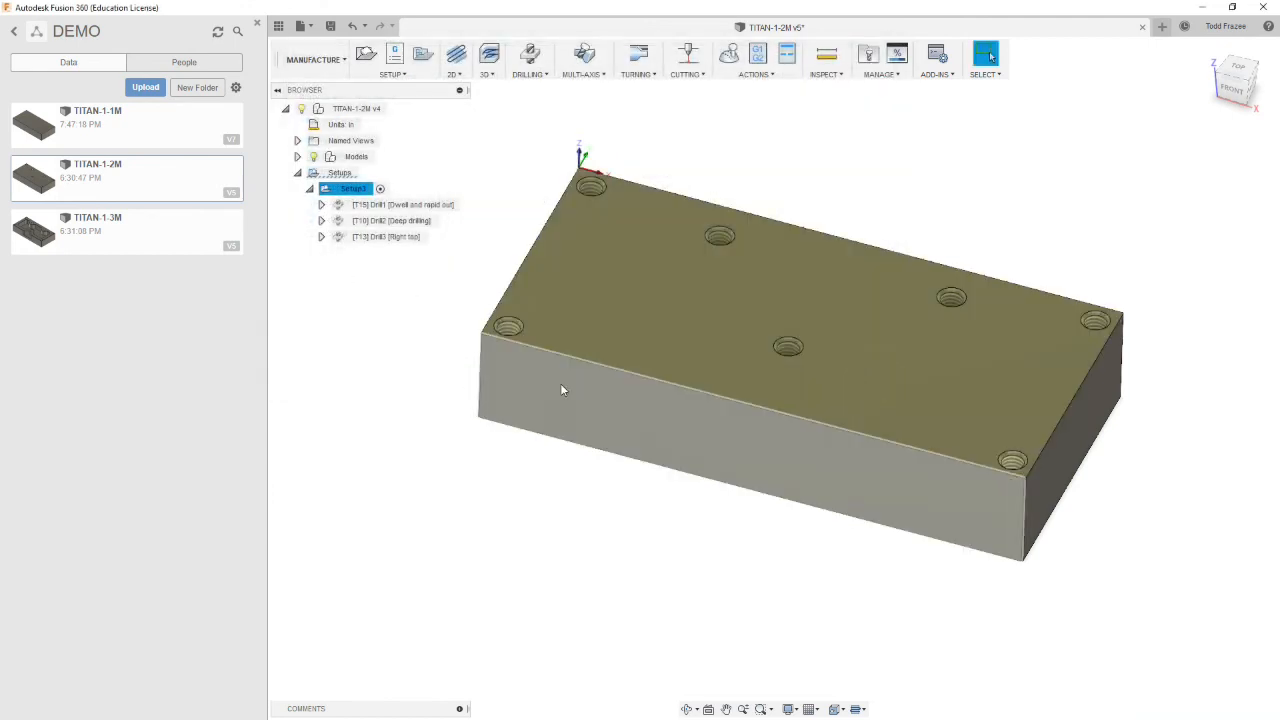